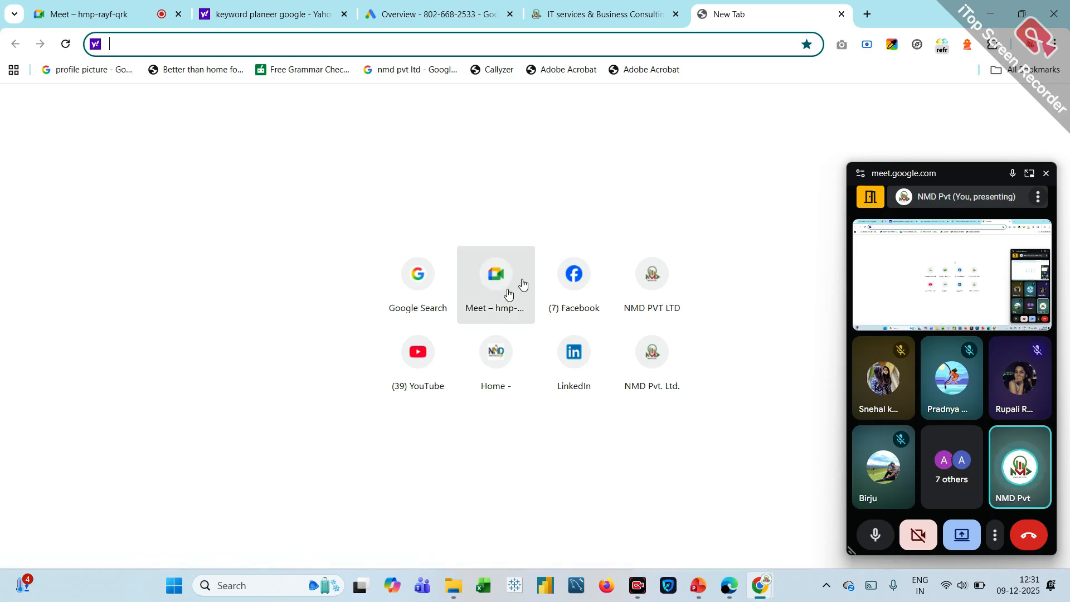
- Pull up the Google results for nmd pvt ltd, clear the search box, and open a new blank tab
{"action": "left_click", "coordinate": [420, 325]}
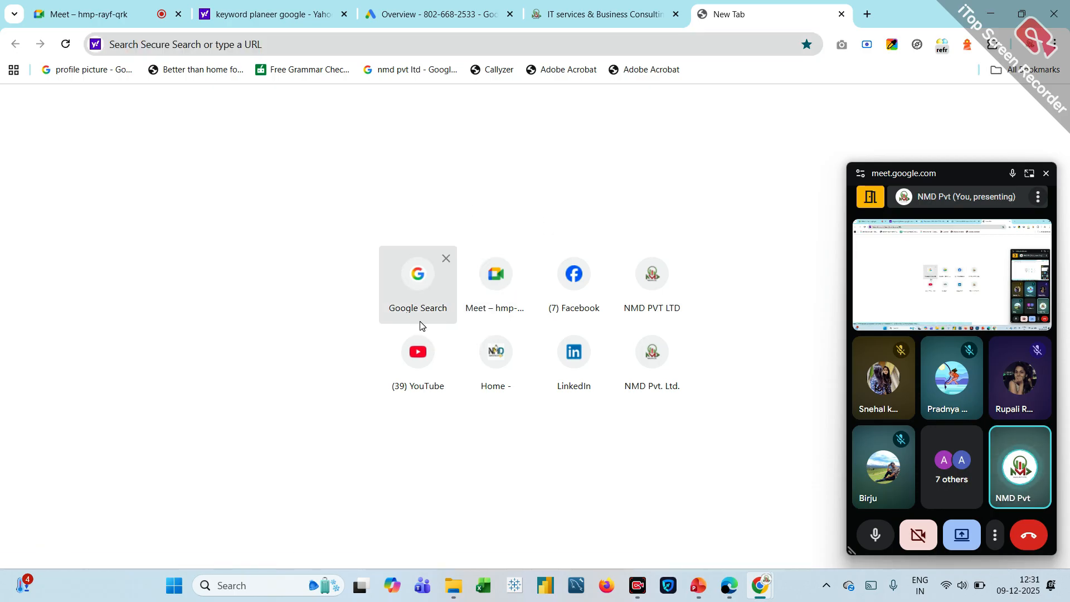
{"action": "triple_click", "coordinate": [278, 100]}
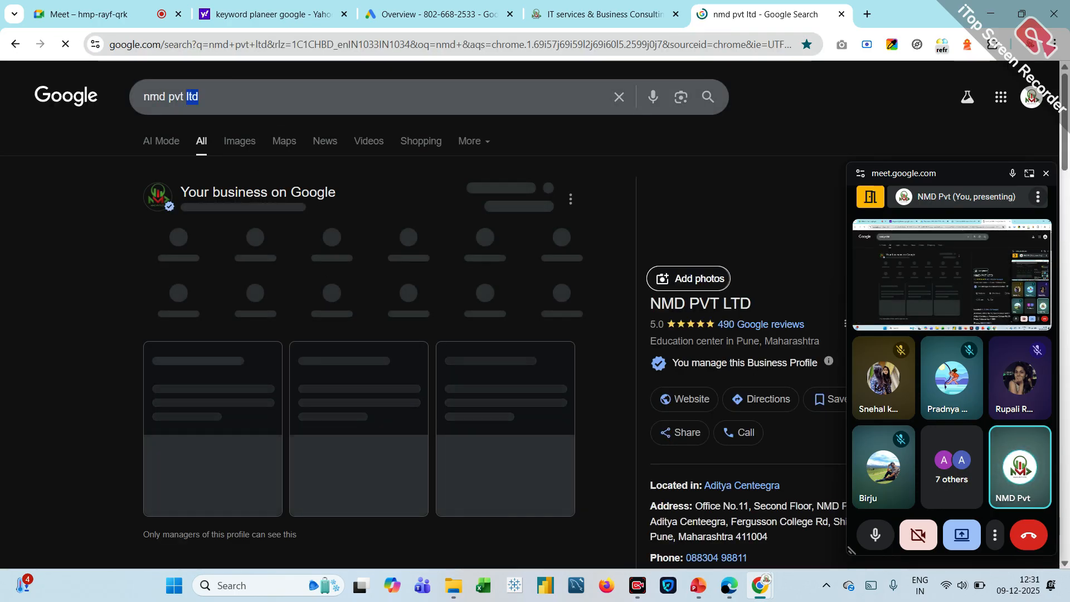
{"action": "key", "text": "BackSpace"}
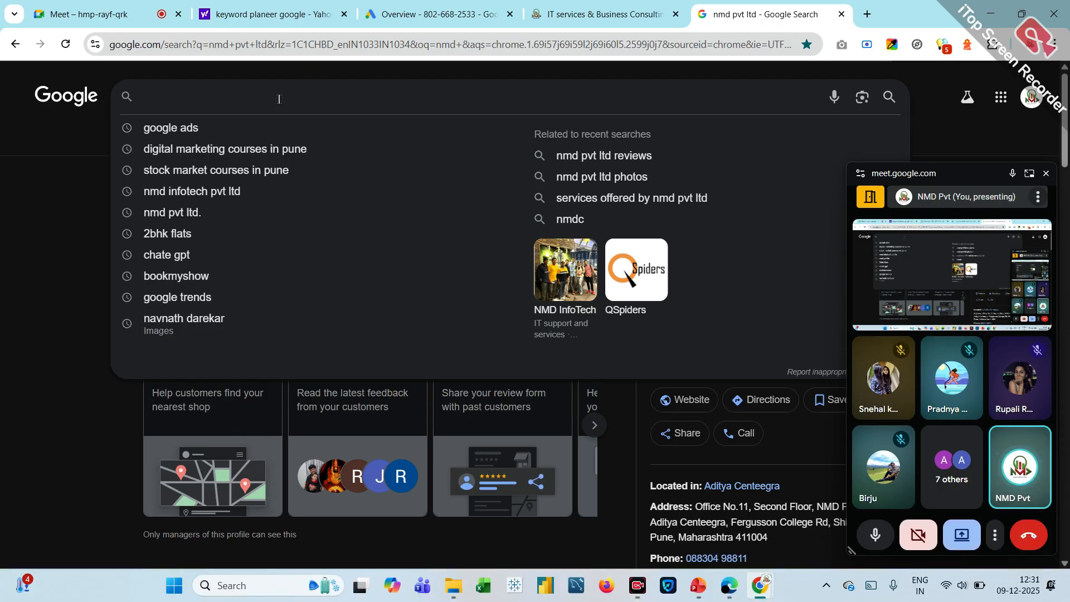
{"action": "left_click", "coordinate": [30, 213]}
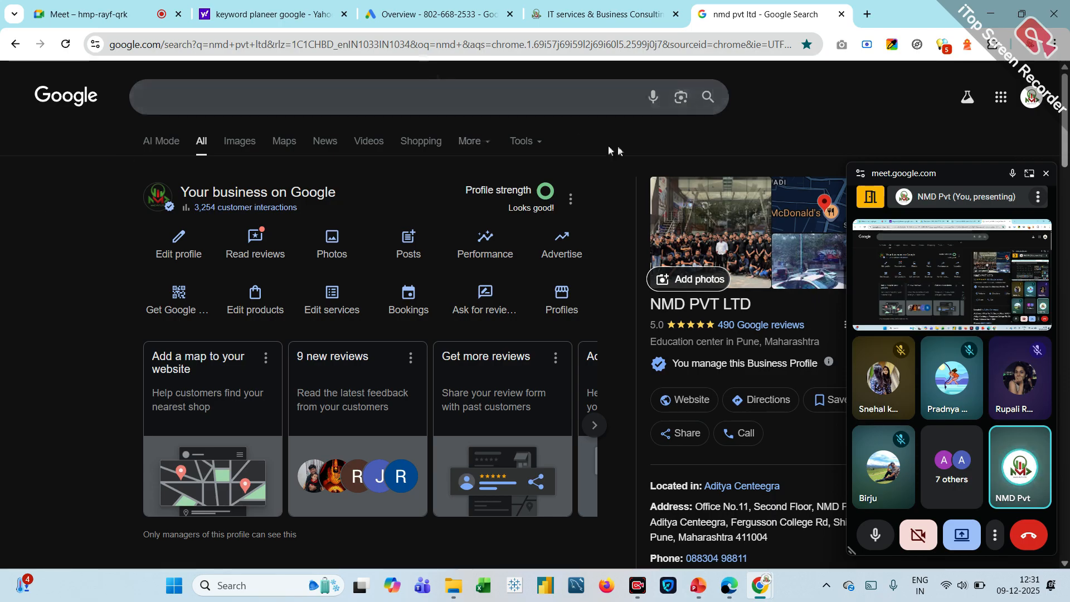
{"action": "left_click", "coordinate": [865, 14]}
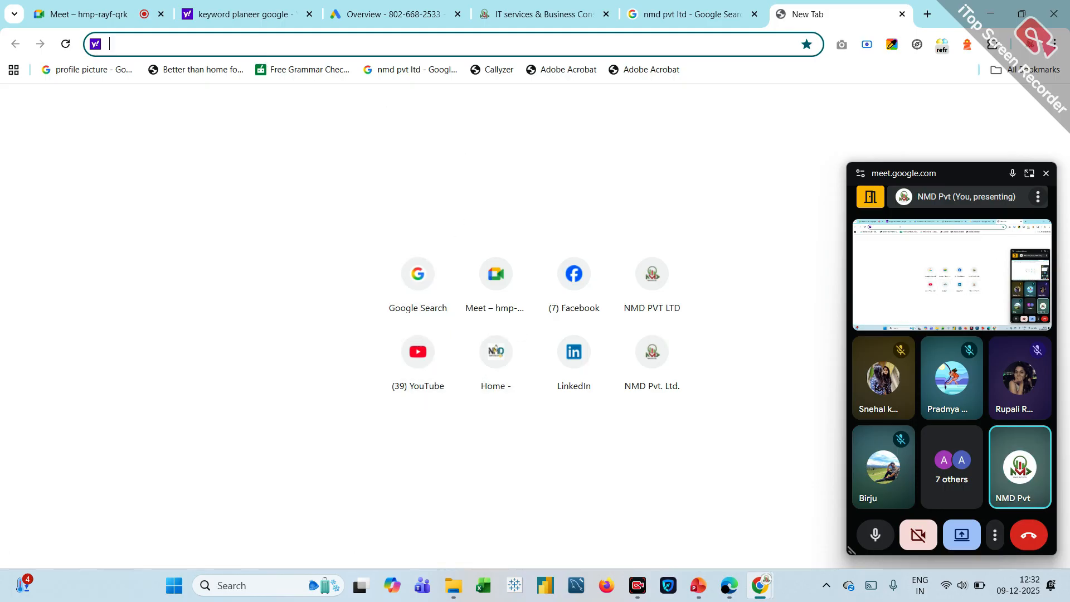
- Search Yahoo for 'mumbai' and scroll through the results
{"action": "type", "text": "mub"}
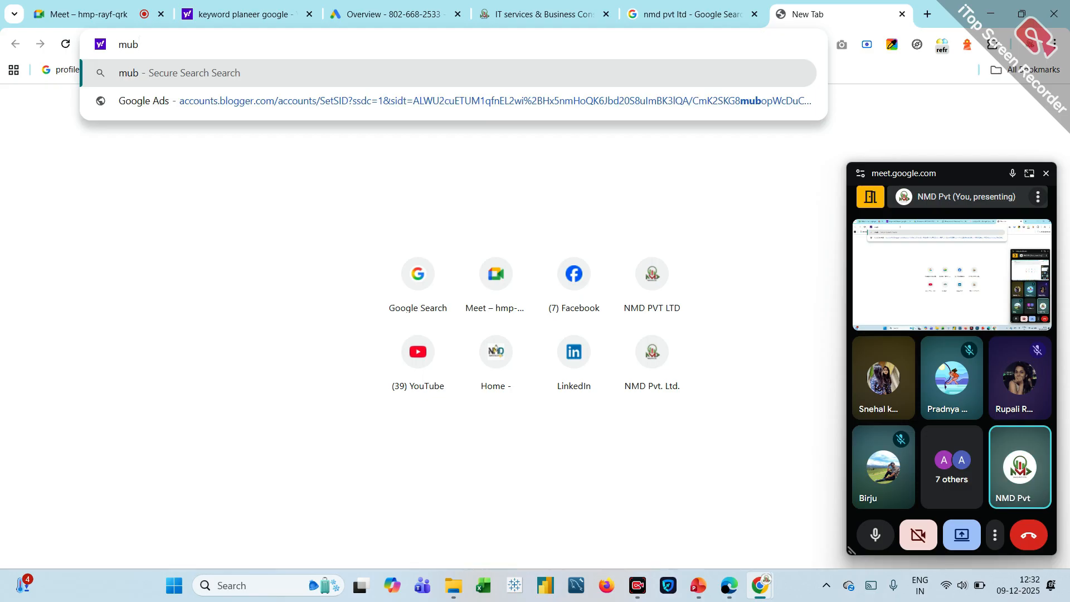
{"action": "type", "text": "a"}
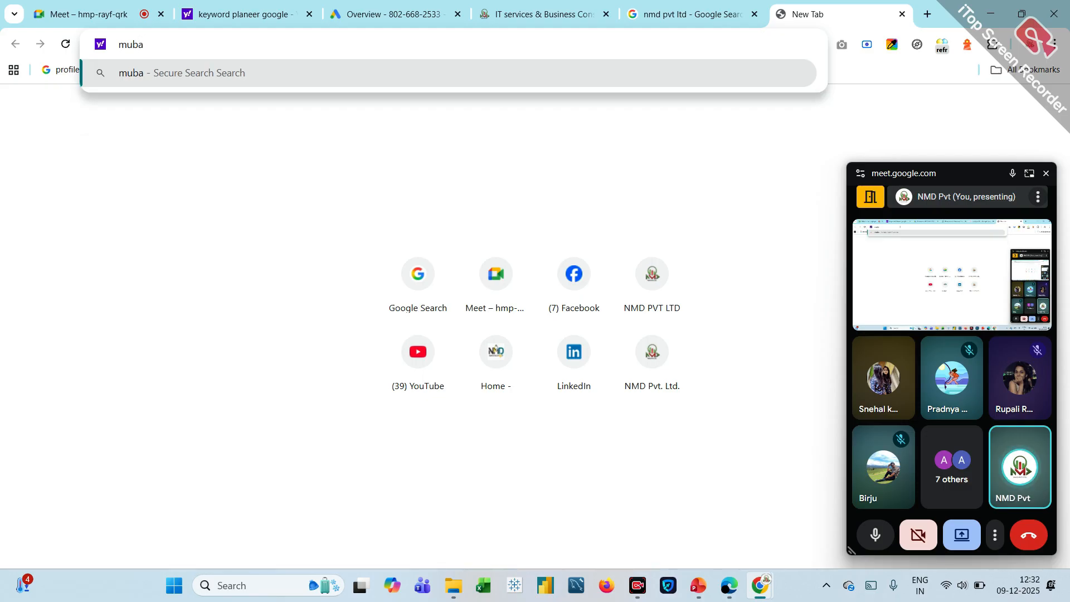
{"action": "key", "text": "BackSpace"}
{"action": "key", "text": "BackSpace"}
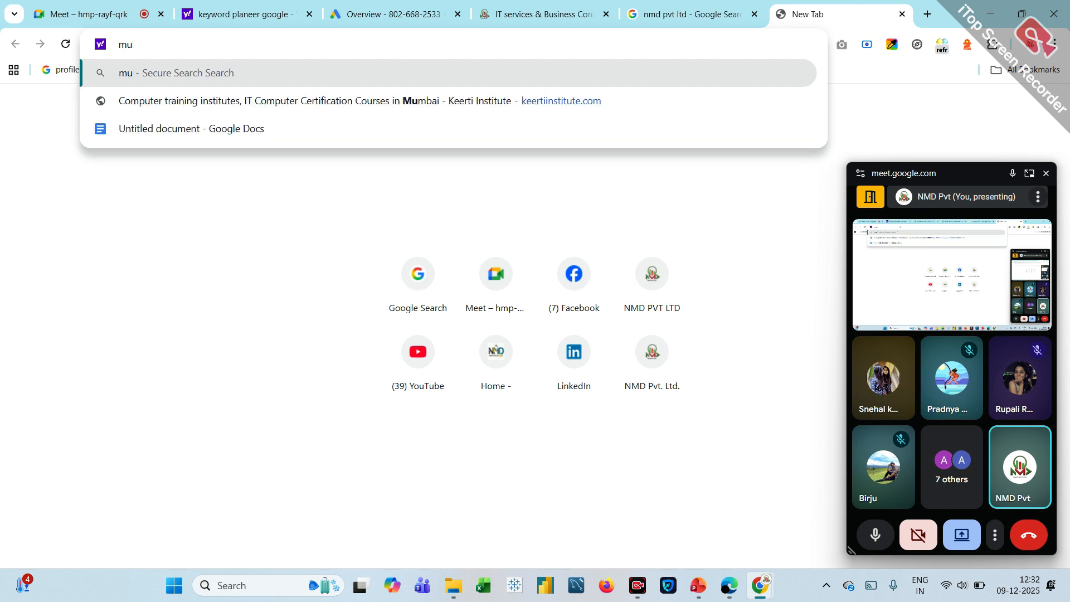
{"action": "type", "text": "mbai"}
{"action": "key", "text": "Return"}
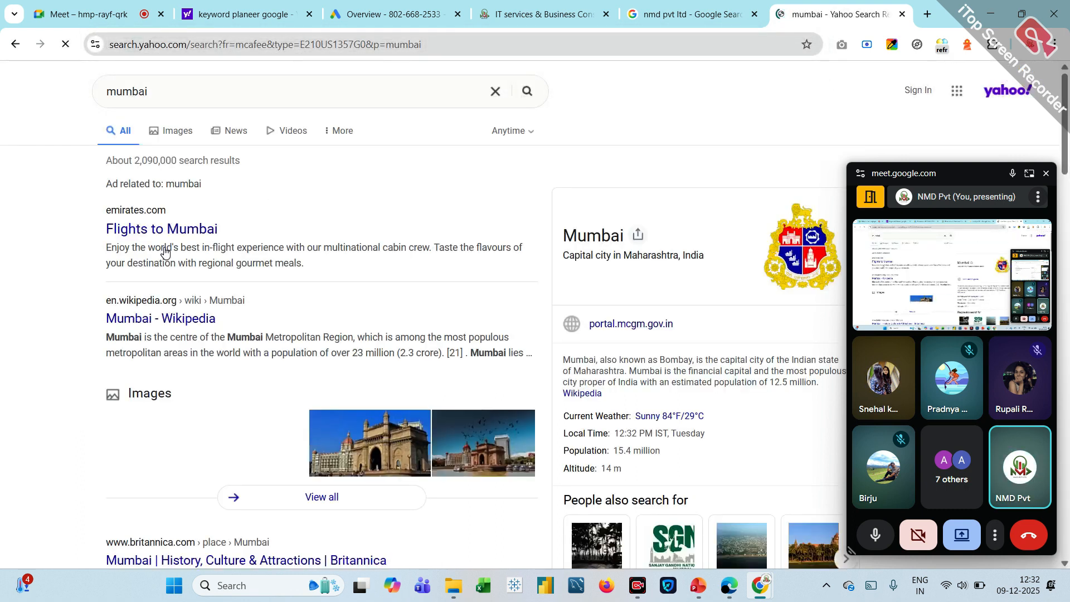
{"action": "scroll", "coordinate": [320, 312], "scroll_direction": "down", "scroll_amount": 8}
{"action": "scroll", "coordinate": [164, 251], "scroll_direction": "down", "scroll_amount": 15}
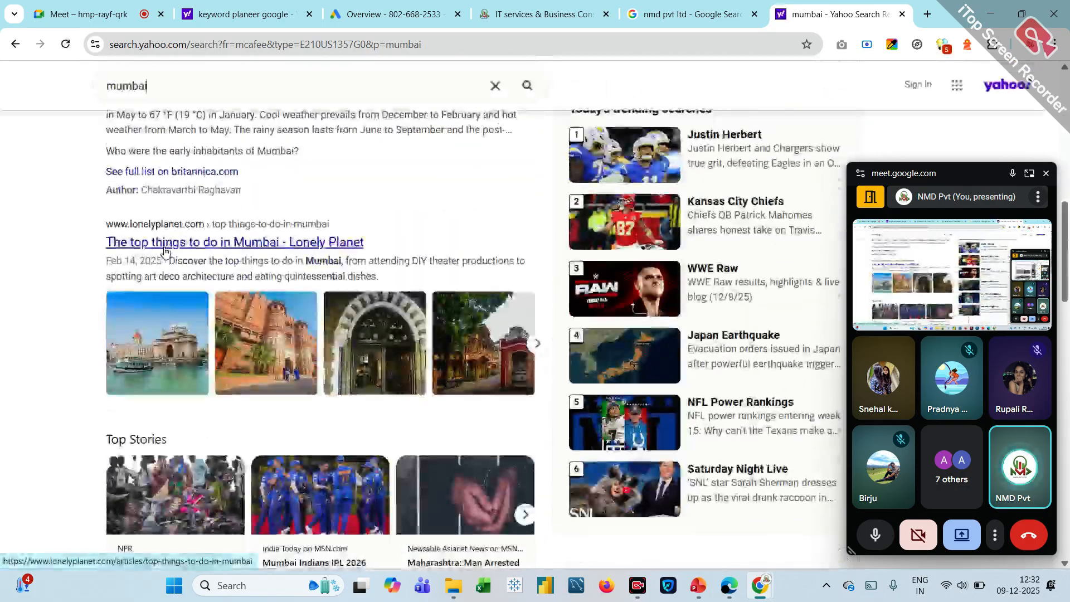
{"action": "scroll", "coordinate": [164, 250], "scroll_direction": "down", "scroll_amount": 4}
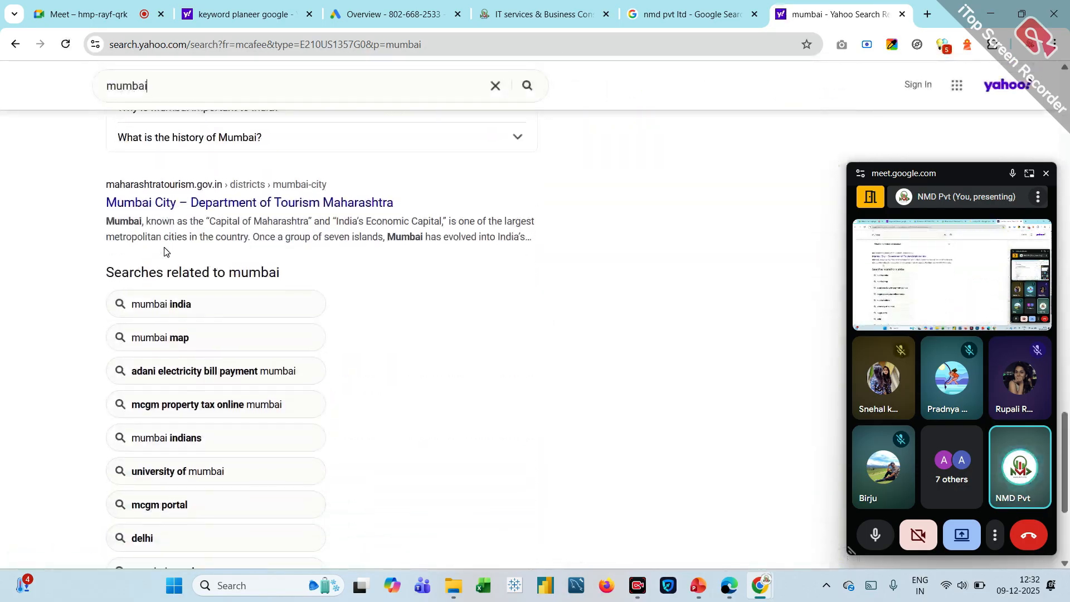
{"action": "scroll", "coordinate": [229, 100], "scroll_direction": "up", "scroll_amount": 20}
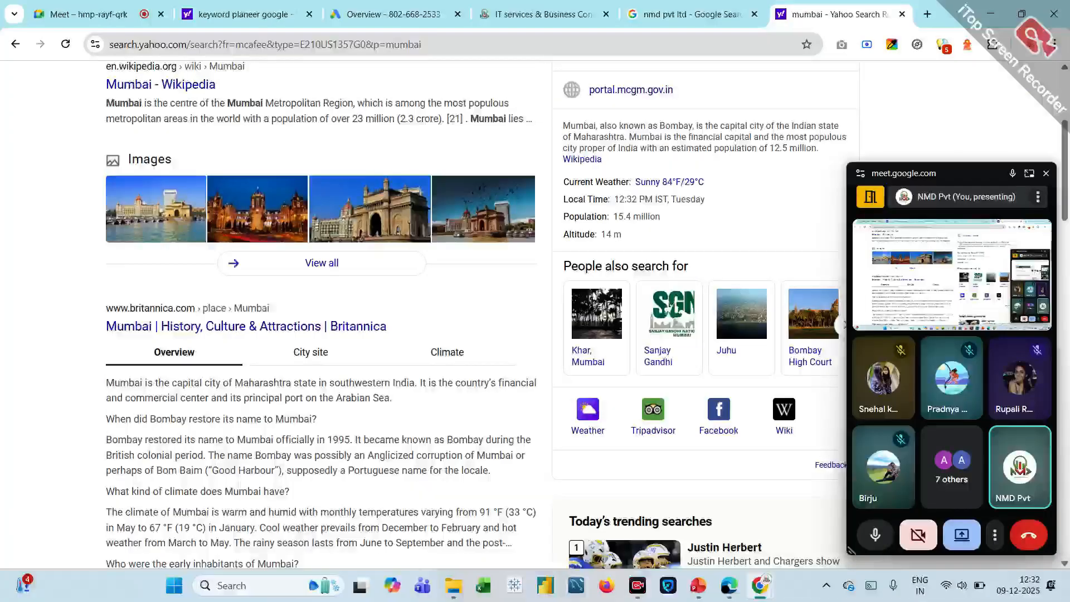
{"action": "scroll", "coordinate": [228, 100], "scroll_direction": "up", "scroll_amount": 5}
- Replace the query with '2bhk flats' in the search box
{"action": "double_click", "coordinate": [232, 93]}
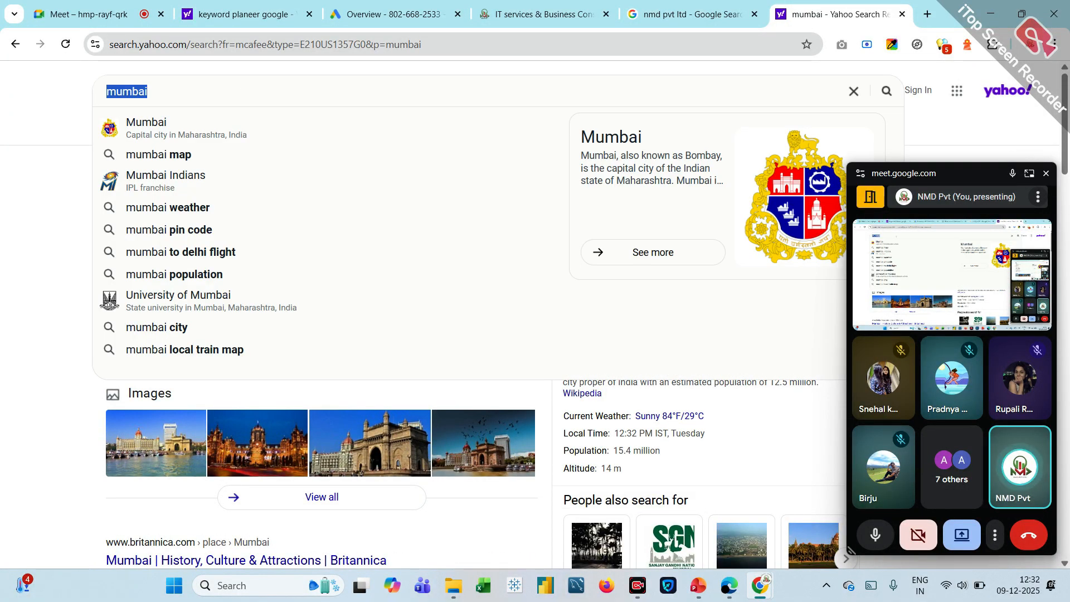
{"action": "type", "text": "d"}
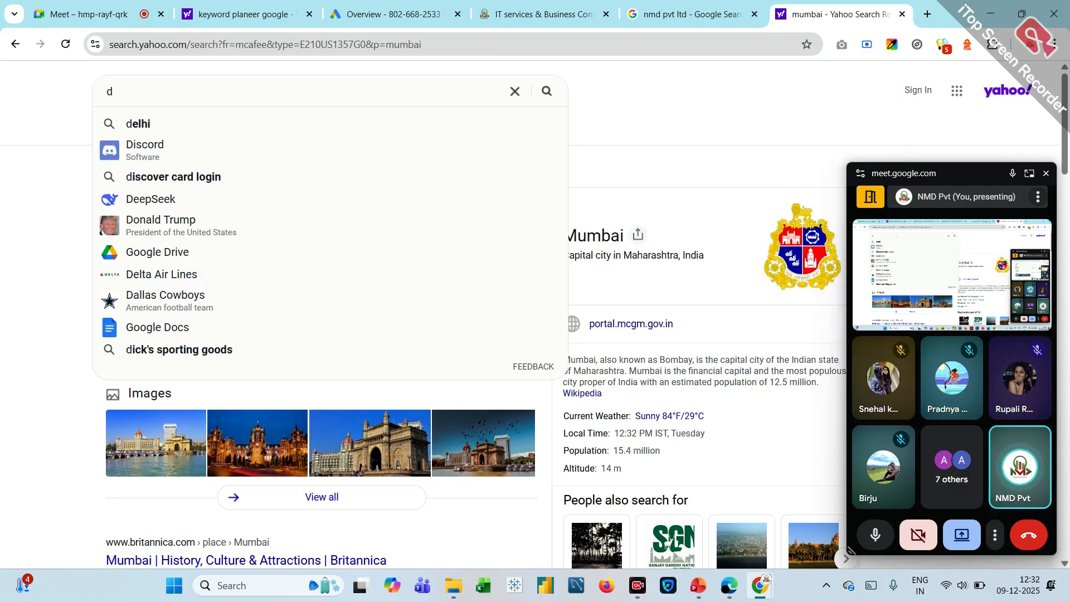
{"action": "key", "text": "BackSpace"}
{"action": "type", "text": "2bhk"}
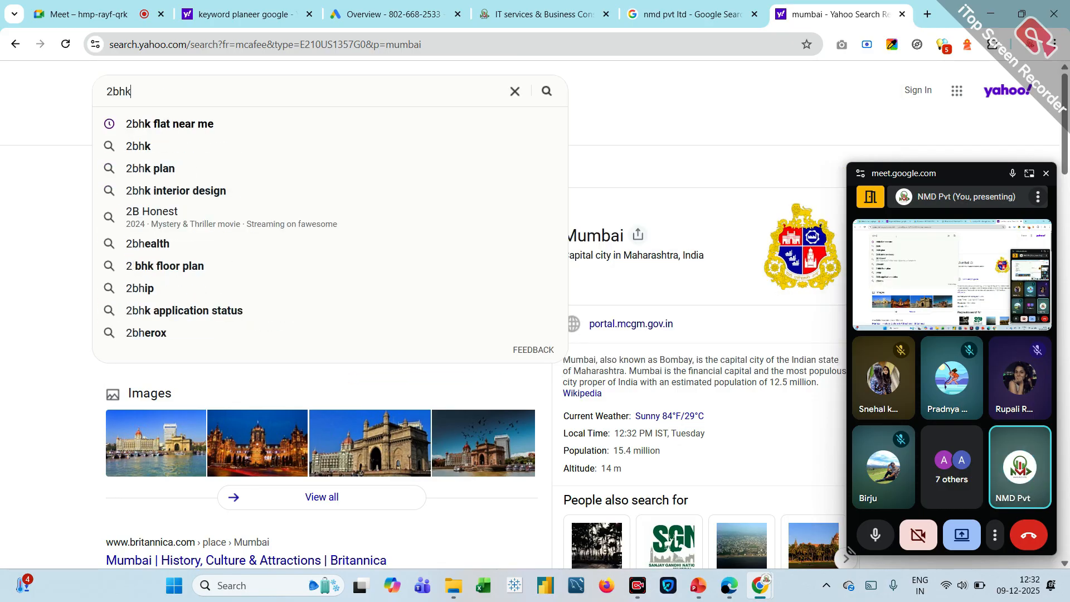
{"action": "type", "text": " flats"}
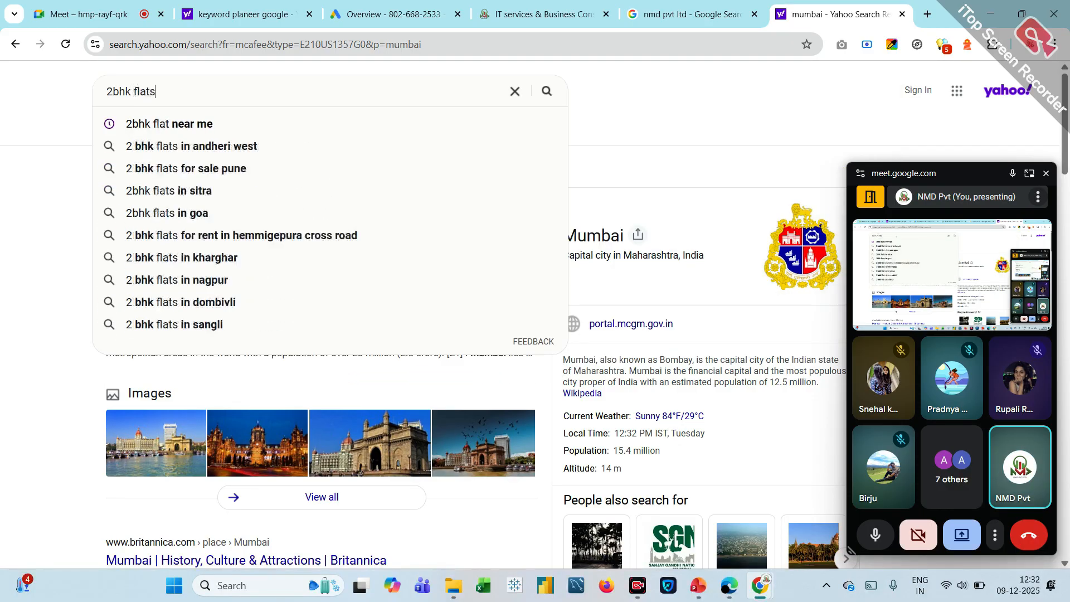
- Search '2bhk flats', browse the results, then enter 'nmd pvt ltd' as the new query
{"action": "key", "text": "Return"}
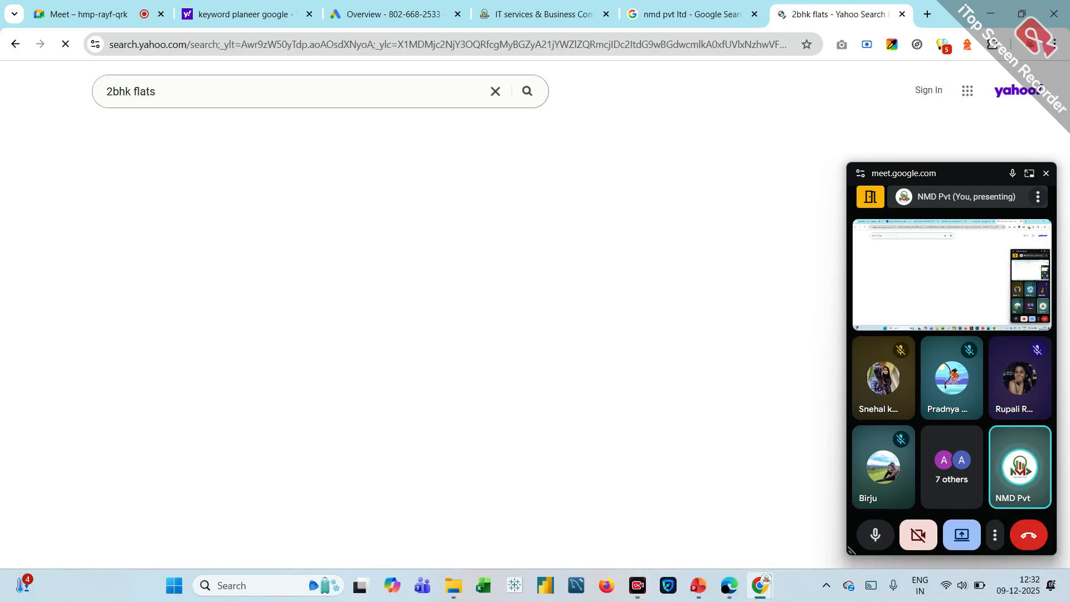
{"action": "scroll", "coordinate": [172, 280], "scroll_direction": "down", "scroll_amount": 2}
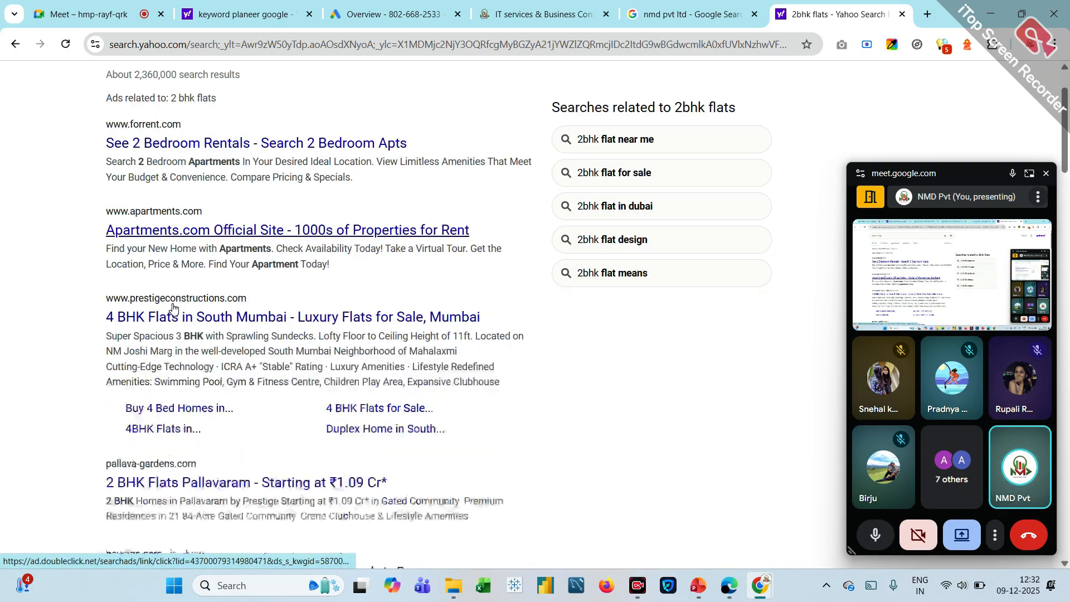
{"action": "scroll", "coordinate": [172, 307], "scroll_direction": "down", "scroll_amount": 8}
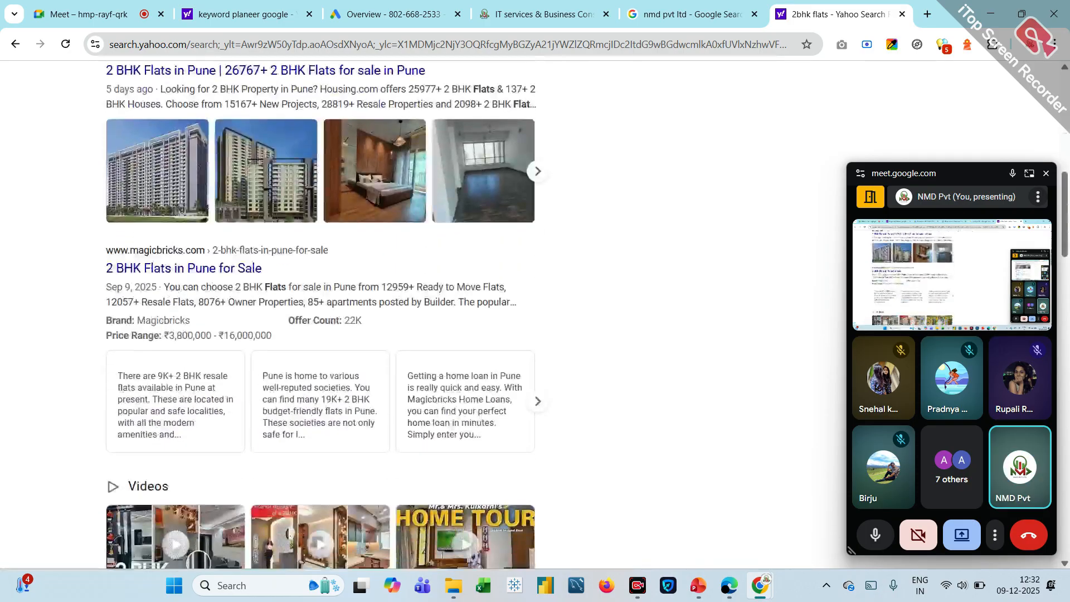
{"action": "scroll", "coordinate": [173, 308], "scroll_direction": "down", "scroll_amount": 4}
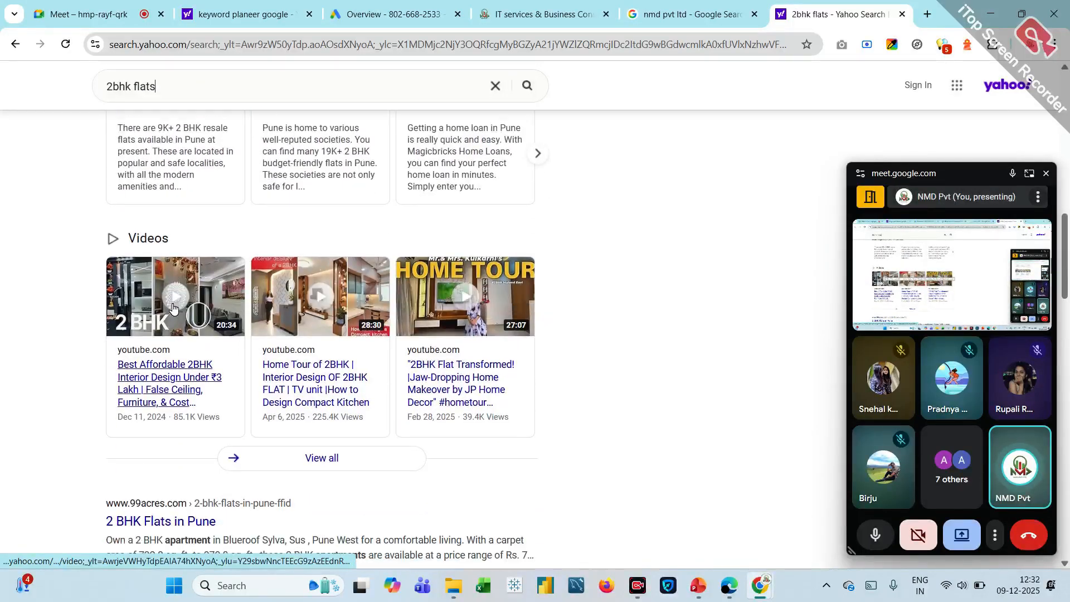
{"action": "scroll", "coordinate": [173, 308], "scroll_direction": "down", "scroll_amount": 4}
{"action": "scroll", "coordinate": [173, 304], "scroll_direction": "up", "scroll_amount": 15}
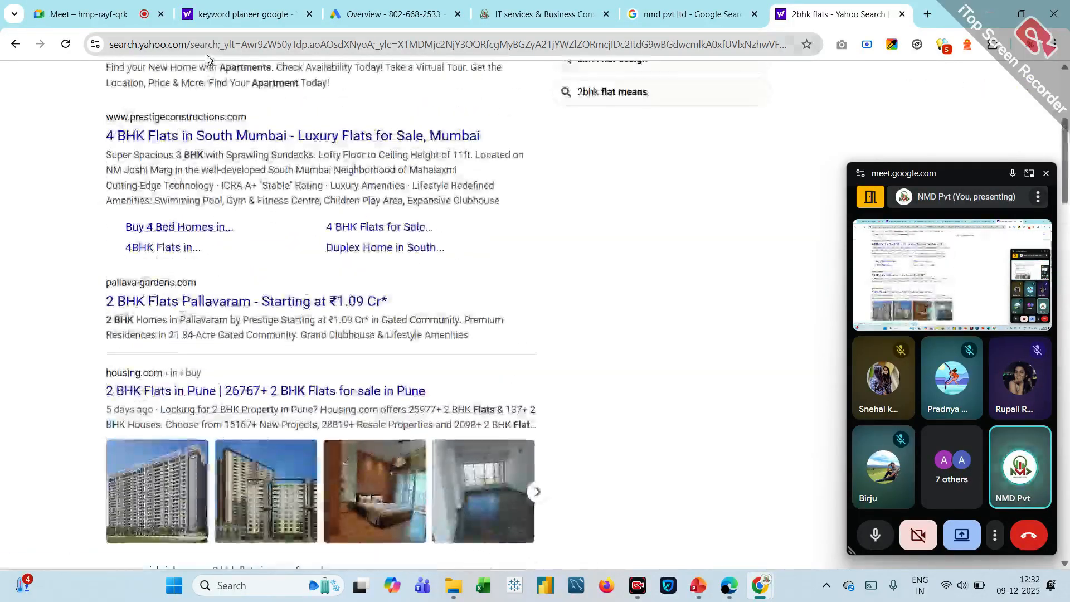
{"action": "scroll", "coordinate": [201, 112], "scroll_direction": "up", "scroll_amount": 5}
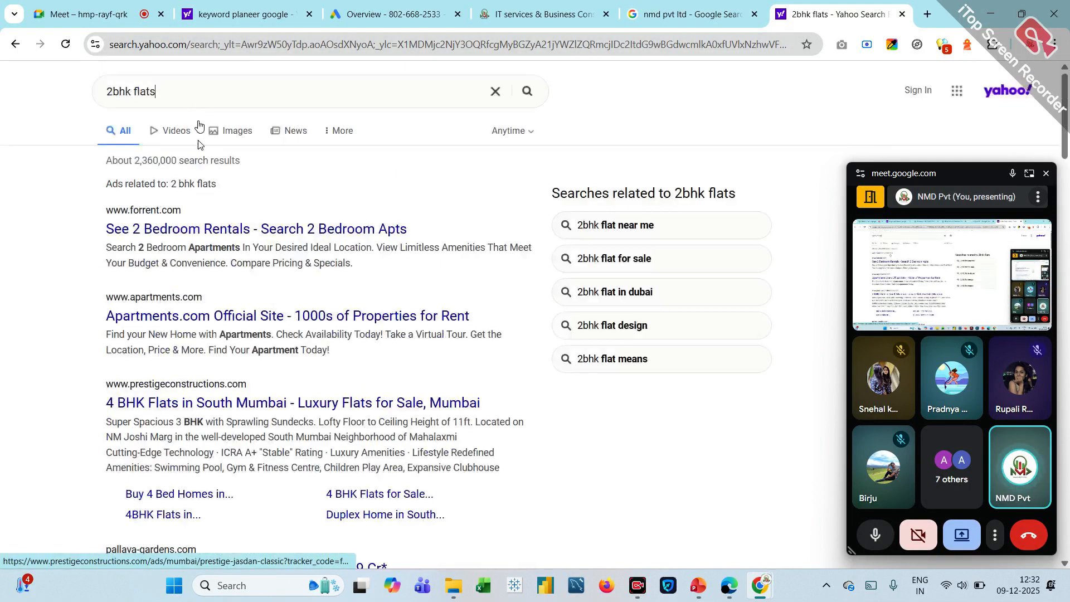
{"action": "left_click", "coordinate": [198, 92]}
{"action": "type", "text": "n"}
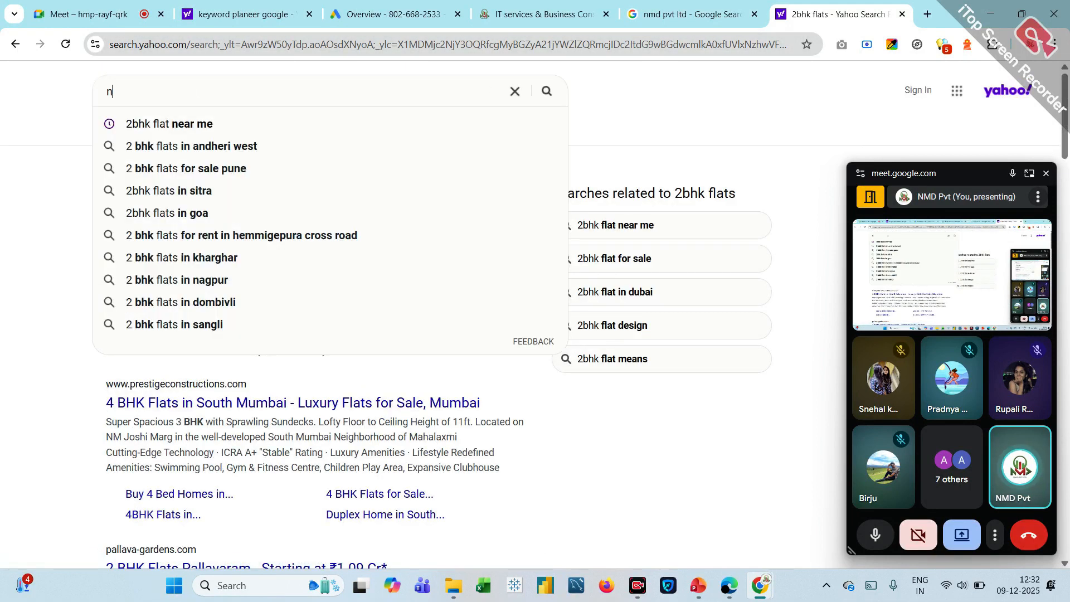
{"action": "type", "text": "md pvt ltd"}
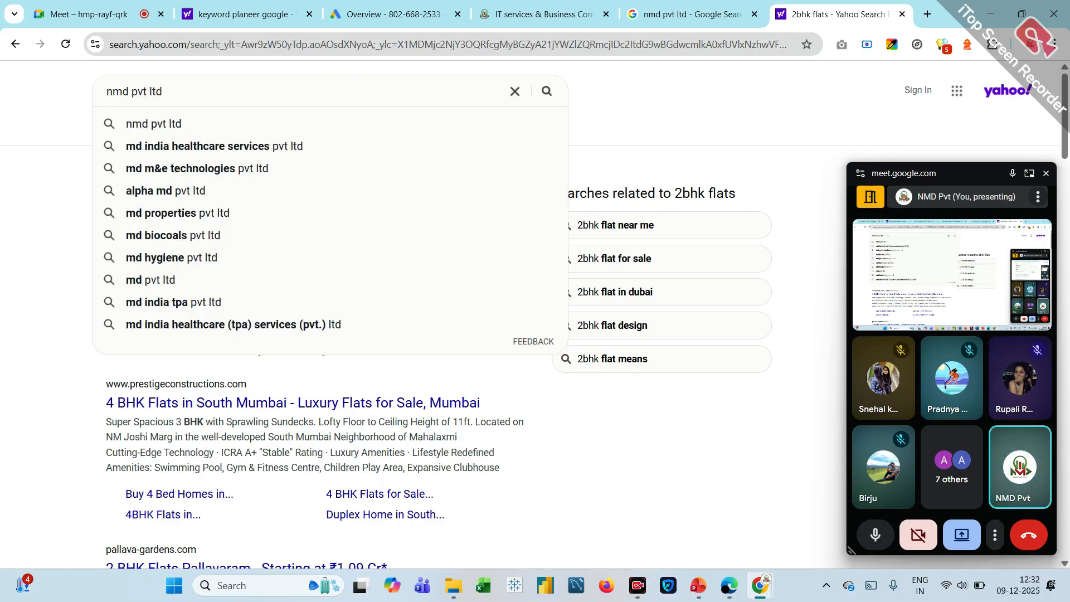
- Search Yahoo for 'nmd pvt ltd', review the results, then switch to the NMD PVT LTD homepage tab
{"action": "key", "text": "Return"}
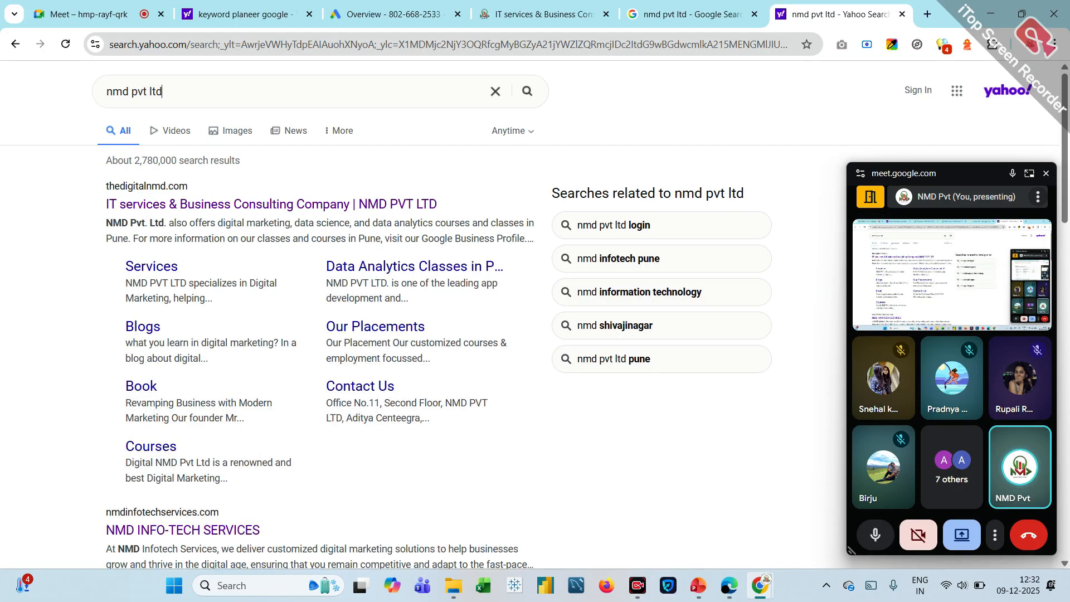
{"action": "scroll", "coordinate": [186, 303], "scroll_direction": "down", "scroll_amount": 5}
{"action": "scroll", "coordinate": [186, 303], "scroll_direction": "up", "scroll_amount": 5}
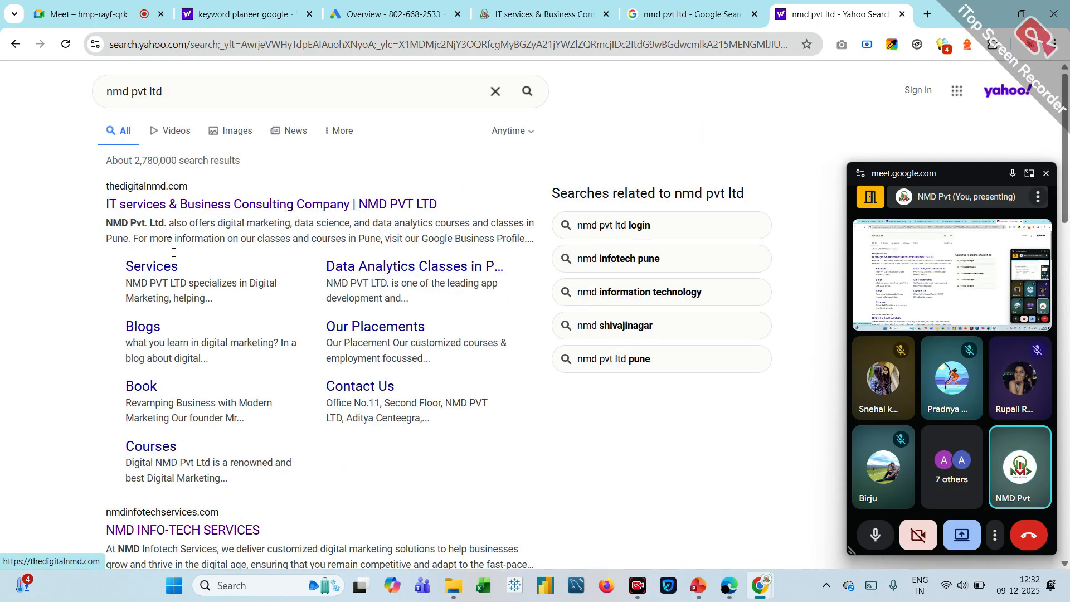
{"action": "scroll", "coordinate": [206, 410], "scroll_direction": "down", "scroll_amount": 4}
{"action": "scroll", "coordinate": [217, 413], "scroll_direction": "down", "scroll_amount": 9}
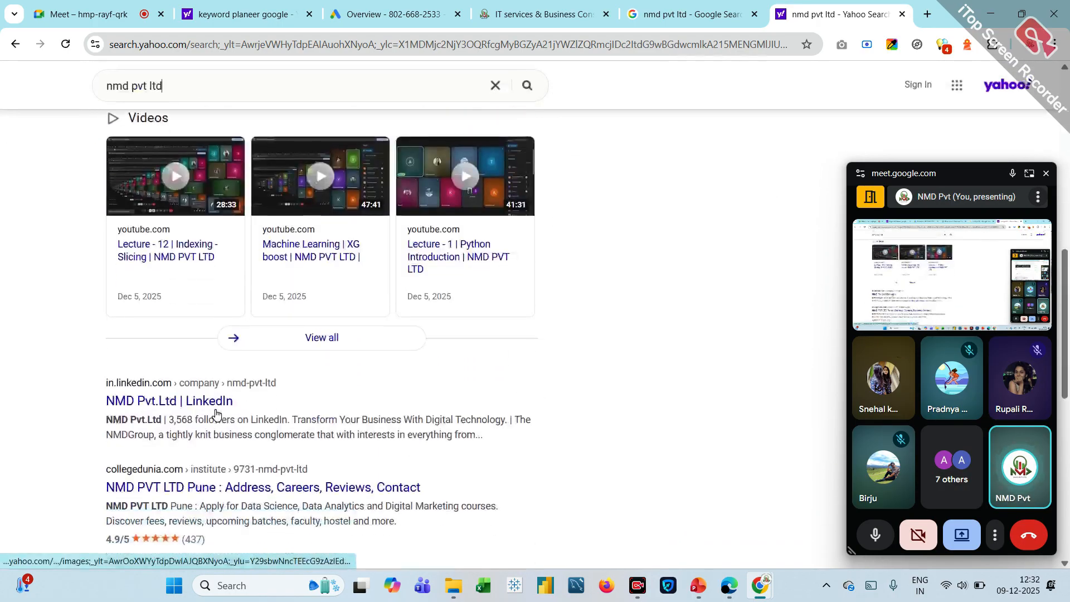
{"action": "scroll", "coordinate": [215, 412], "scroll_direction": "down", "scroll_amount": 6}
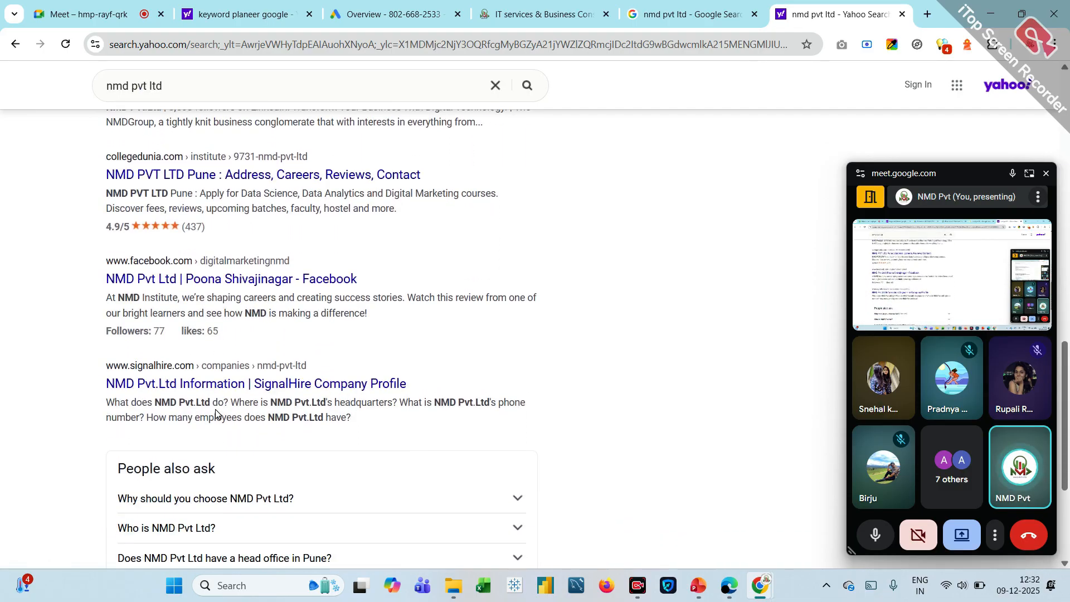
{"action": "scroll", "coordinate": [215, 411], "scroll_direction": "up", "scroll_amount": 6}
{"action": "scroll", "coordinate": [215, 409], "scroll_direction": "up", "scroll_amount": 14}
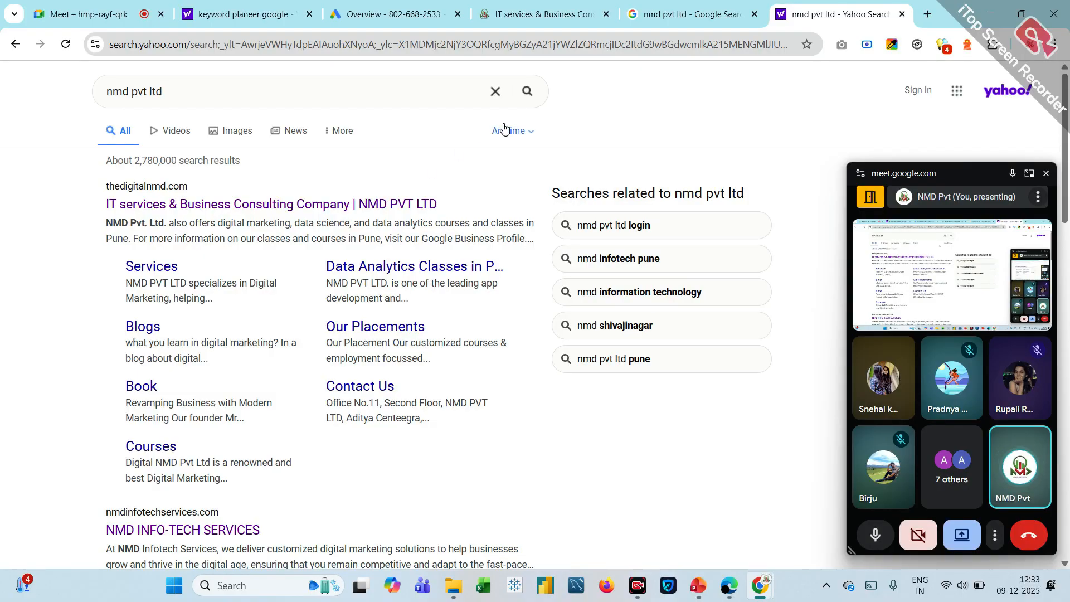
{"action": "left_click", "coordinate": [539, 14]}
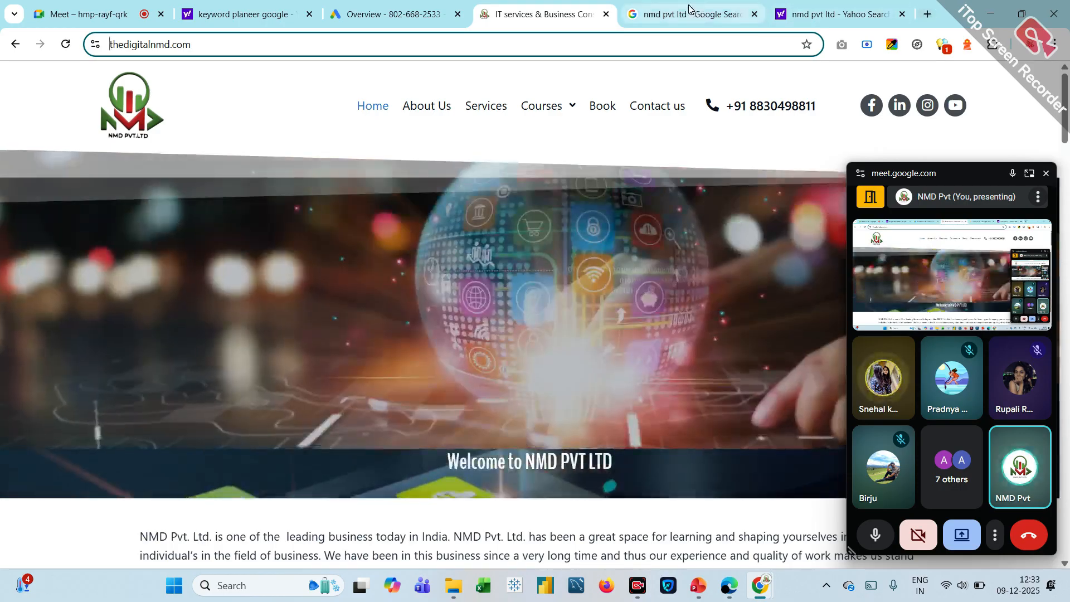
- Rerun the Google search for 'nmd pvt ltd' and close the floating Meet window
{"action": "left_click", "coordinate": [688, 13]}
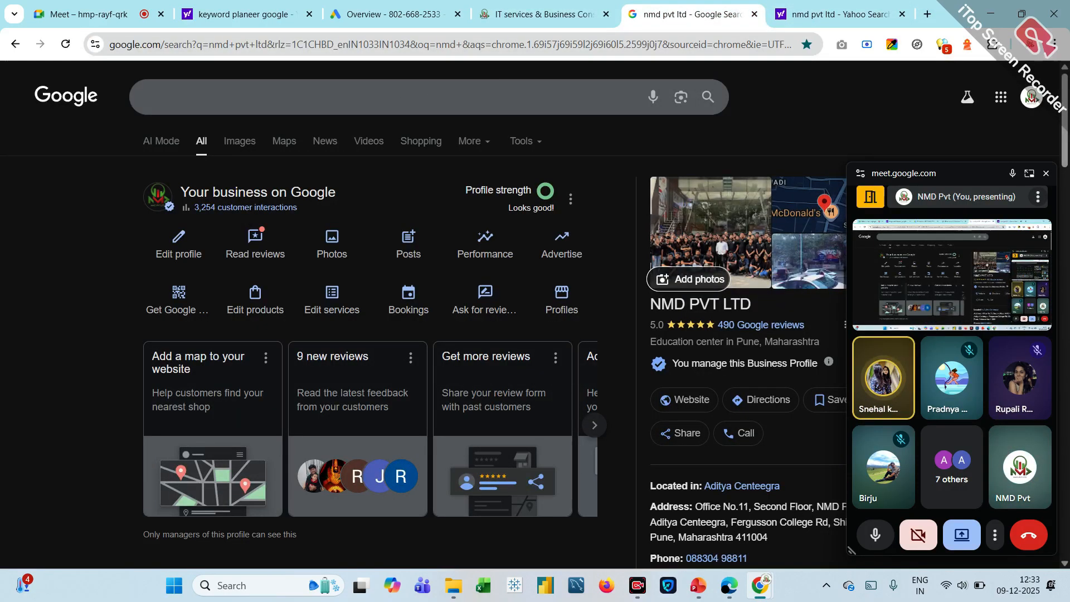
{"action": "left_click", "coordinate": [384, 104]}
{"action": "type", "text": "nm"}
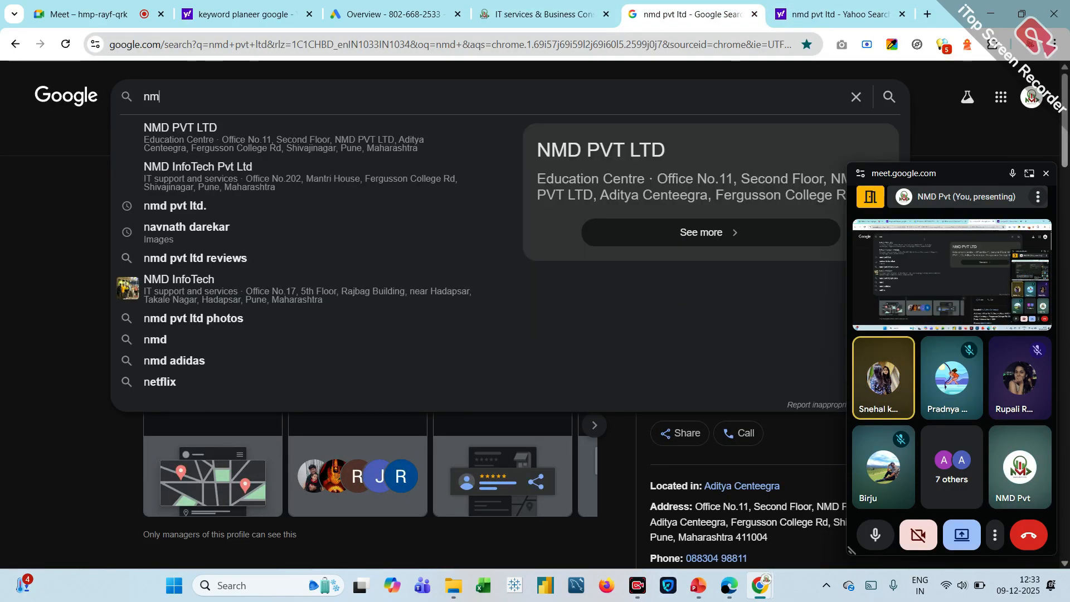
{"action": "type", "text": "d"}
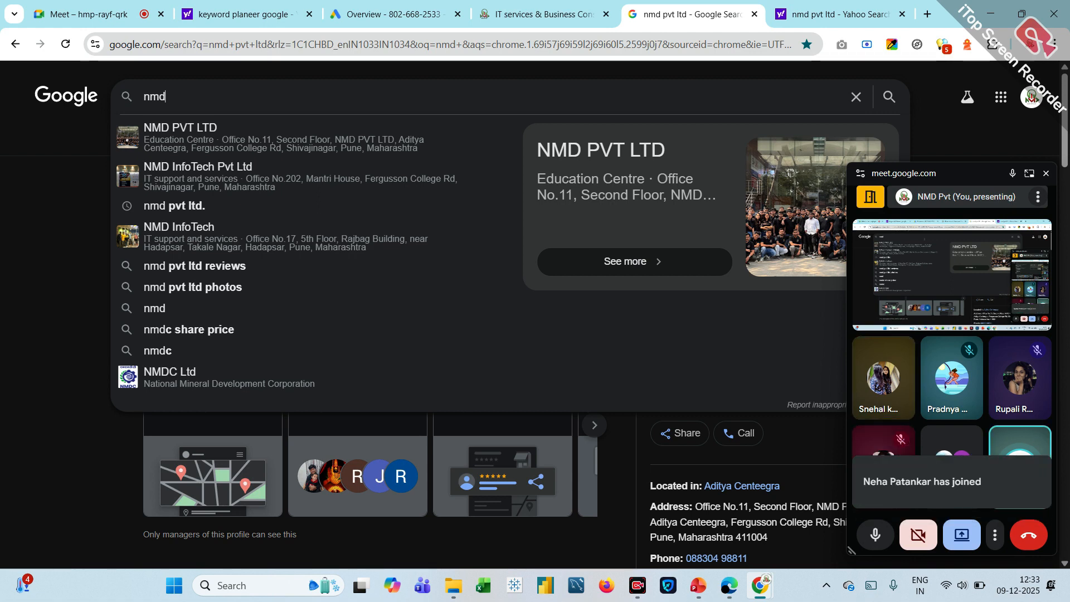
{"action": "type", "text": " pvt"}
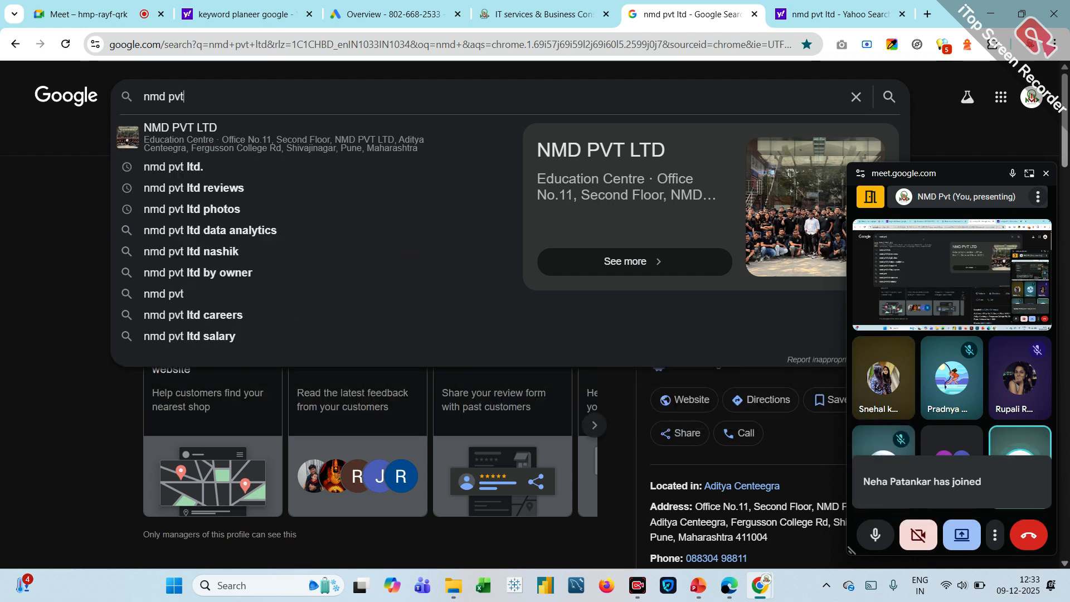
{"action": "type", "text": " ltd"}
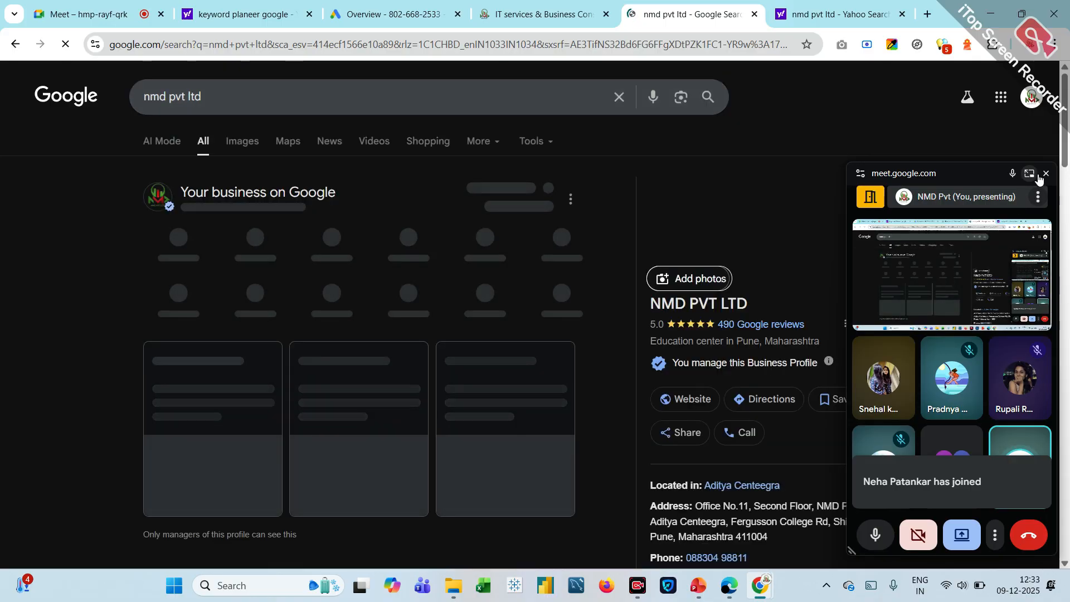
{"action": "left_click", "coordinate": [1045, 174]}
- Review the NMD PVT LTD business profile and paused ad summary, then return to Yahoo
{"action": "scroll", "coordinate": [758, 389], "scroll_direction": "down", "scroll_amount": 2}
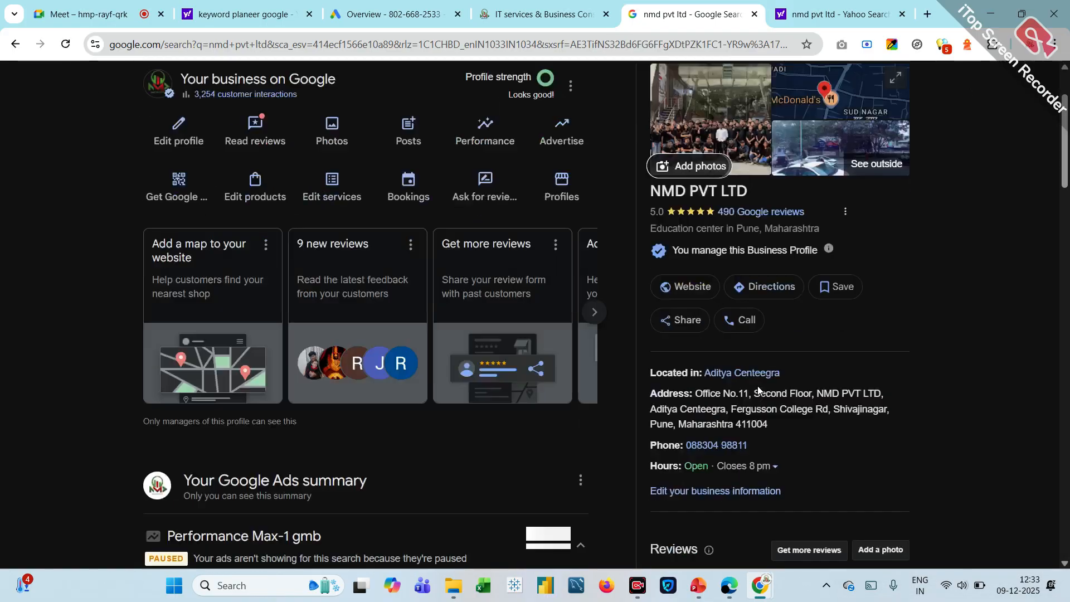
{"action": "scroll", "coordinate": [758, 388], "scroll_direction": "down", "scroll_amount": 2}
{"action": "scroll", "coordinate": [757, 388], "scroll_direction": "up", "scroll_amount": 1}
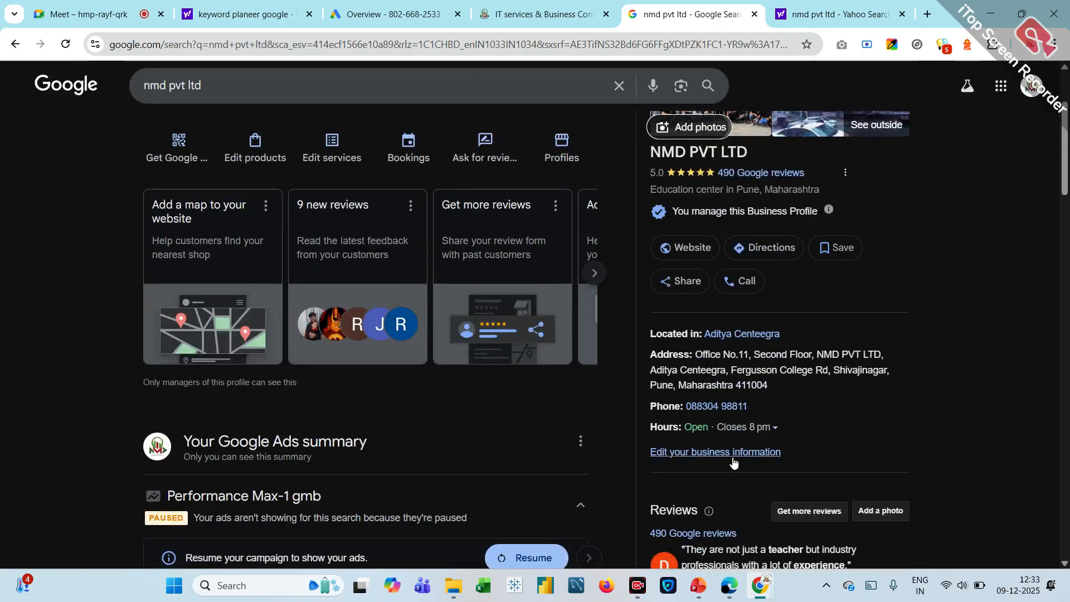
{"action": "scroll", "coordinate": [717, 445], "scroll_direction": "down", "scroll_amount": 4}
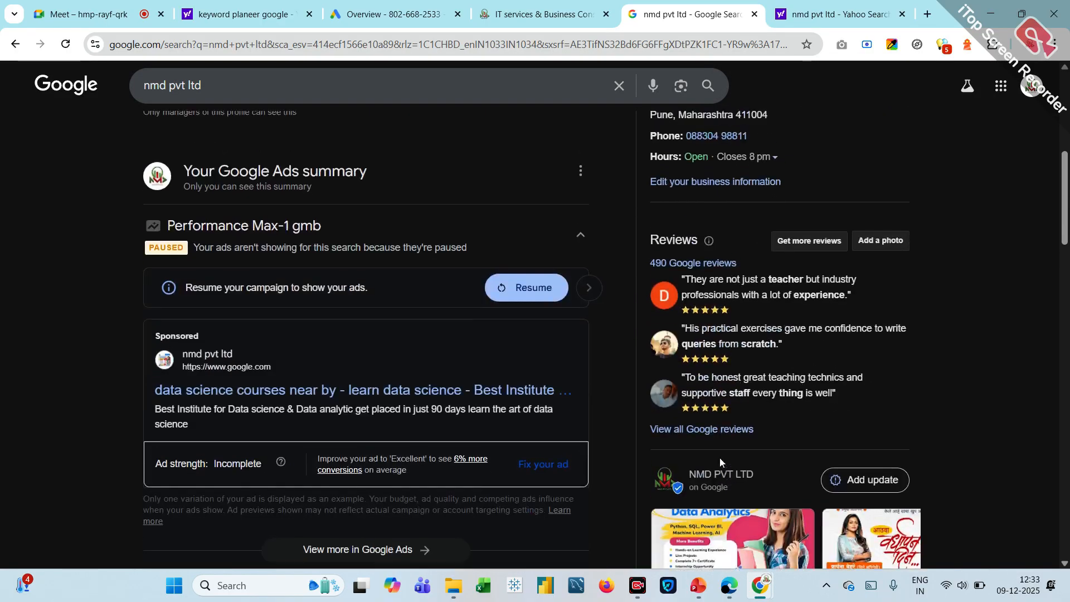
{"action": "scroll", "coordinate": [719, 456], "scroll_direction": "up", "scroll_amount": 5}
{"action": "scroll", "coordinate": [720, 461], "scroll_direction": "up", "scroll_amount": 3}
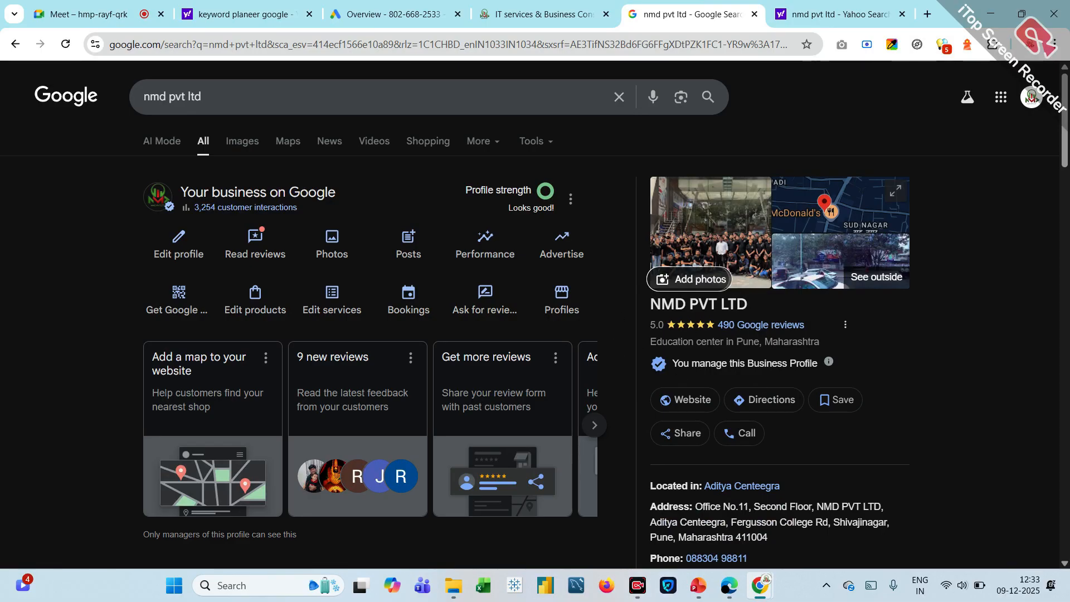
{"action": "scroll", "coordinate": [728, 346], "scroll_direction": "down", "scroll_amount": 5}
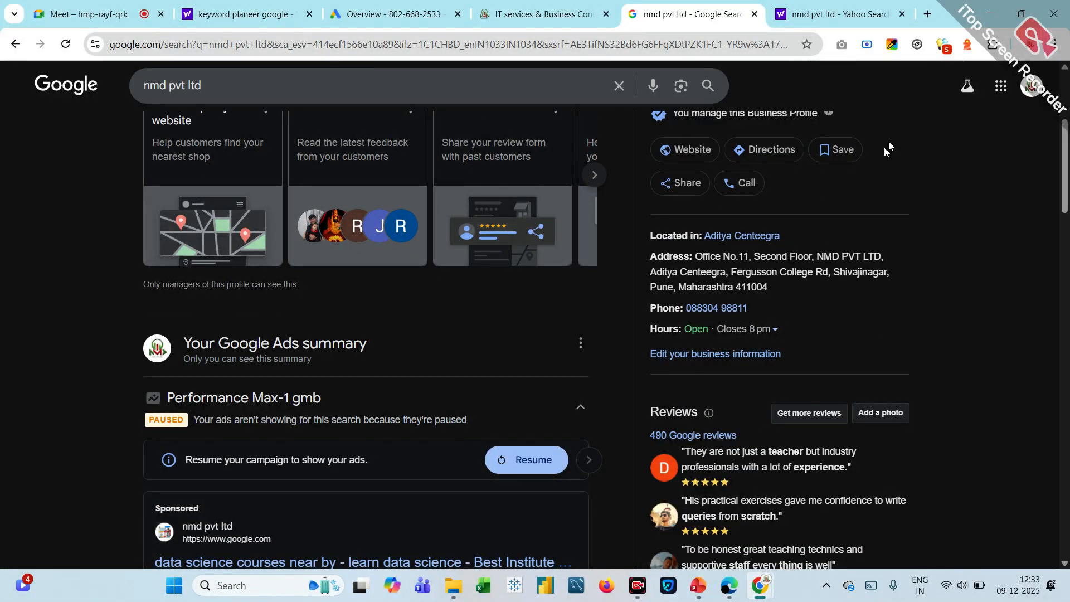
{"action": "left_click", "coordinate": [845, 19]}
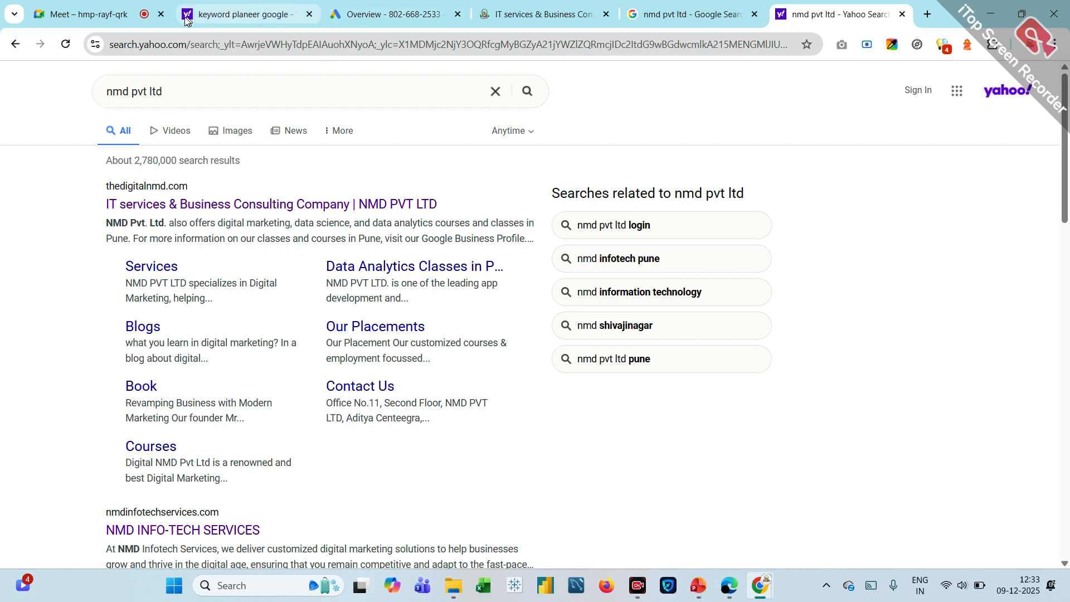
- Replace the Yahoo query with 'yahoo ads' and run the search
{"action": "left_click", "coordinate": [126, 19]}
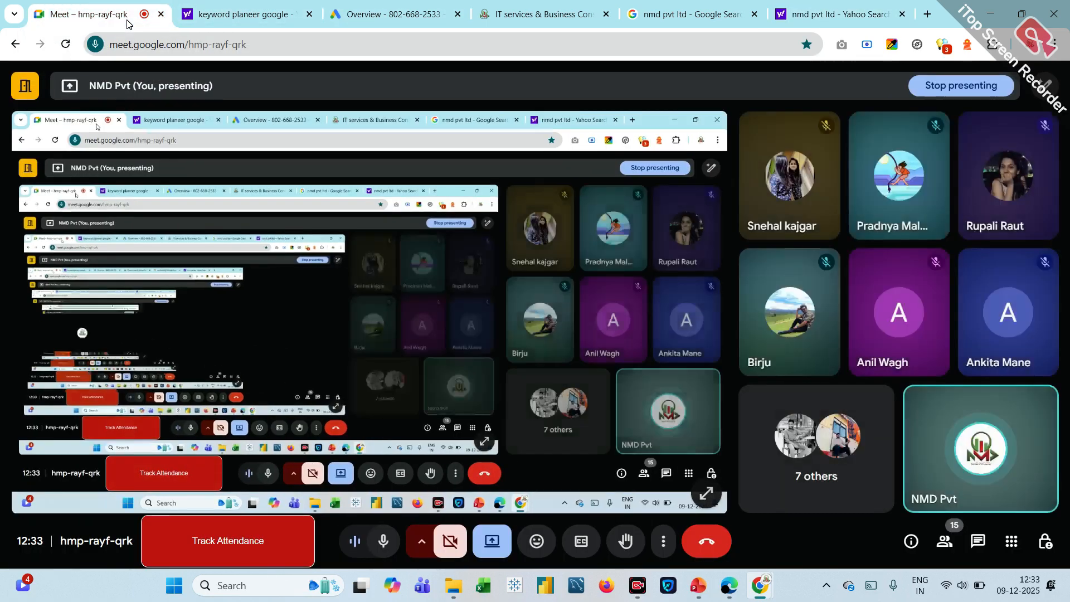
{"action": "left_click", "coordinate": [783, 16]}
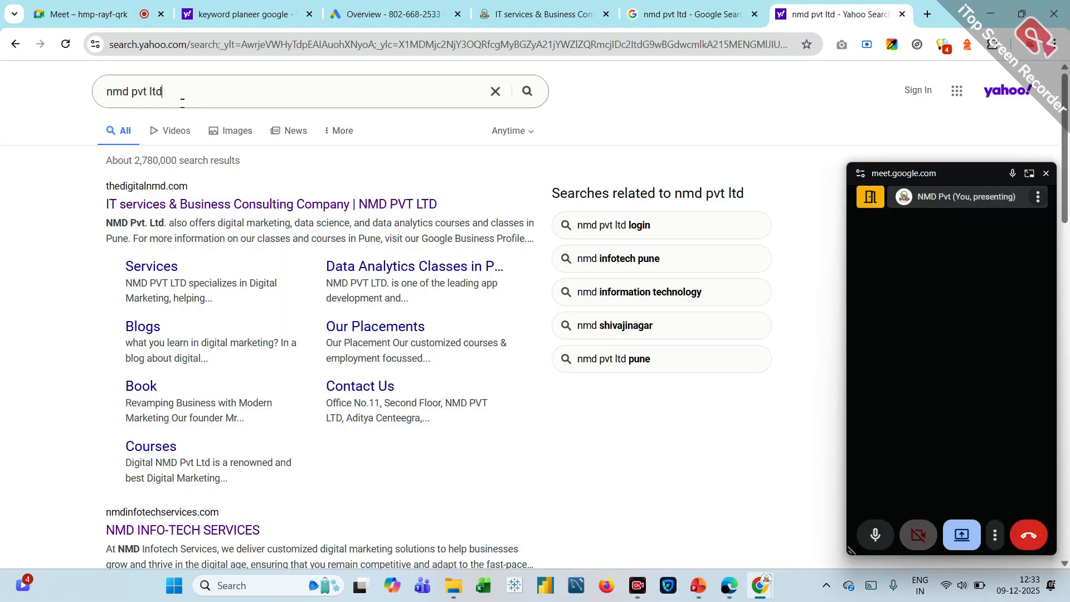
{"action": "left_click", "coordinate": [182, 95]}
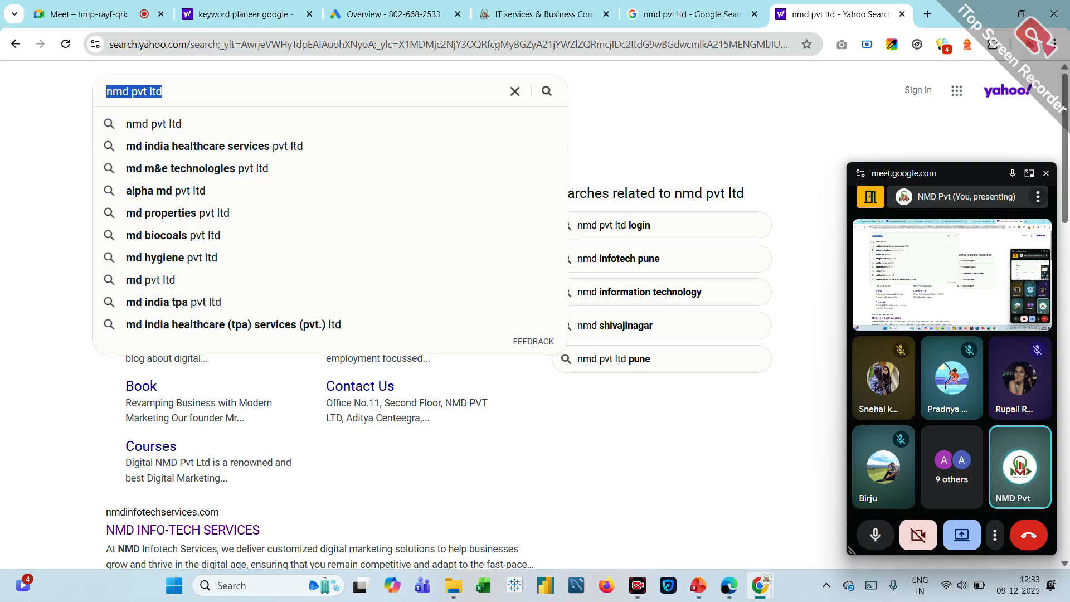
{"action": "type", "text": "ya"}
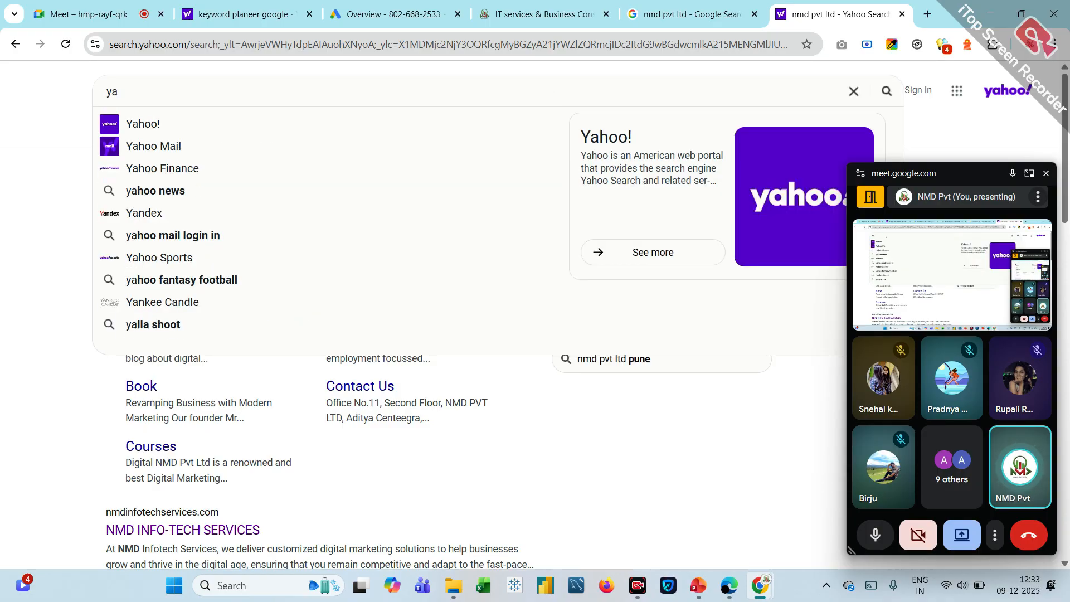
{"action": "type", "text": "hoo ads"}
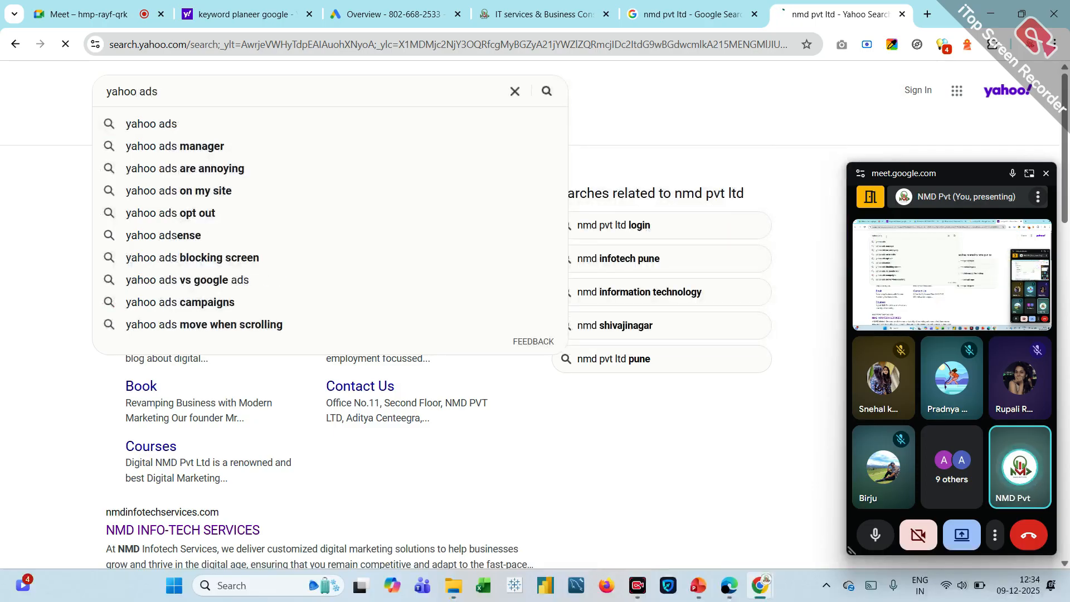
{"action": "key", "text": "Return"}
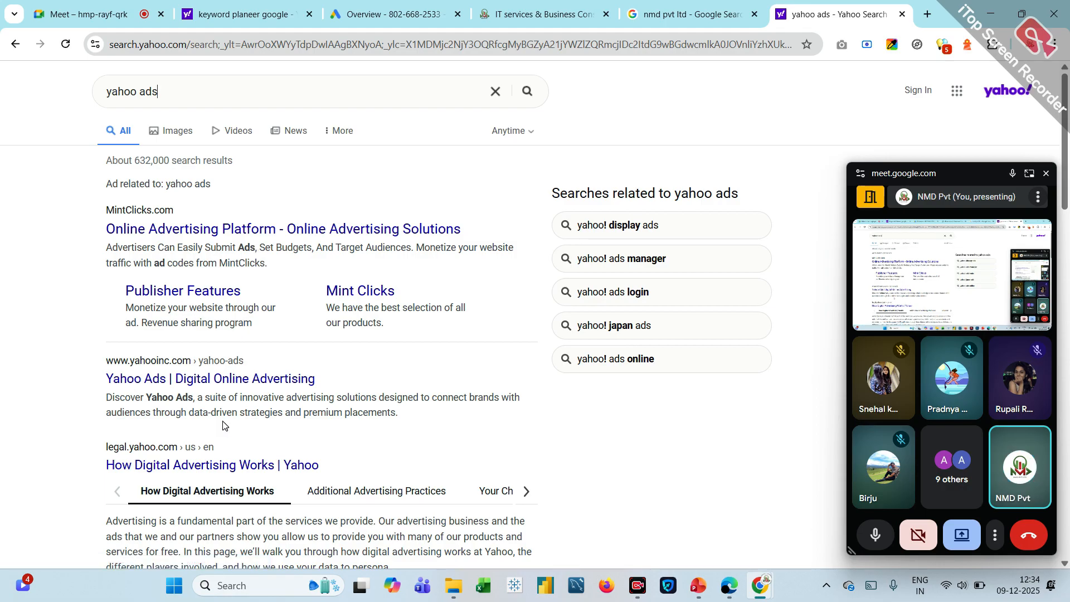
{"action": "scroll", "coordinate": [222, 426], "scroll_direction": "down", "scroll_amount": 2}
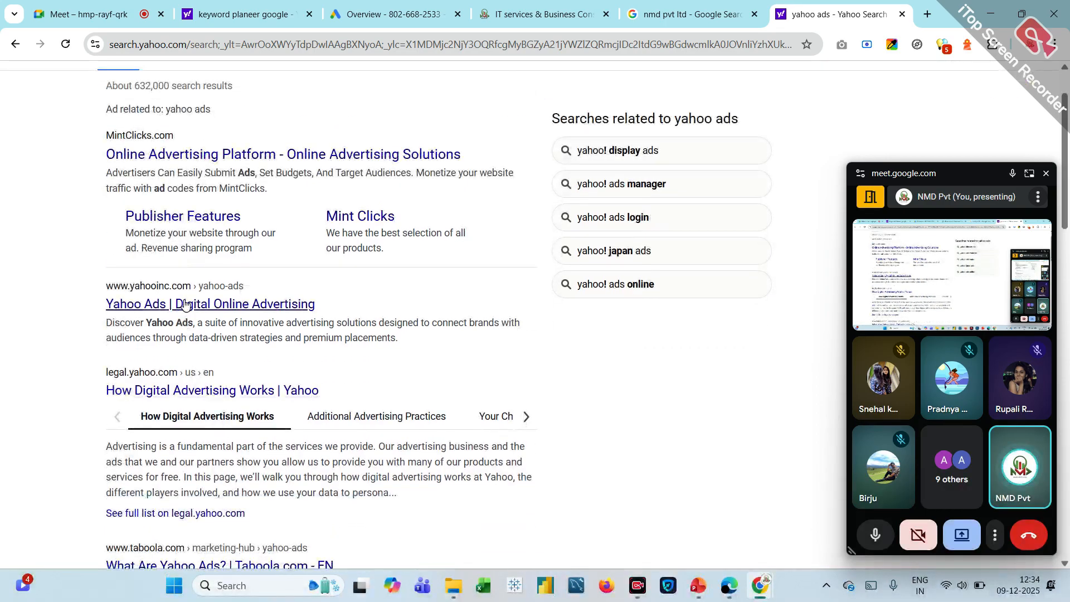
- Open the 'Yahoo Ads | Digital Online Advertising' result and view its Connect with us page
{"action": "left_click", "coordinate": [185, 304]}
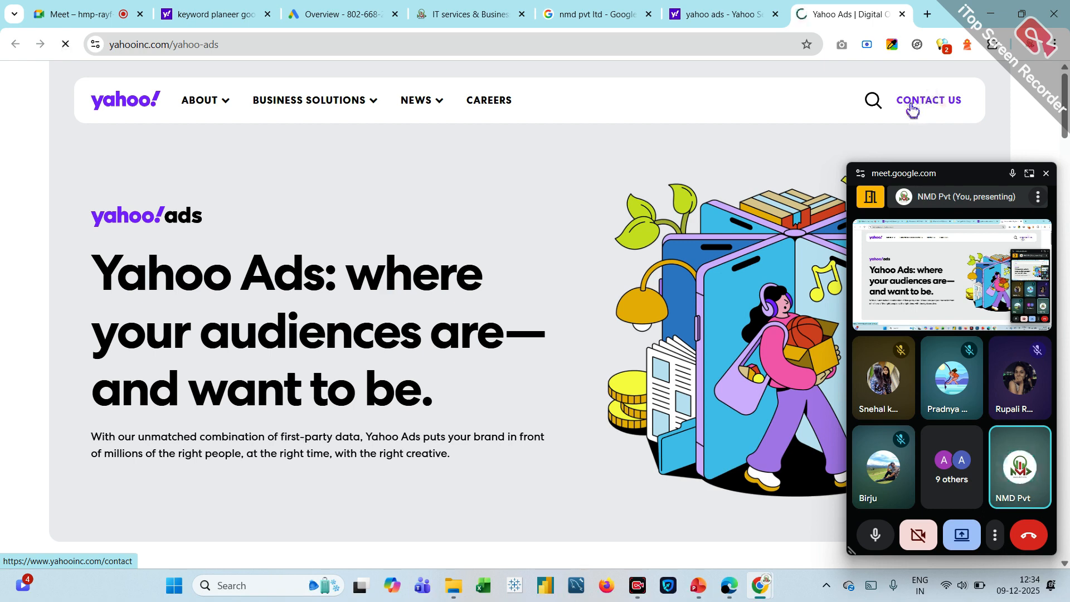
{"action": "scroll", "coordinate": [676, 178], "scroll_direction": "down", "scroll_amount": 4}
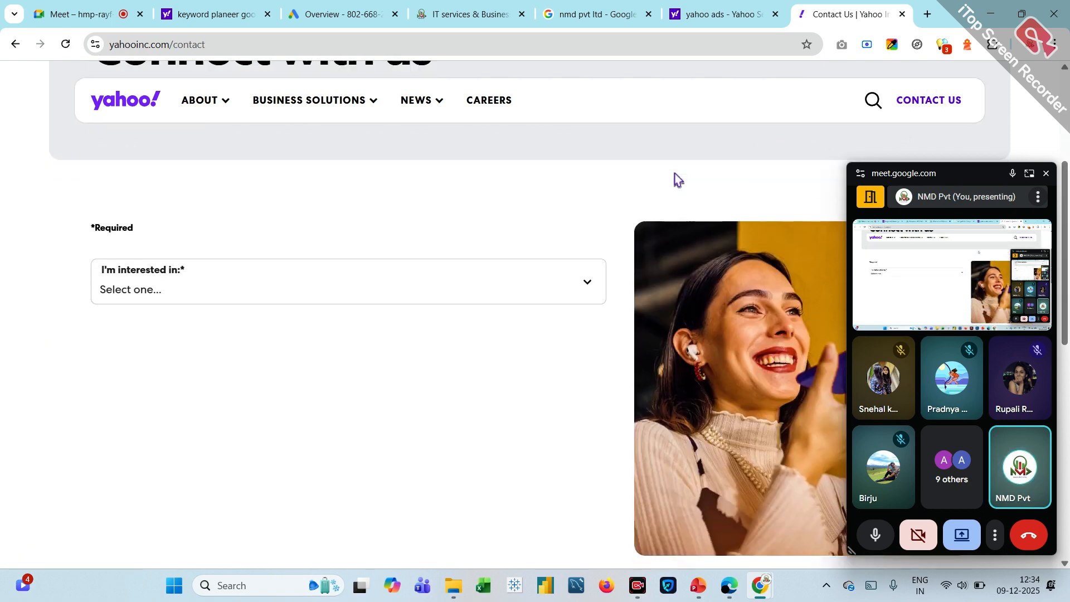
{"action": "scroll", "coordinate": [677, 178], "scroll_direction": "up", "scroll_amount": 5}
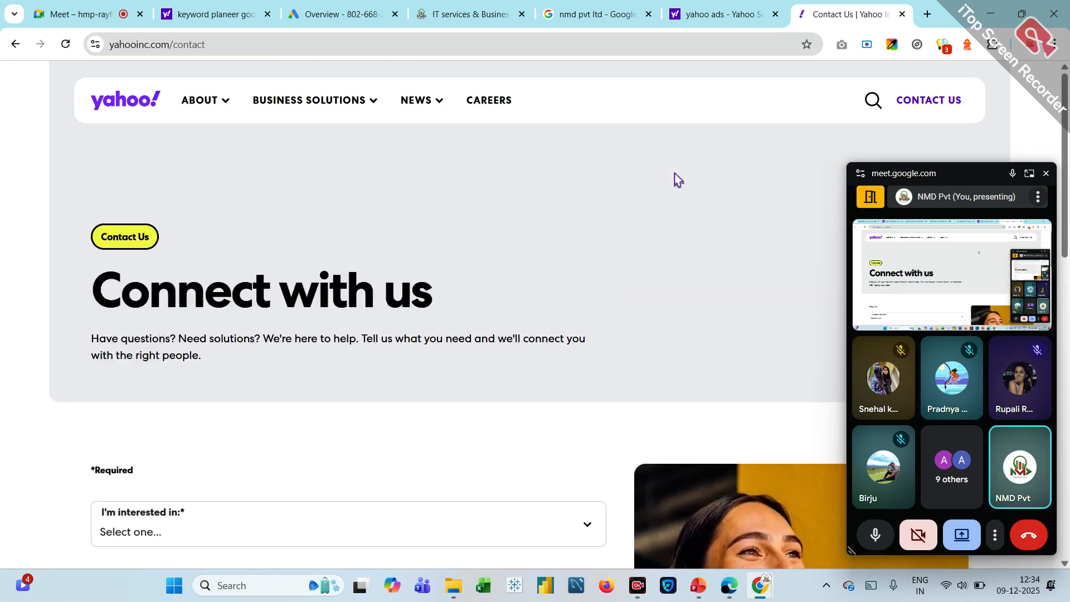
- Return to the Google results tab and choose Add Chrome profile from the profile menu
{"action": "left_click", "coordinate": [625, 16]}
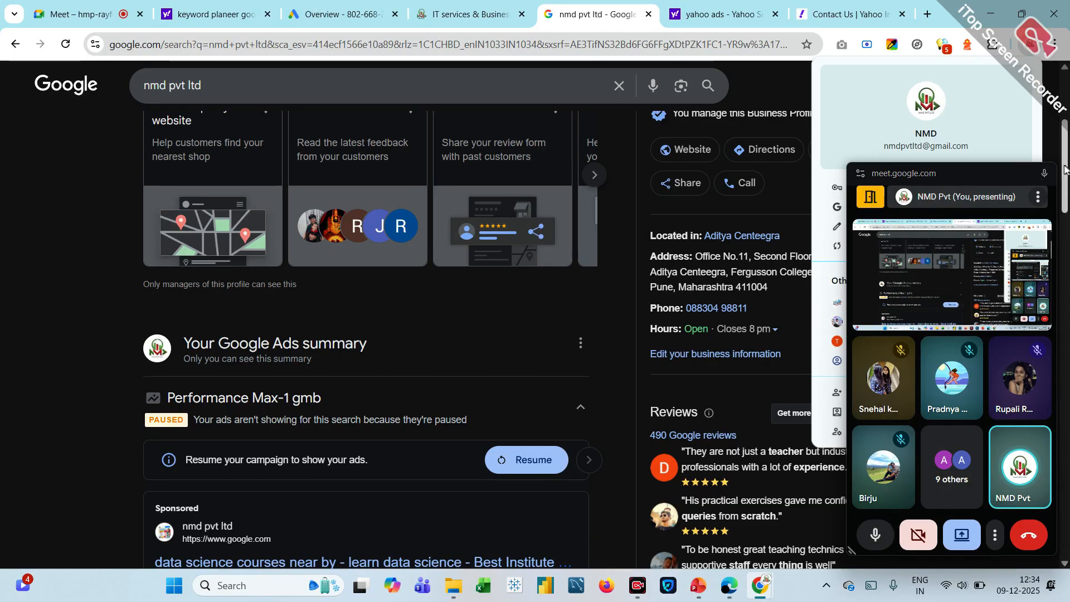
{"action": "left_click", "coordinate": [1046, 174]}
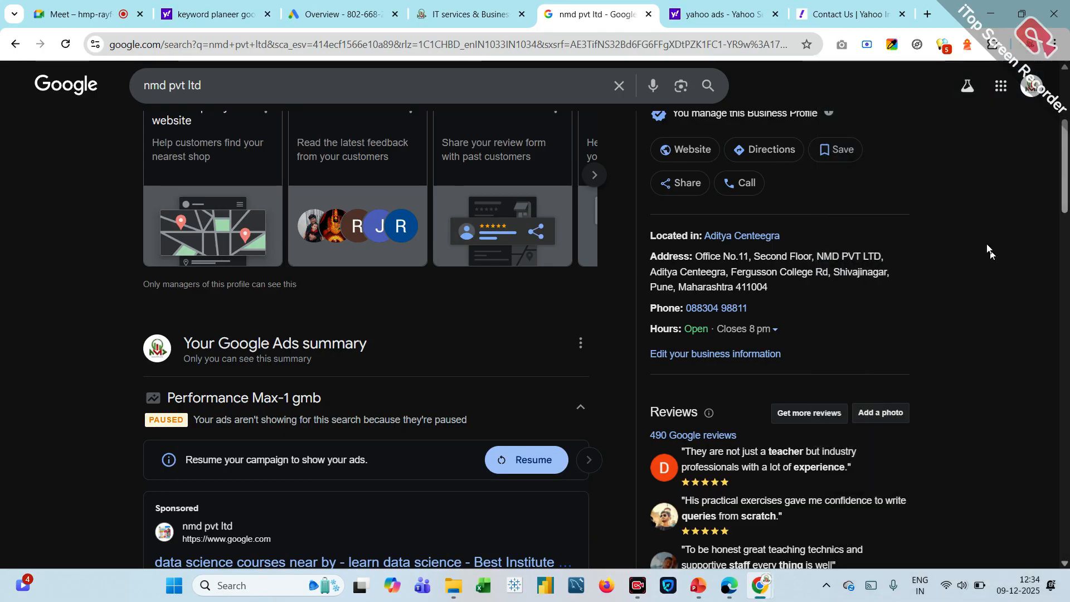
{"action": "left_click", "coordinate": [1031, 48]}
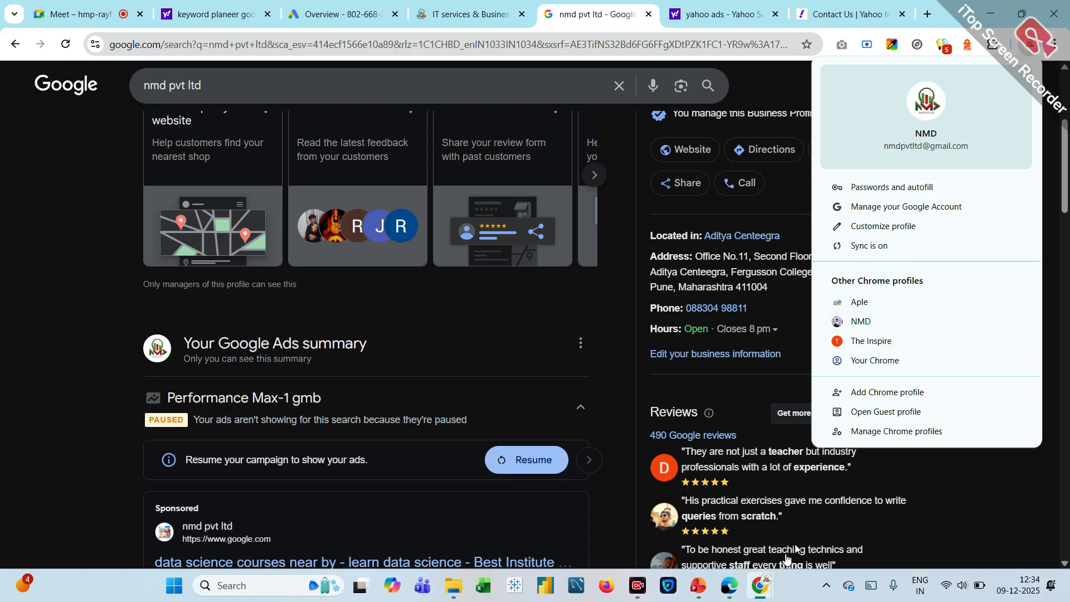
{"action": "left_click", "coordinate": [761, 595]}
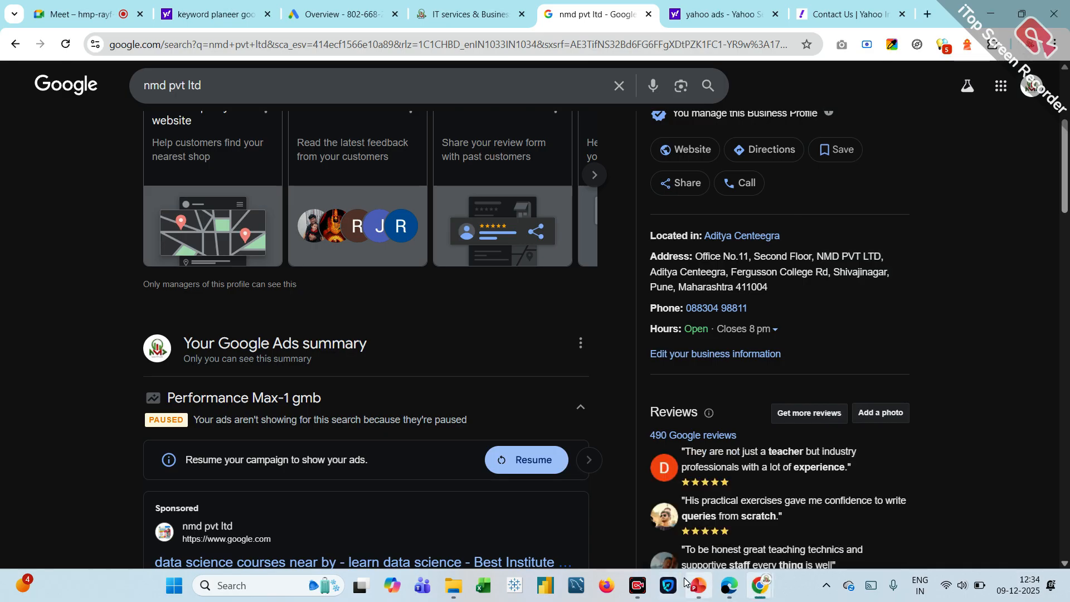
{"action": "mouse_move", "coordinate": [686, 582]}
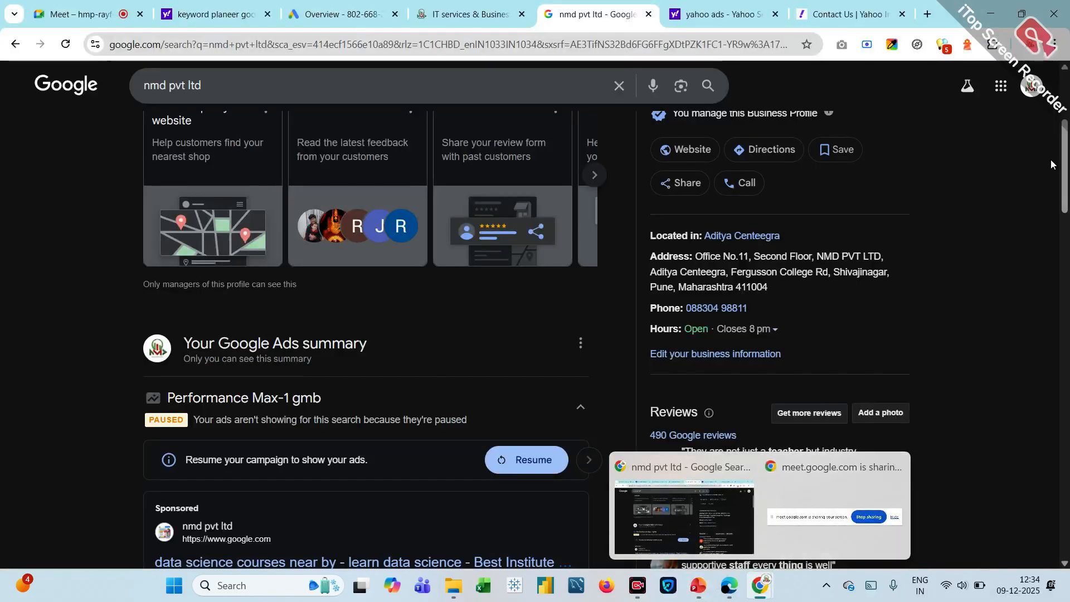
{"action": "left_click", "coordinate": [1034, 45]}
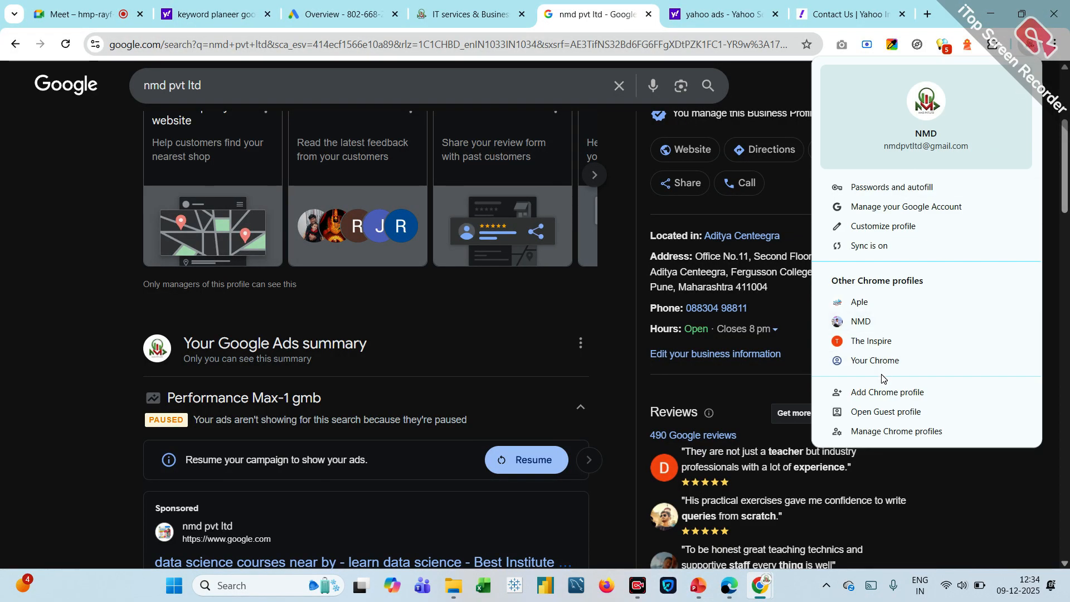
{"action": "left_click", "coordinate": [904, 393]}
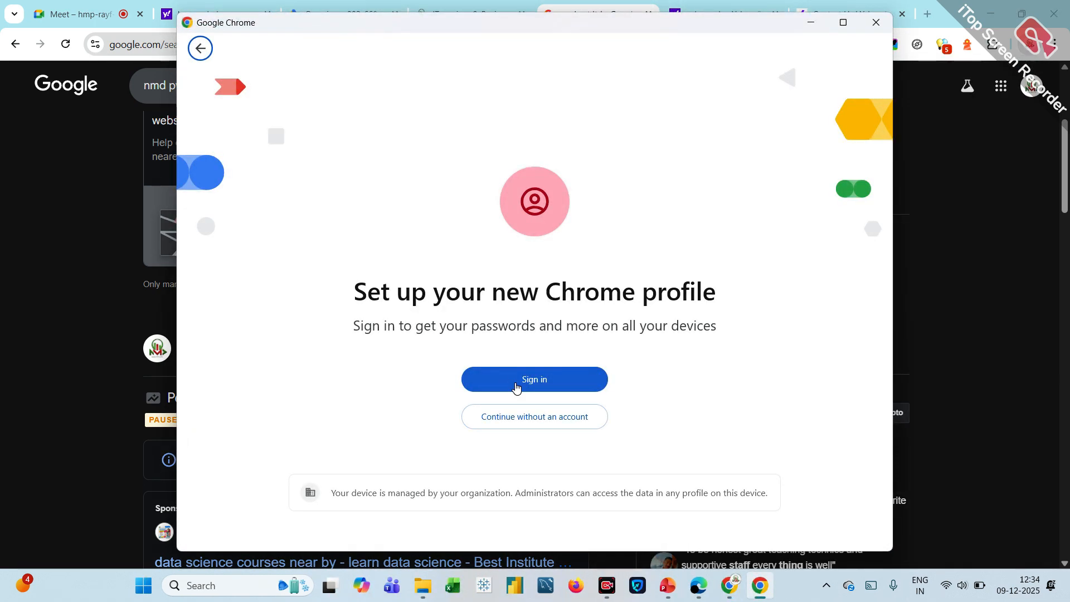
- Choose Sign in for the new profile and submit the Google account e-mail address
{"action": "left_click", "coordinate": [515, 384]}
{"action": "left_click", "coordinate": [563, 229]}
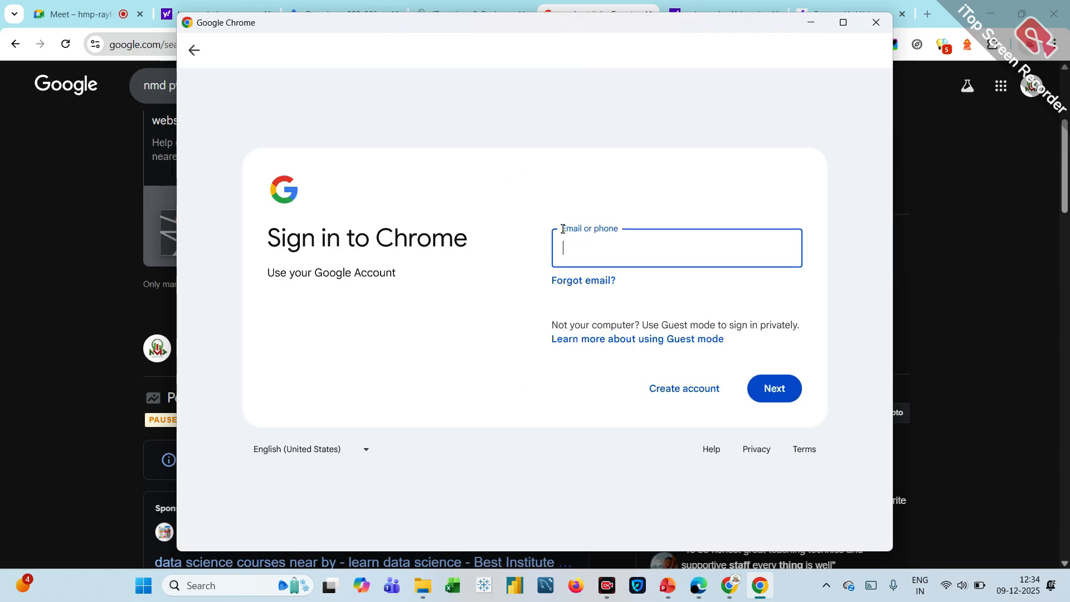
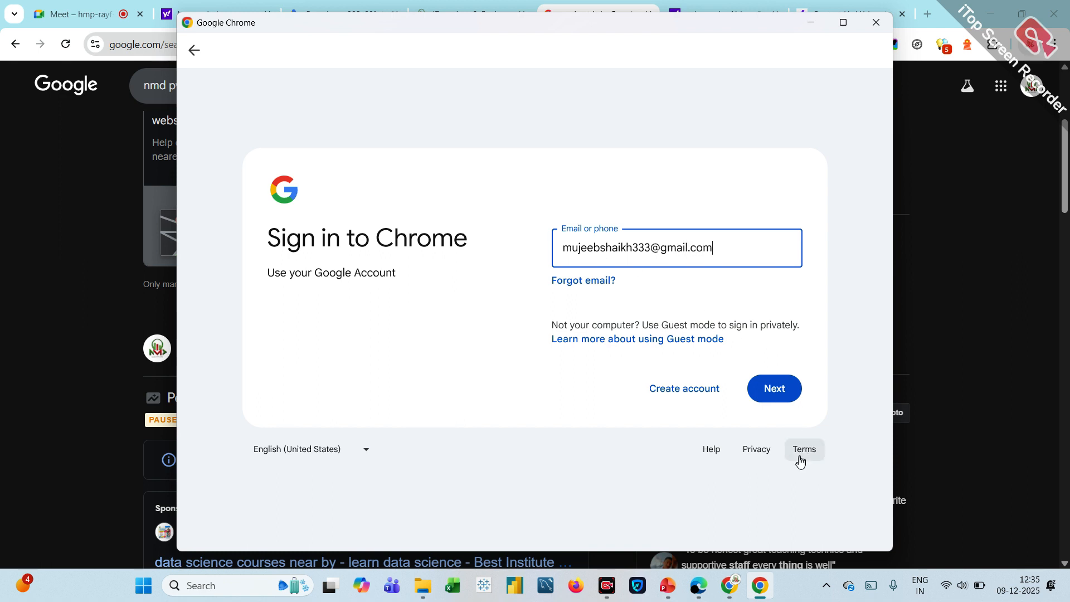
{"action": "left_click", "coordinate": [773, 399]}
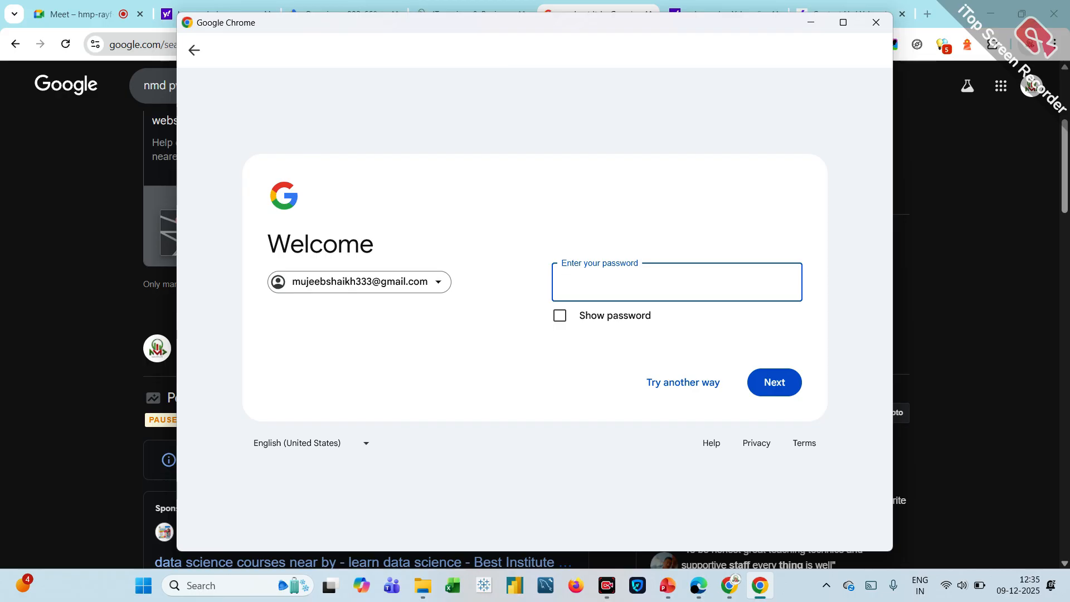
- Enter the Google account password, correcting it with Show password, and submit it
{"action": "type", "text": "•"}
{"action": "key", "text": "BackSpace"}
{"action": "type", "text": "•••••"}
{"action": "left_click", "coordinate": [559, 316]}
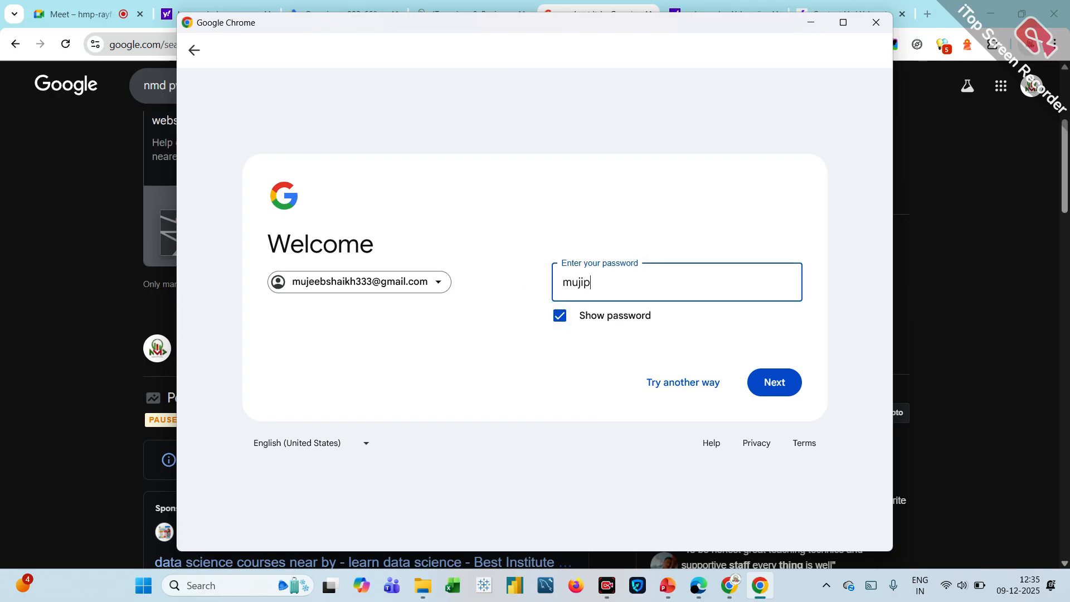
{"action": "key", "text": "BackSpace"}
{"action": "type", "text": "b"}
{"action": "key", "text": "BackSpace"}
{"action": "key", "text": "BackSpace"}
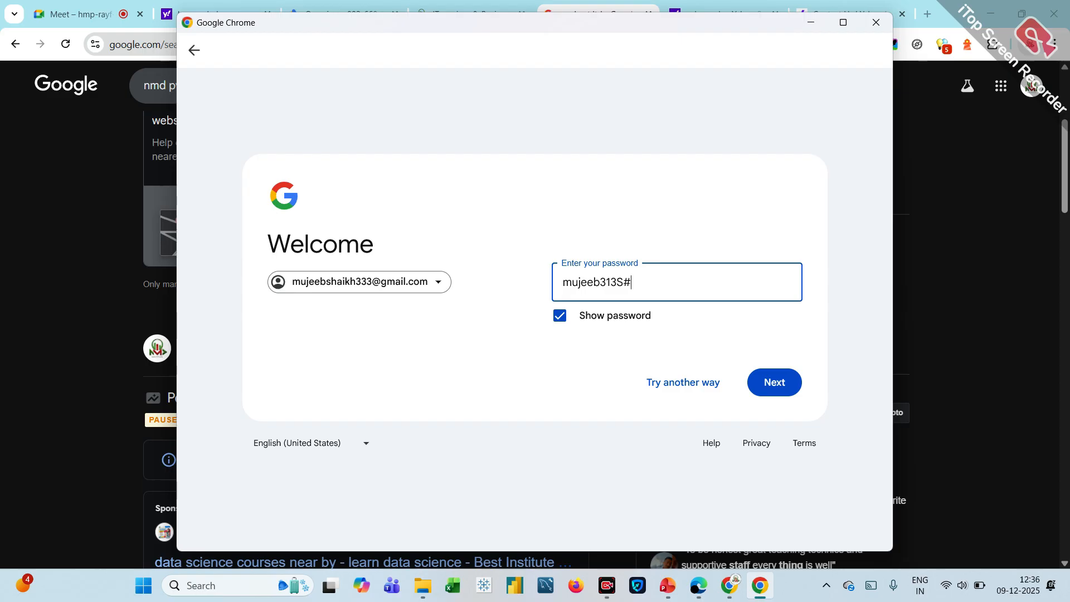
{"action": "left_click", "coordinate": [771, 382]}
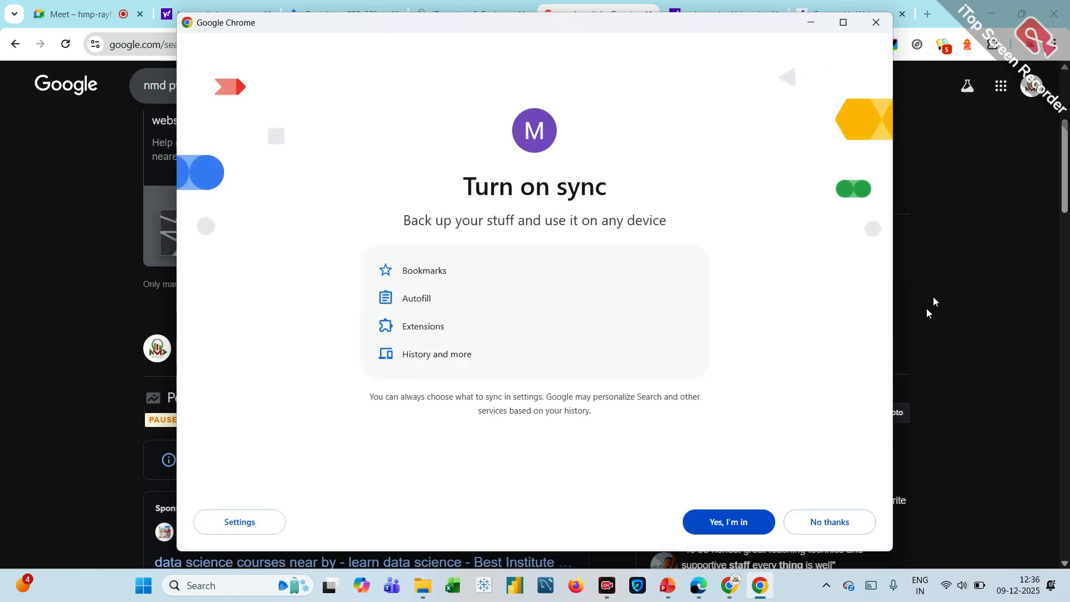
- Turn on sync for the new Chrome profile and complete its customization
{"action": "left_click", "coordinate": [726, 519]}
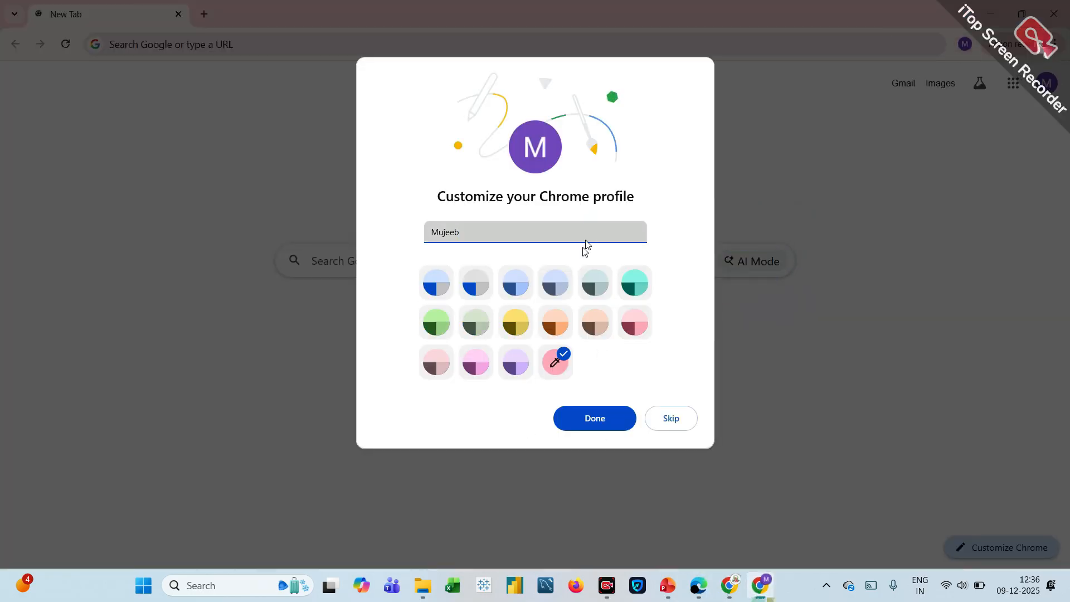
{"action": "left_click", "coordinate": [595, 418]}
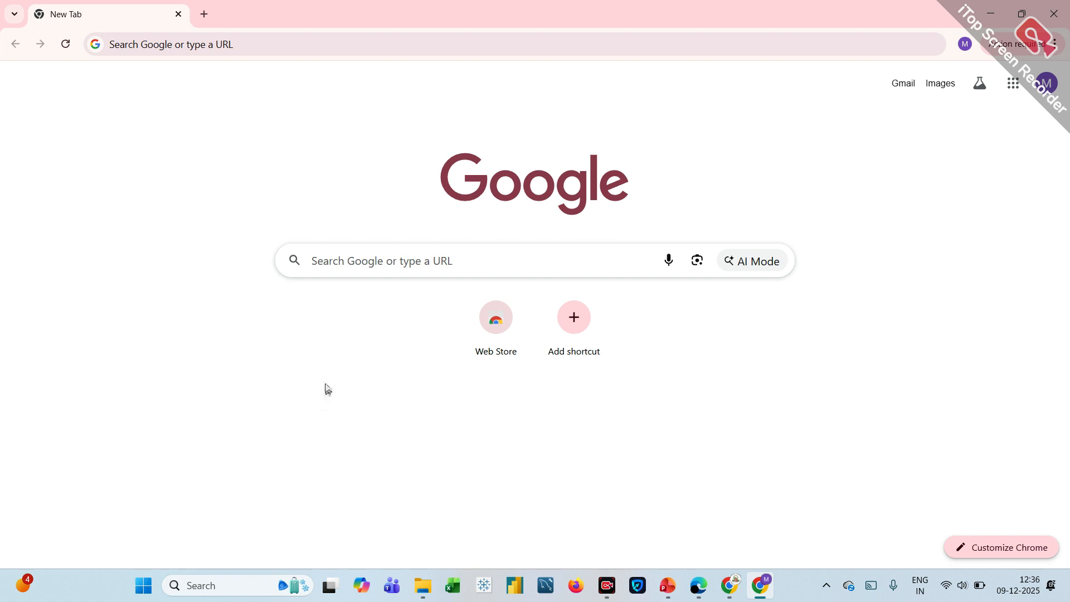
- Search Google for 'gogle ads' and scroll down to the sponsored Google Ads listing
{"action": "left_click", "coordinate": [378, 271]}
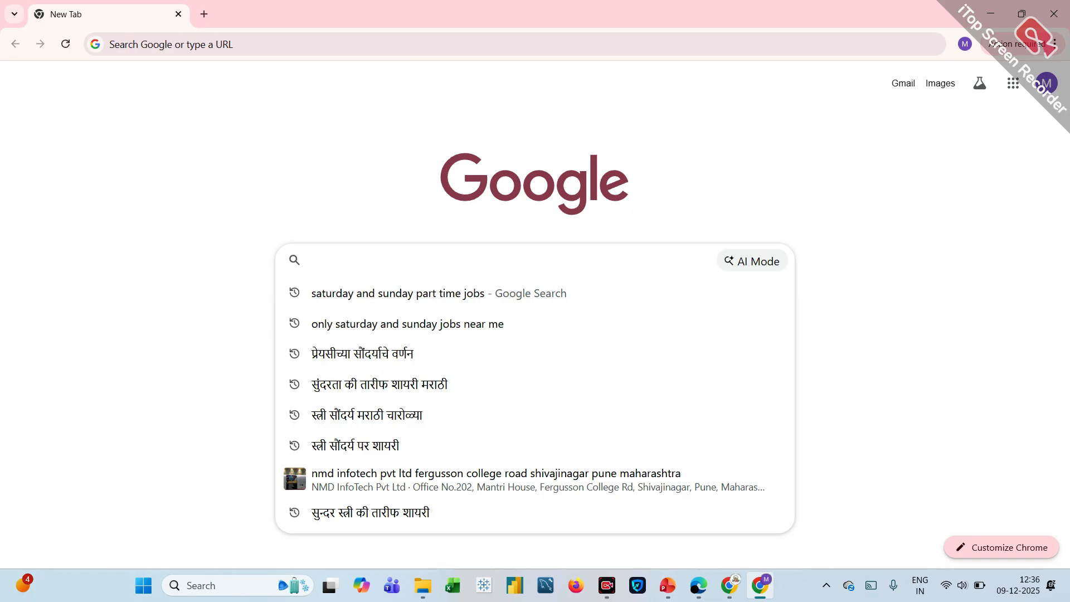
{"action": "type", "text": "go"}
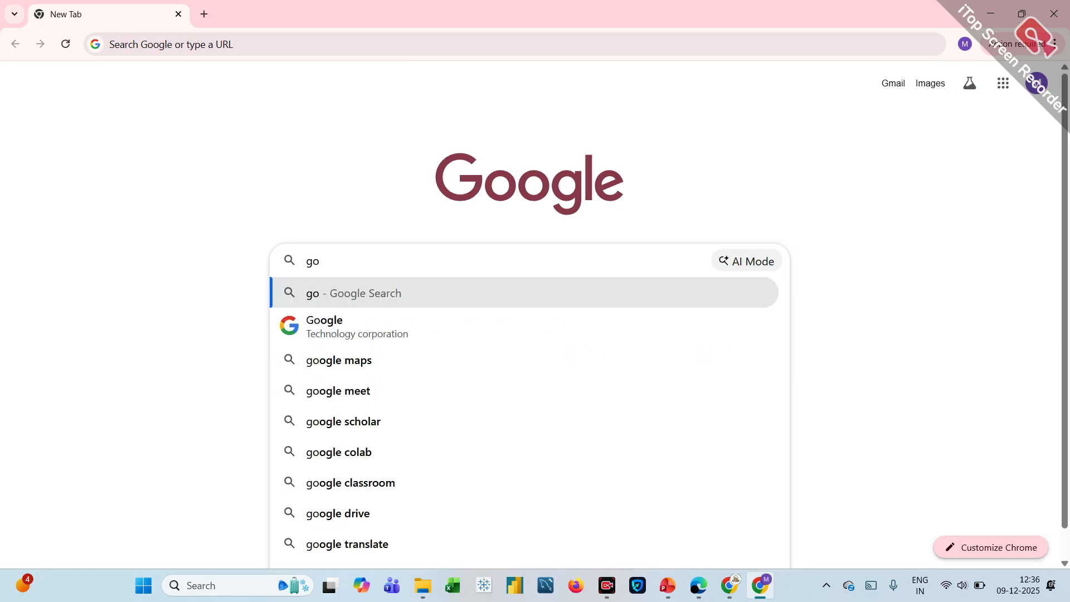
{"action": "type", "text": "gle ads"}
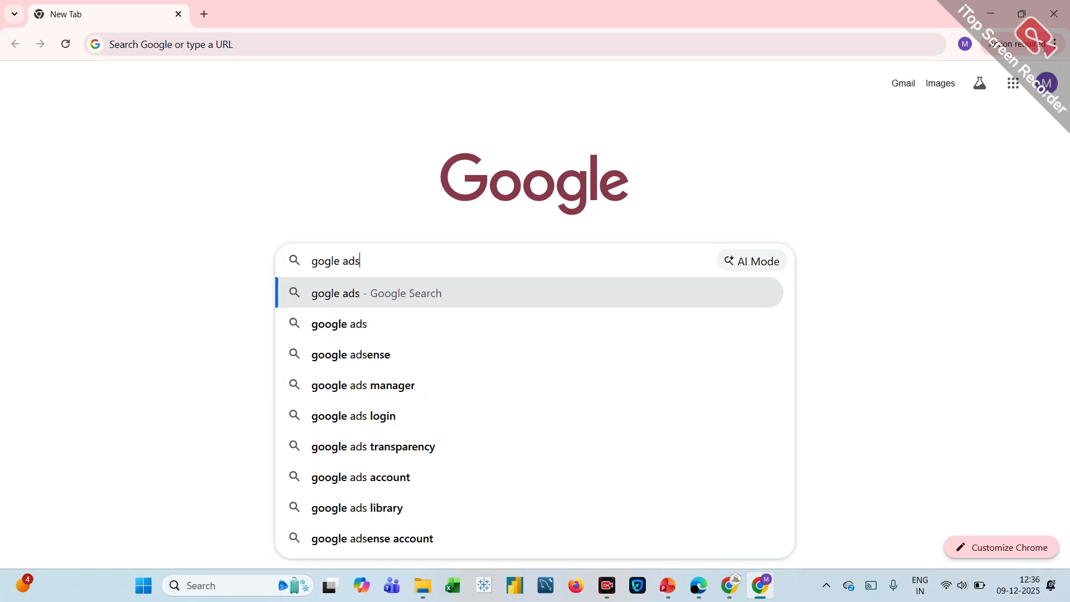
{"action": "key", "text": "Return"}
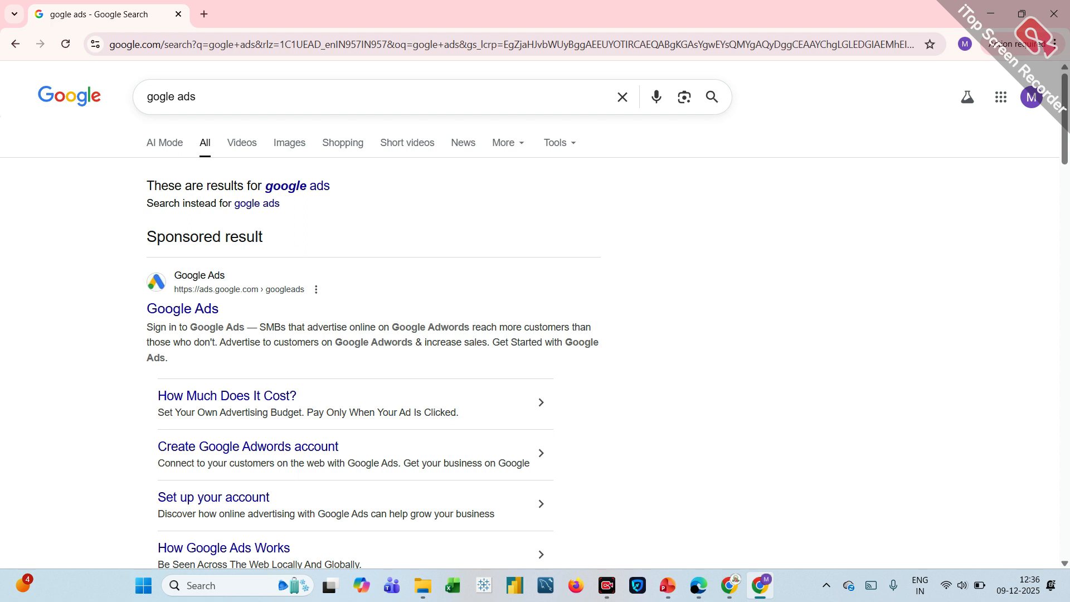
{"action": "scroll", "coordinate": [282, 327], "scroll_direction": "down", "scroll_amount": 3}
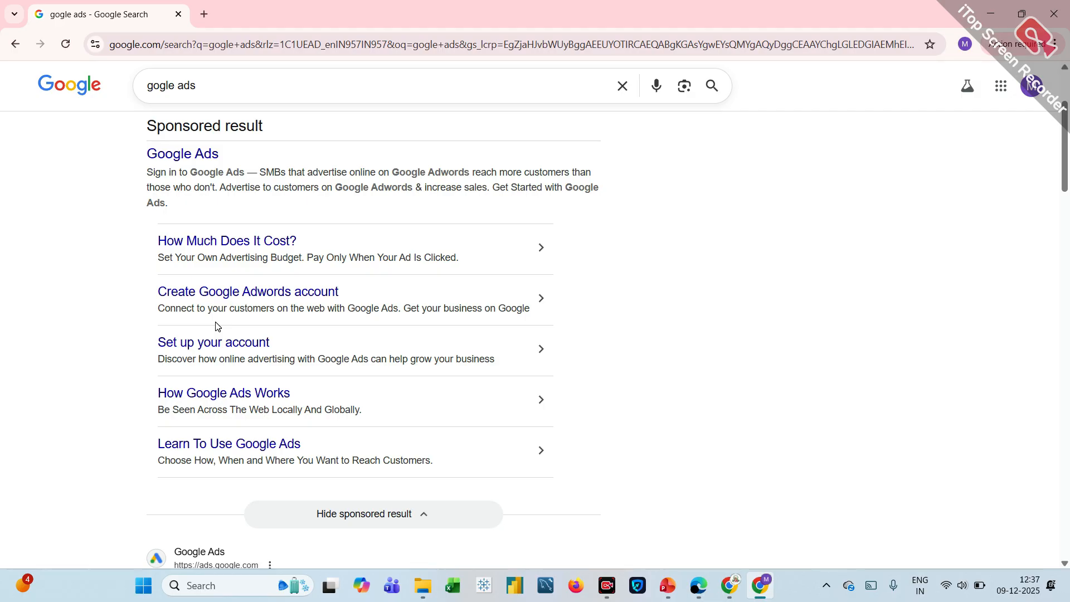
{"action": "scroll", "coordinate": [218, 326], "scroll_direction": "down", "scroll_amount": 3}
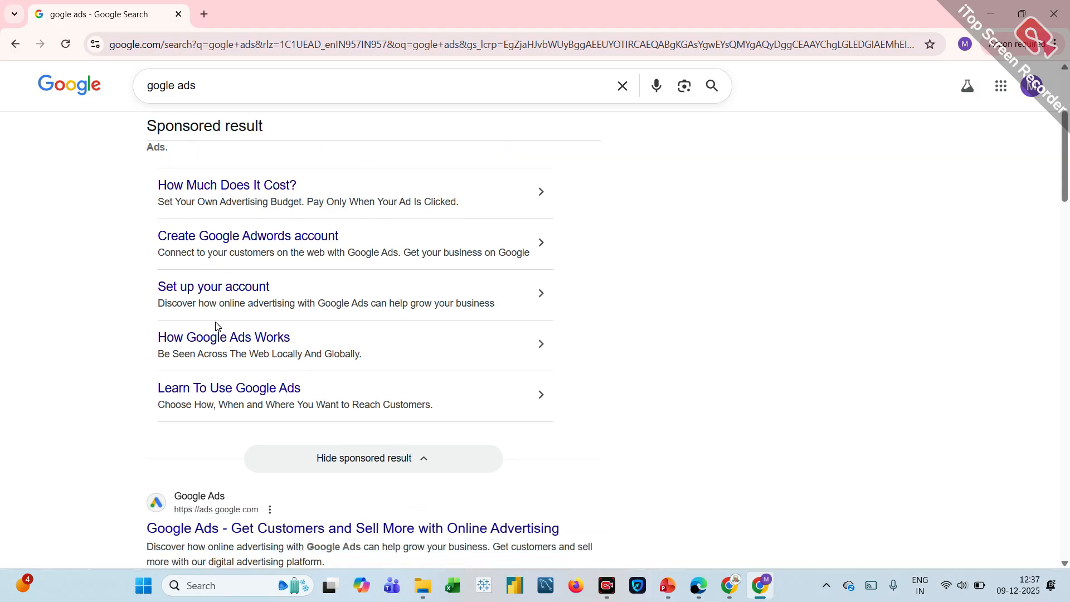
- Open the Google Ads result and sign in, reaching the account and payment settings page
{"action": "scroll", "coordinate": [217, 326], "scroll_direction": "down", "scroll_amount": 2}
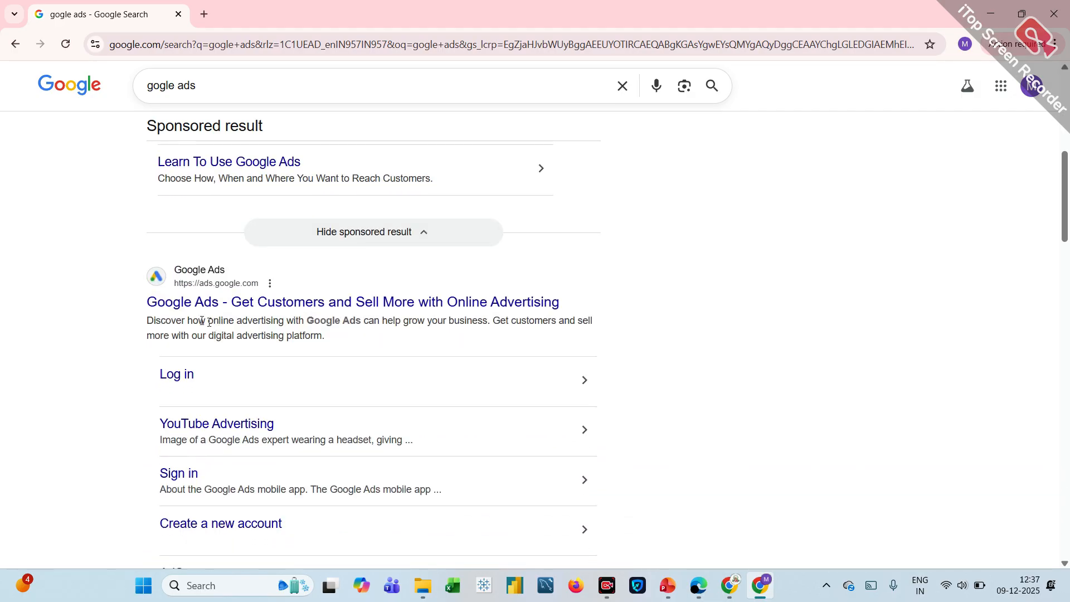
{"action": "left_click", "coordinate": [179, 305]}
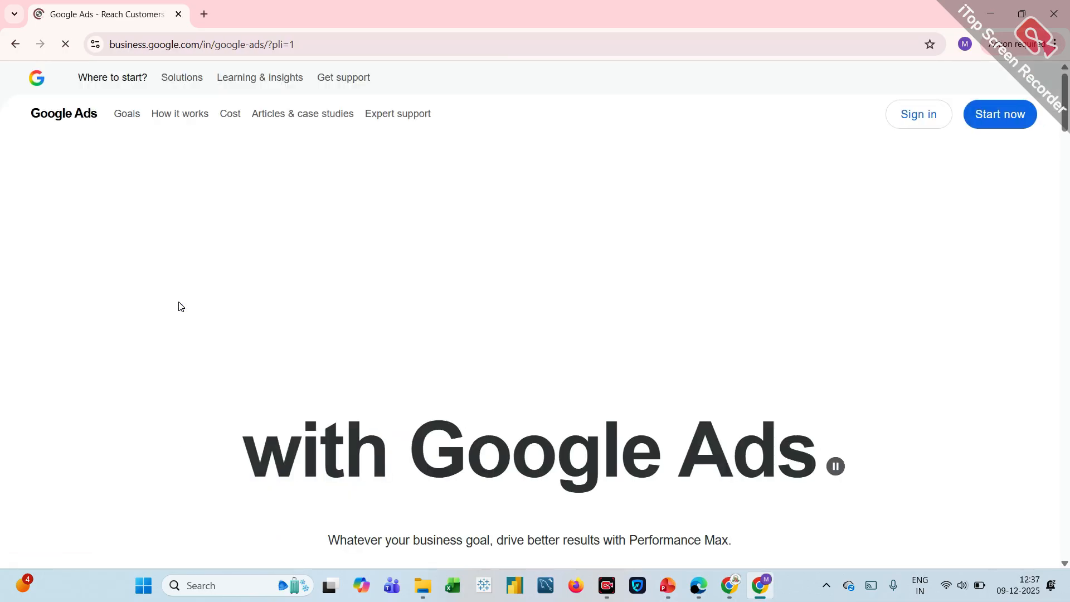
{"action": "left_click", "coordinate": [911, 120]}
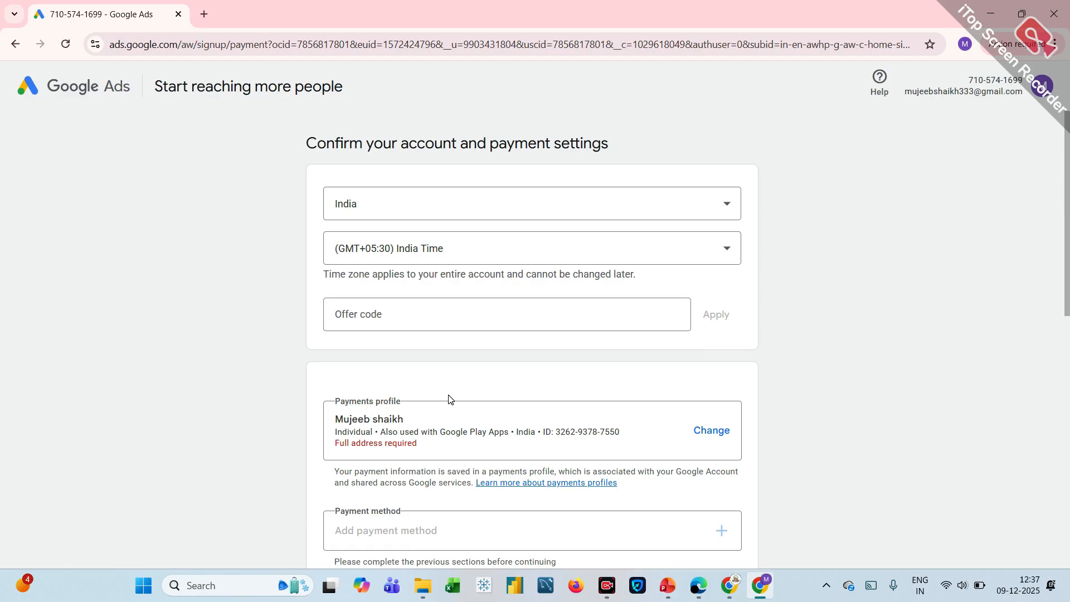
- Remove the in-progress Google Ads account from the account panel
{"action": "left_click", "coordinate": [1036, 88]}
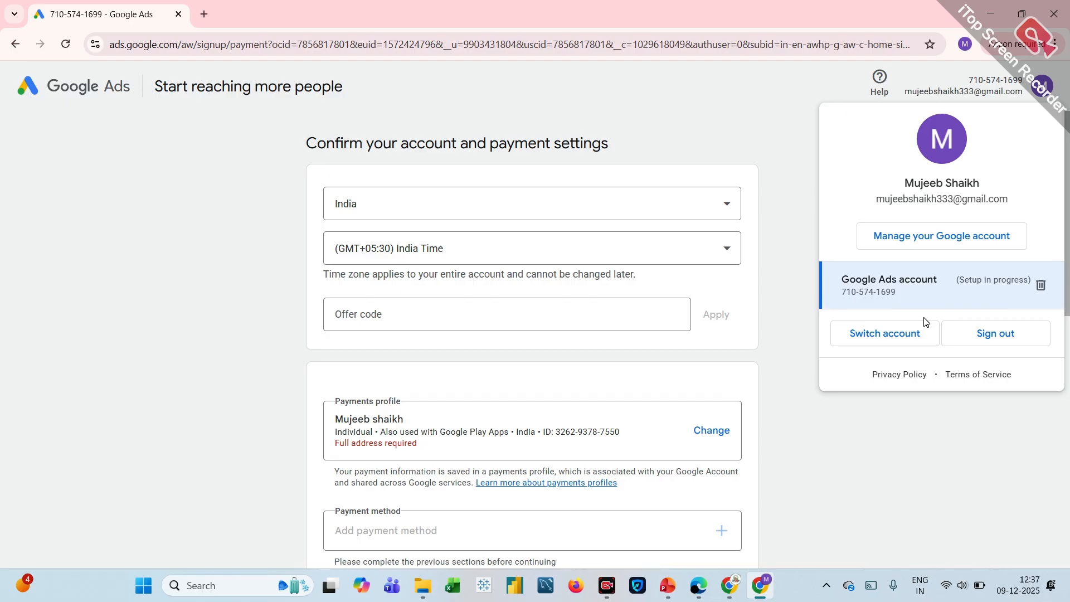
{"action": "left_click", "coordinate": [1040, 284]}
{"action": "left_click", "coordinate": [719, 360]}
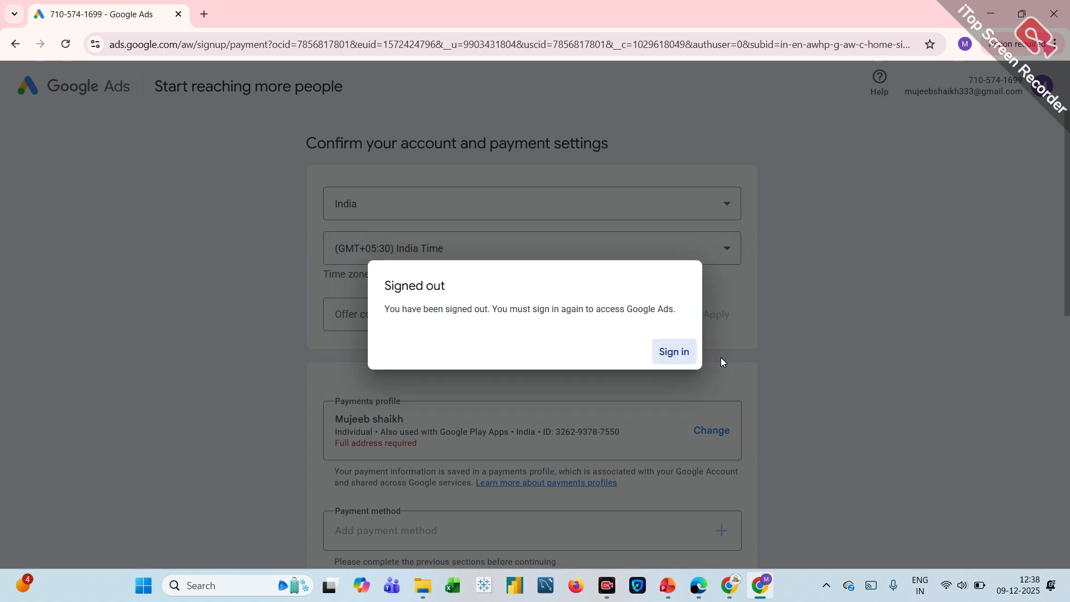
- Sign back in to Google Ads and return to the account-selection page
{"action": "left_click", "coordinate": [660, 353]}
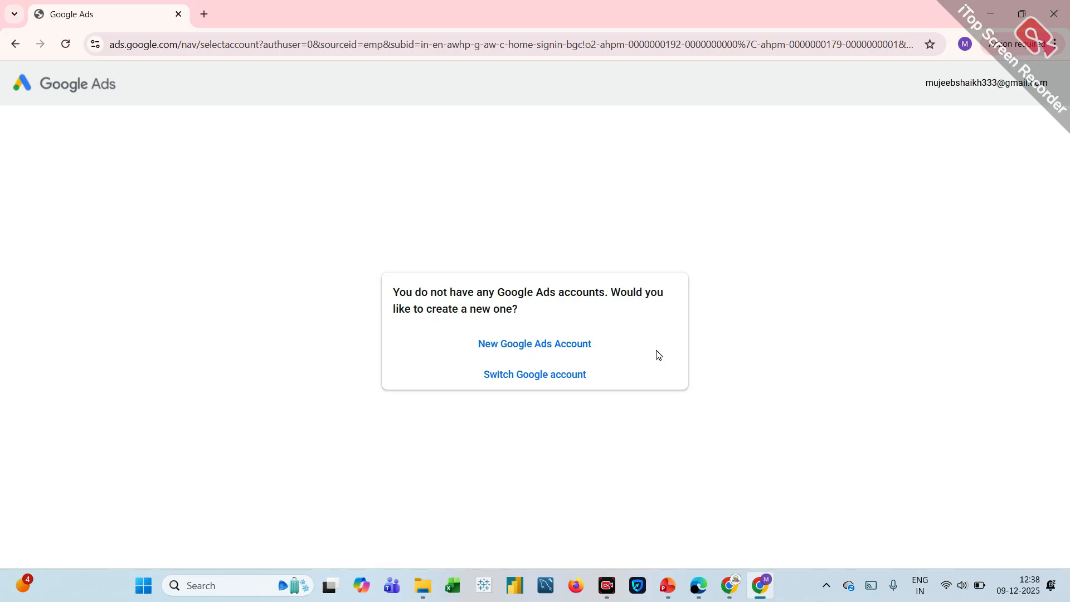
{"action": "left_click", "coordinate": [541, 379]}
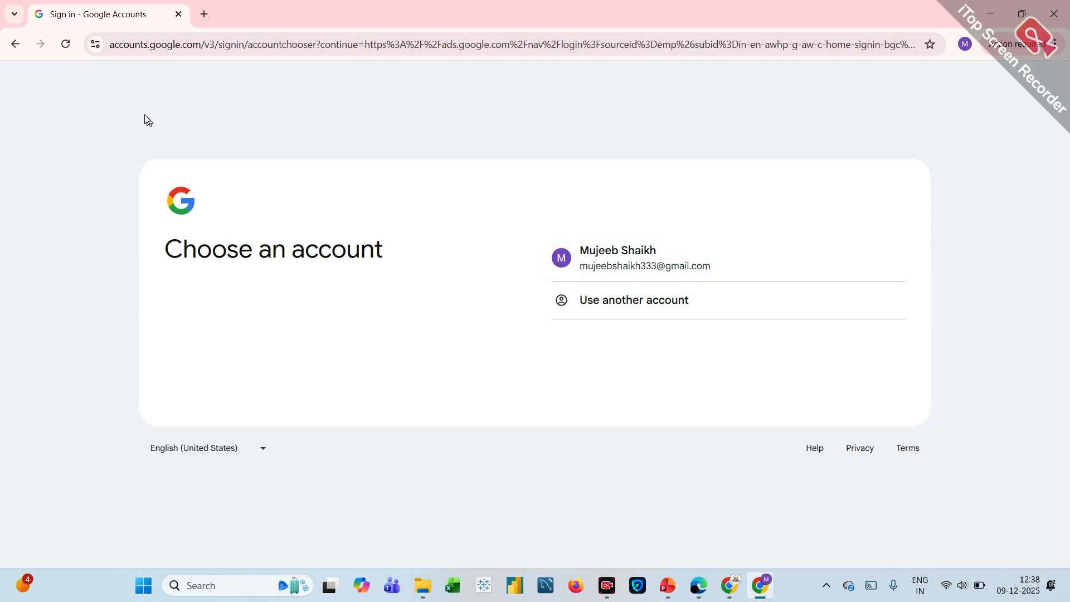
{"action": "left_click", "coordinate": [15, 48]}
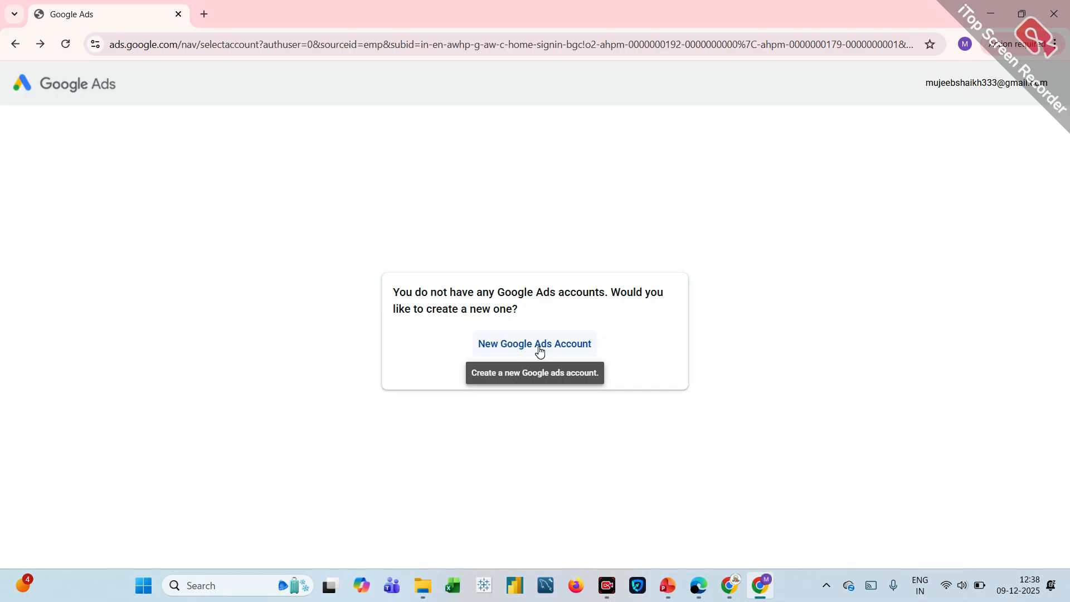
- Create a new Google Ads account and start its first campaign
{"action": "left_click", "coordinate": [539, 349]}
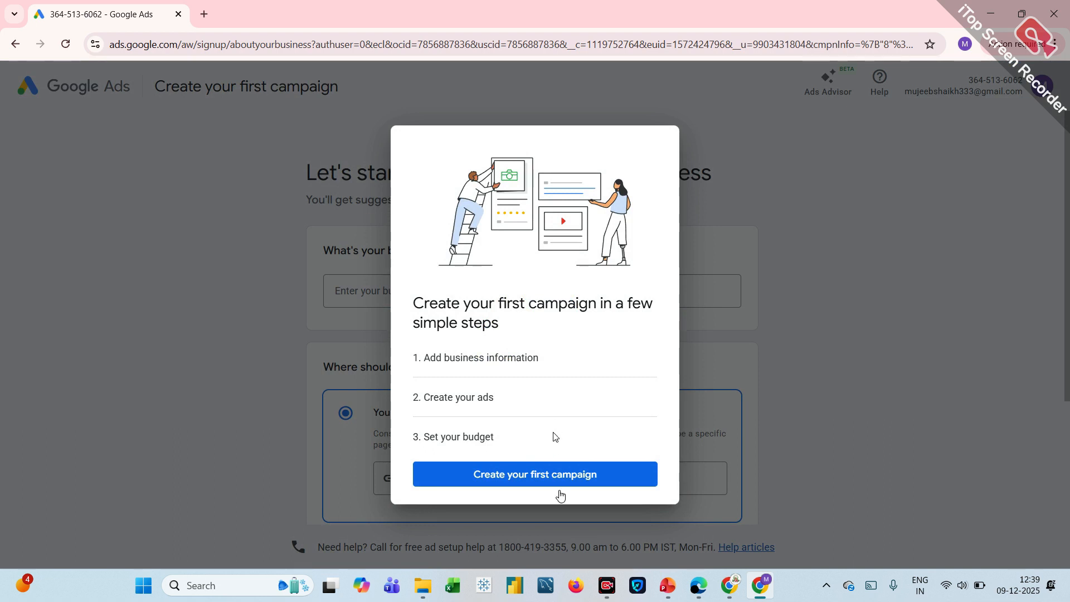
{"action": "left_click", "coordinate": [512, 480]}
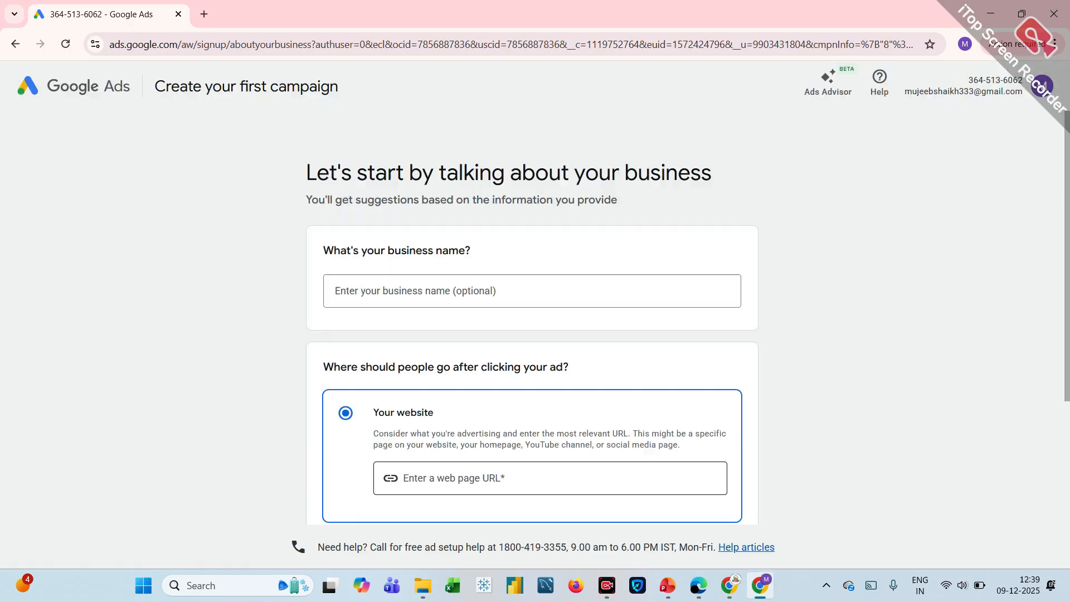
{"action": "scroll", "coordinate": [445, 480], "scroll_direction": "down", "scroll_amount": 3}
{"action": "scroll", "coordinate": [445, 480], "scroll_direction": "up", "scroll_amount": 2}
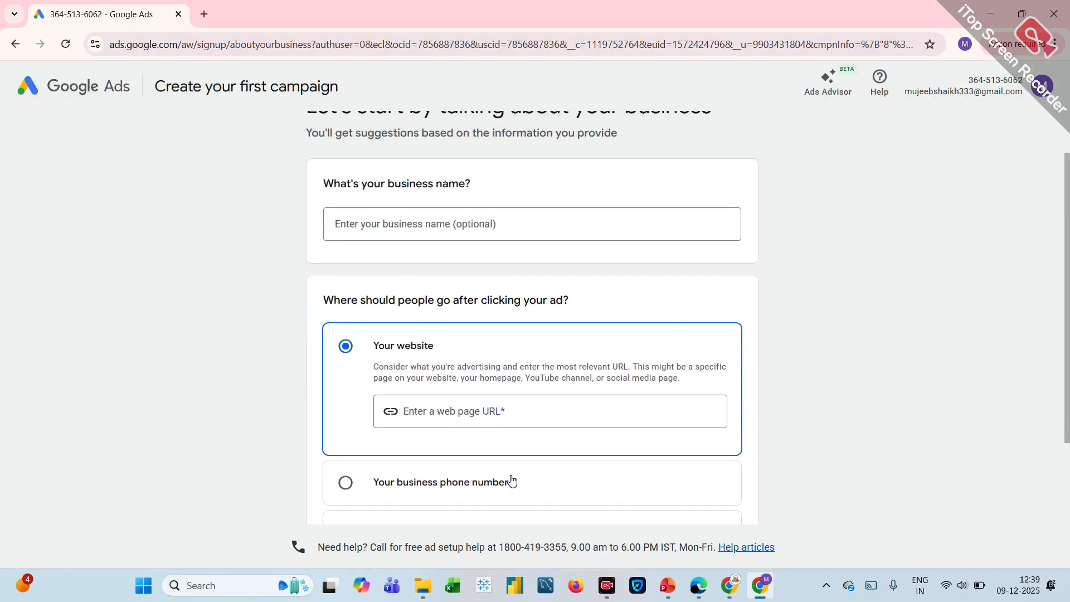
- Enter 'NMD Fashion' as the business name
{"action": "left_click", "coordinate": [440, 219]}
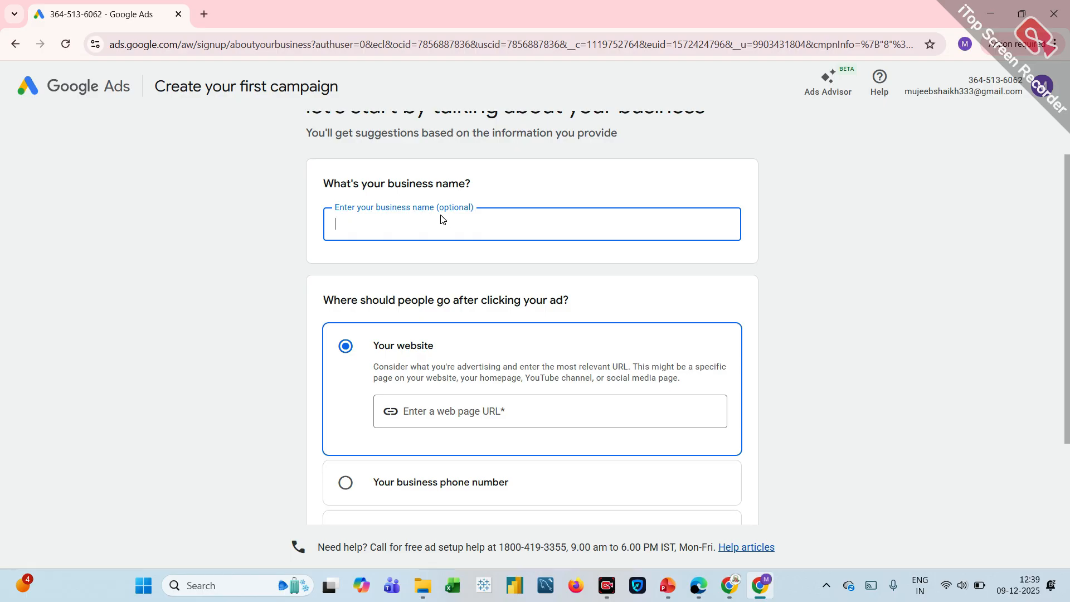
{"action": "type", "text": "NMD Fashion"}
{"action": "scroll", "coordinate": [410, 426], "scroll_direction": "down", "scroll_amount": 2}
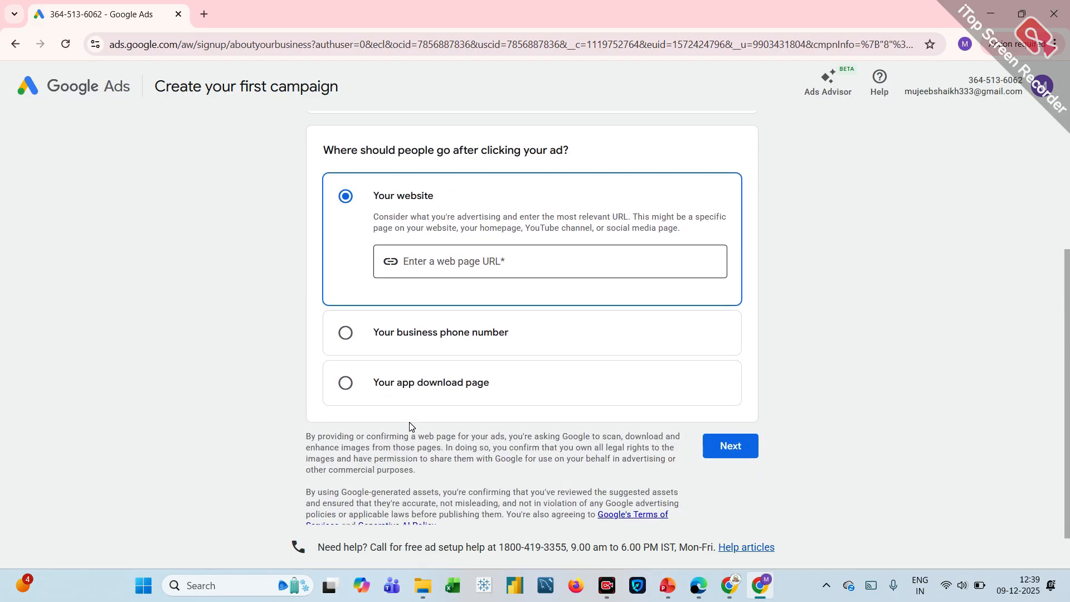
{"action": "scroll", "coordinate": [411, 428], "scroll_direction": "up", "scroll_amount": 1}
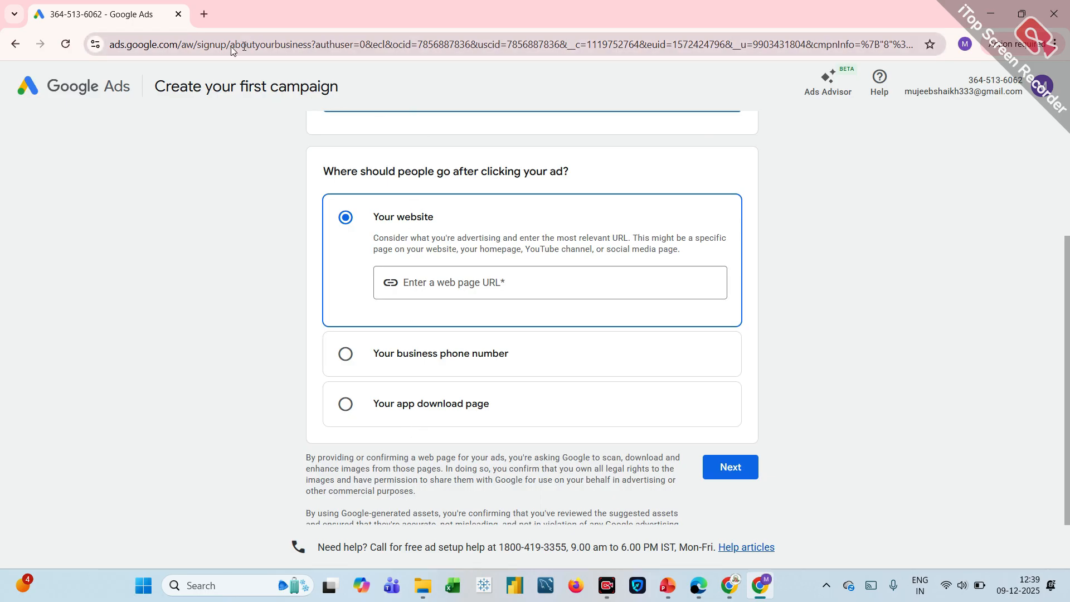
- In a new tab, search 'nmd info' and open the NMD INFO-TECH SERVICES website
{"action": "left_click", "coordinate": [204, 16]}
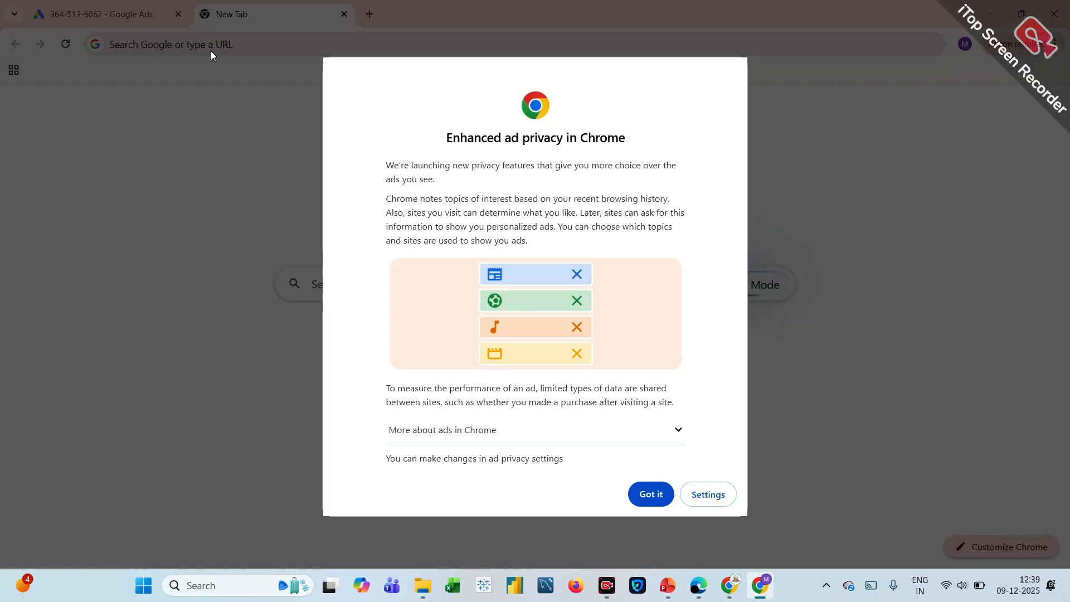
{"action": "left_click", "coordinate": [647, 495]}
{"action": "left_click", "coordinate": [335, 284]}
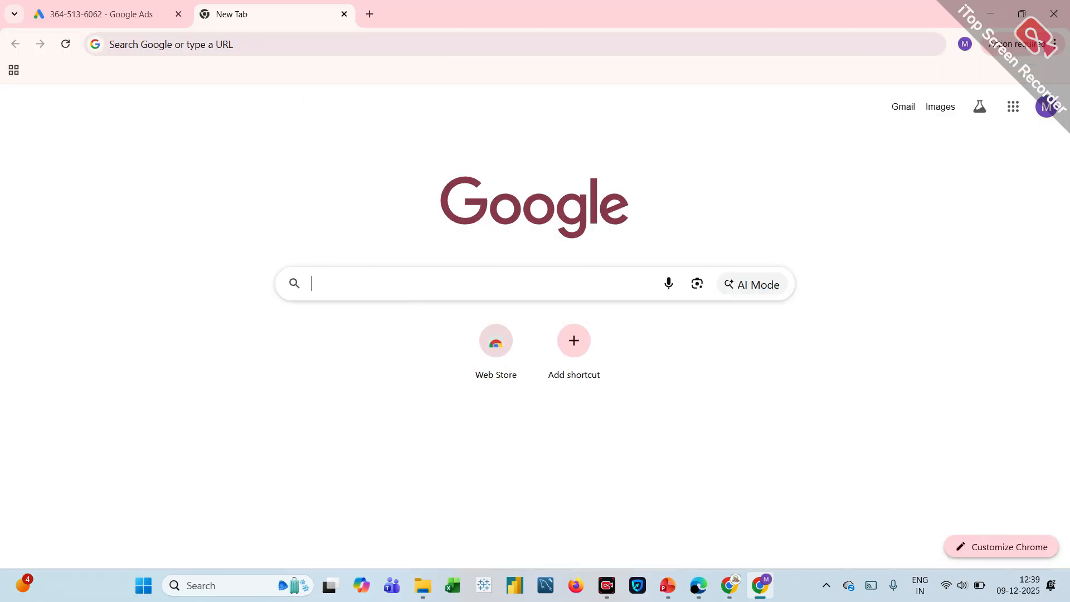
{"action": "type", "text": "nmd "}
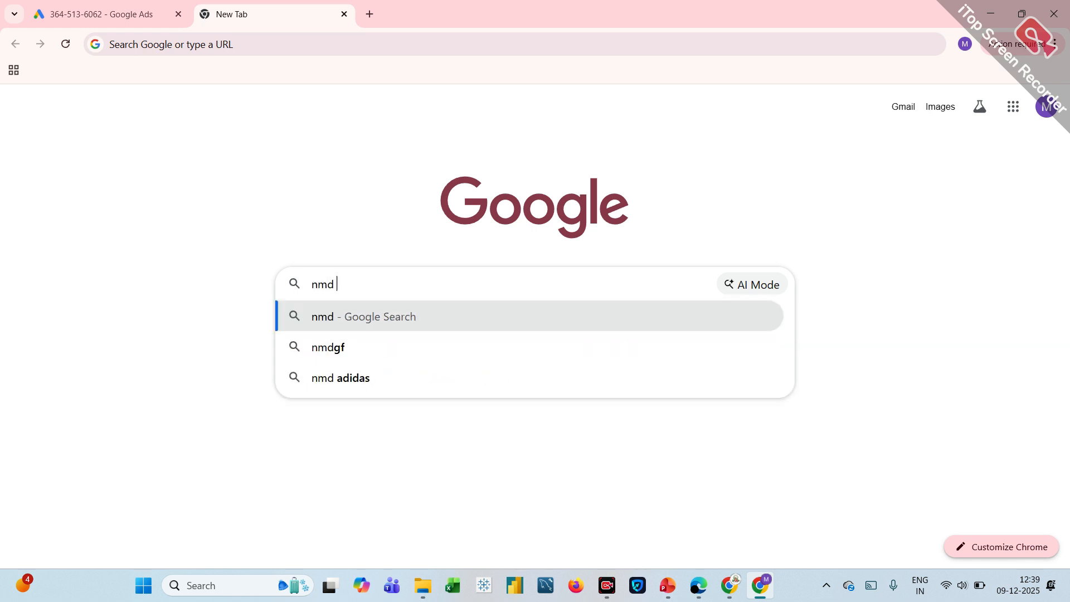
{"action": "type", "text": "info"}
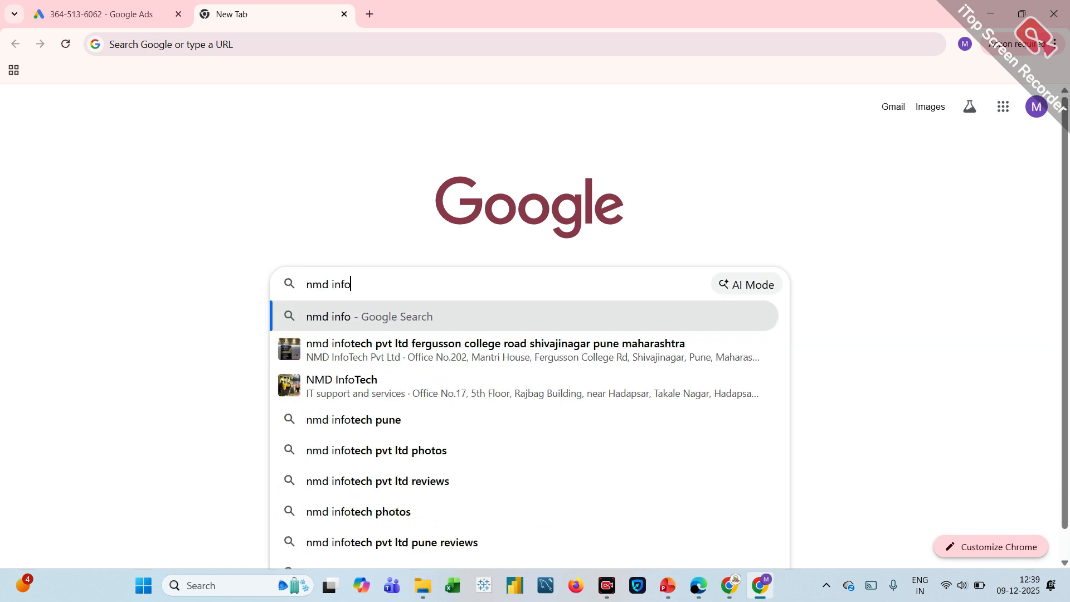
{"action": "key", "text": "Return"}
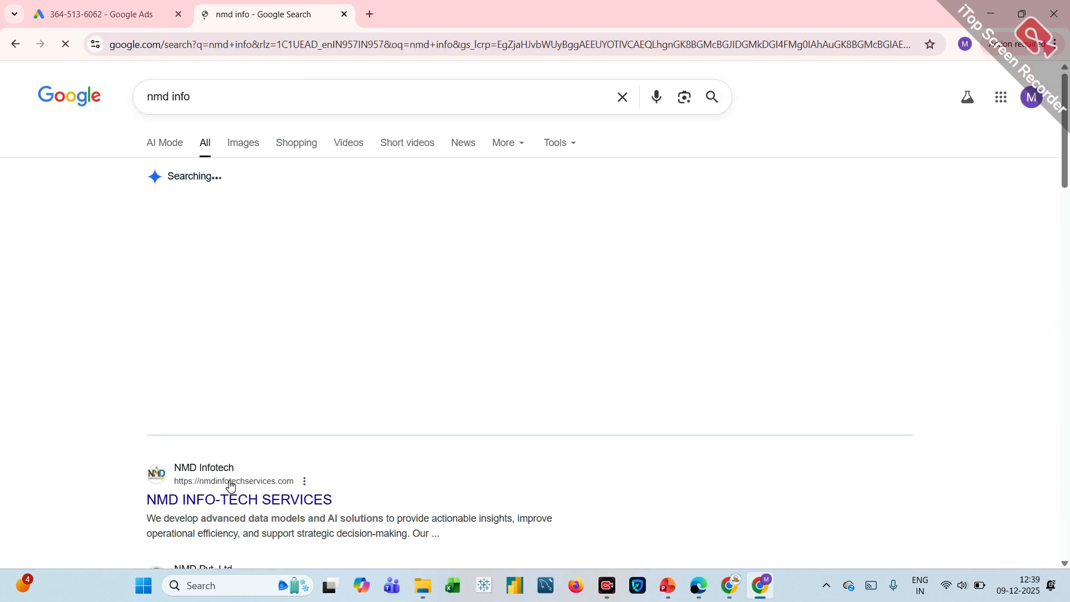
{"action": "left_click", "coordinate": [228, 499]}
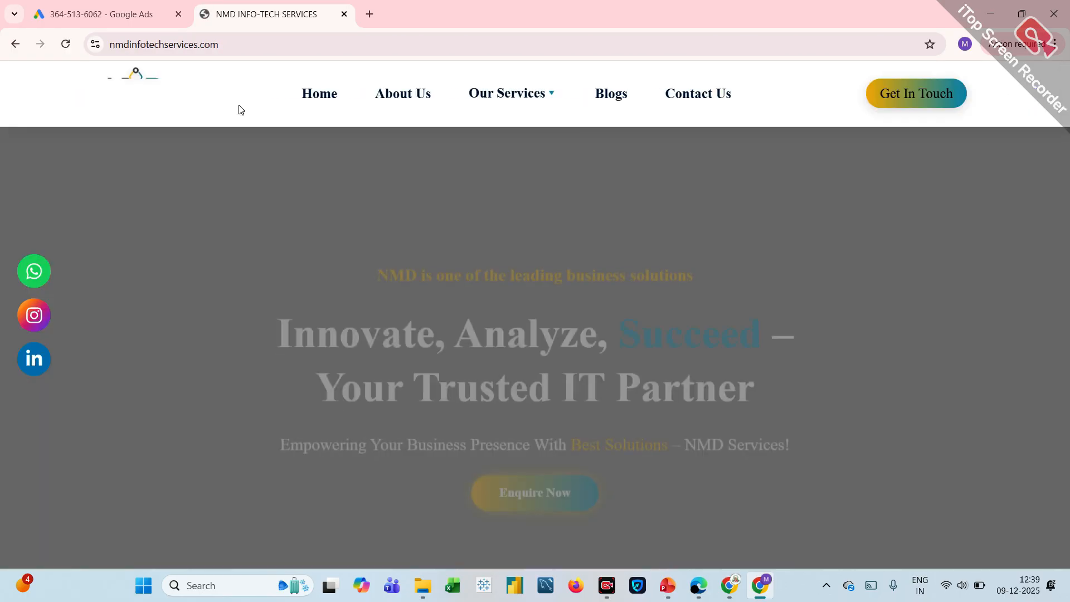
- Paste the NMD site's address into the ad's destination web page field
{"action": "key", "text": "ctrl+l"}
{"action": "key", "text": "ctrl+c"}
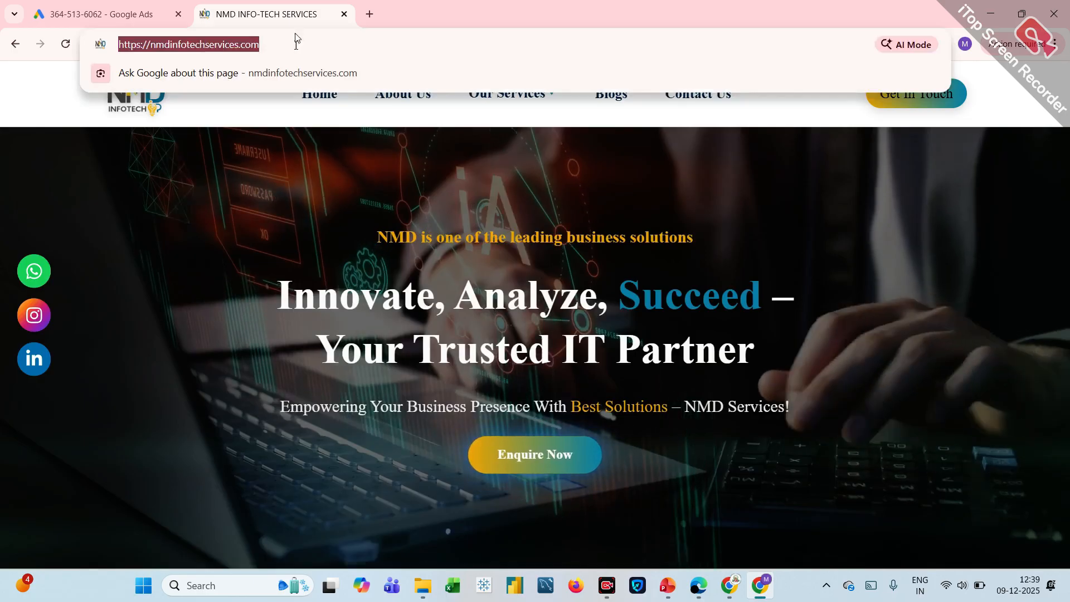
{"action": "left_click", "coordinate": [121, 8]}
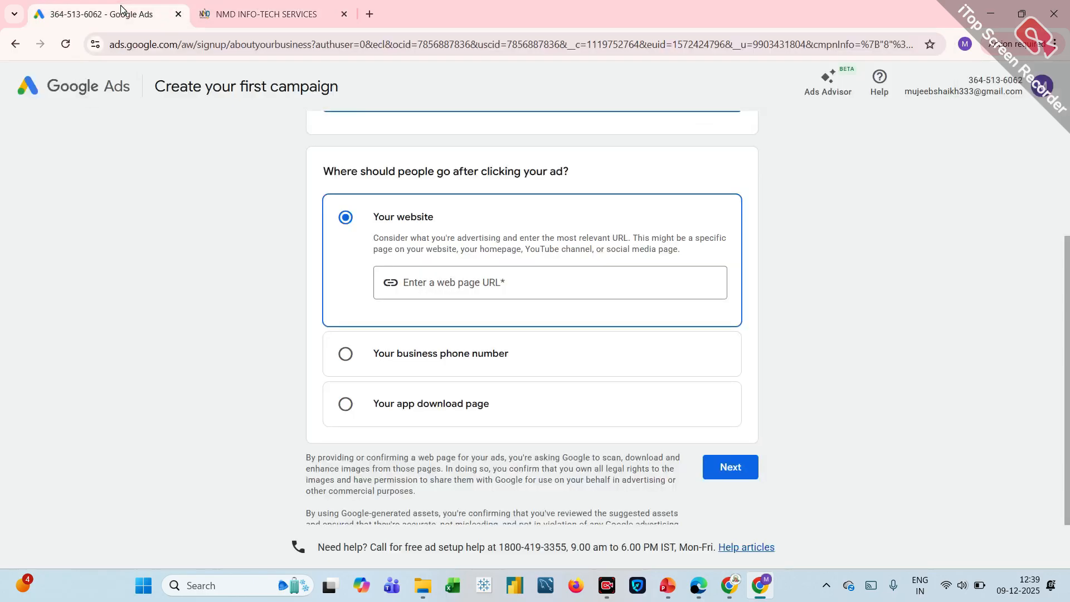
{"action": "left_click", "coordinate": [409, 293]}
{"action": "key", "text": "ctrl+v"}
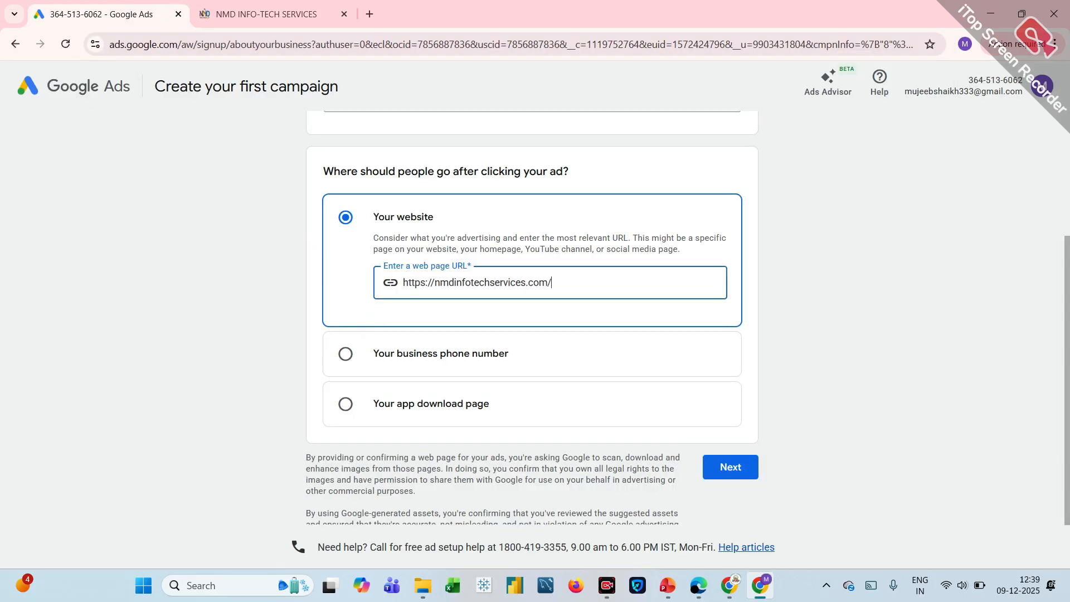
{"action": "scroll", "coordinate": [420, 282], "scroll_direction": "down", "scroll_amount": 1}
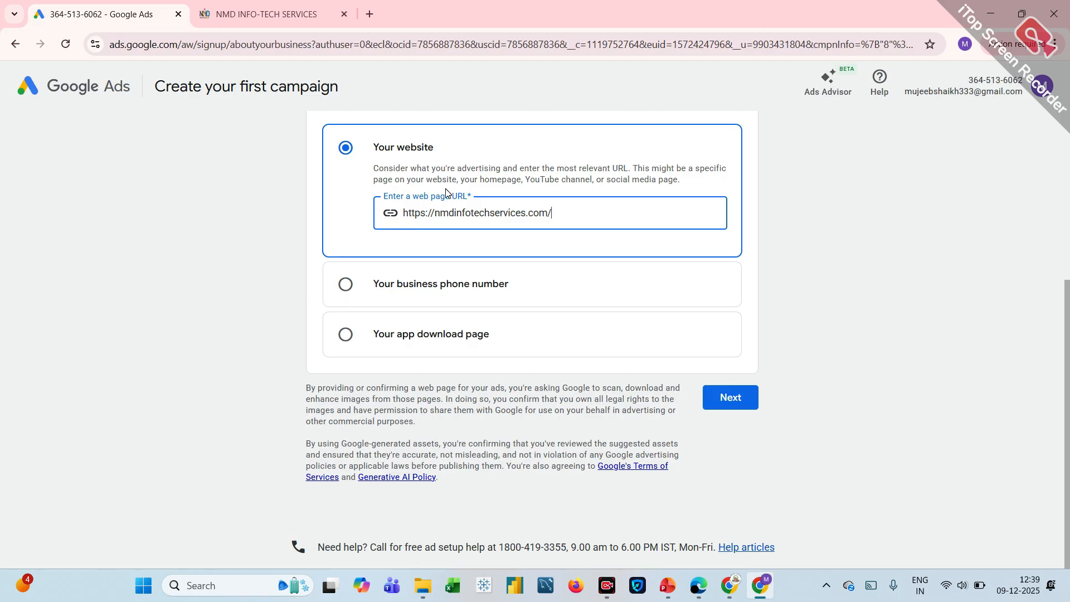
- Keep 'Your website' as the ad destination and advance to the review page
{"action": "left_click", "coordinate": [346, 285]}
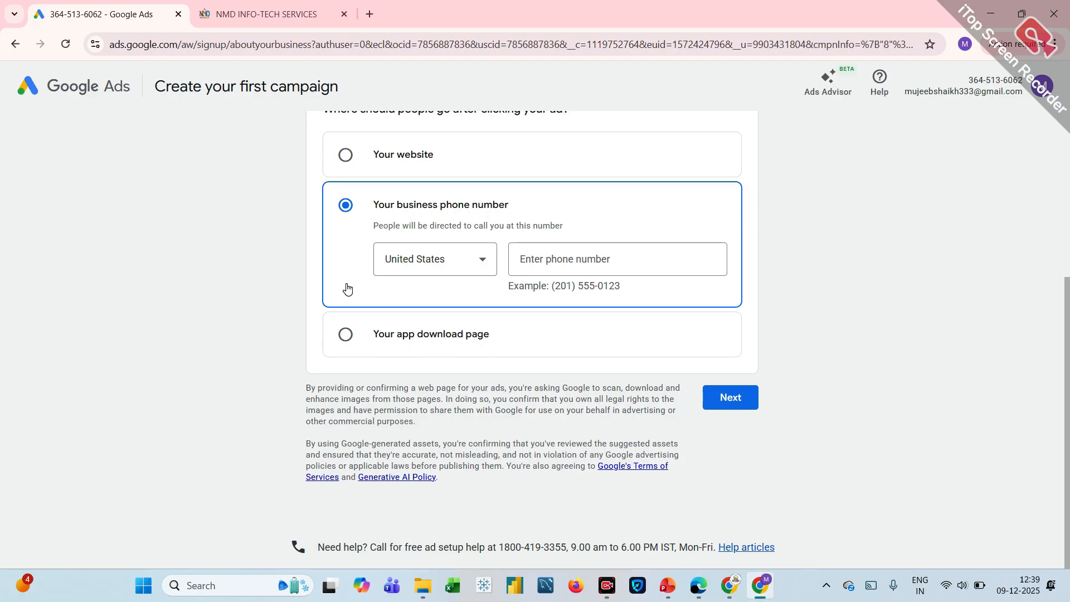
{"action": "left_click", "coordinate": [350, 154]}
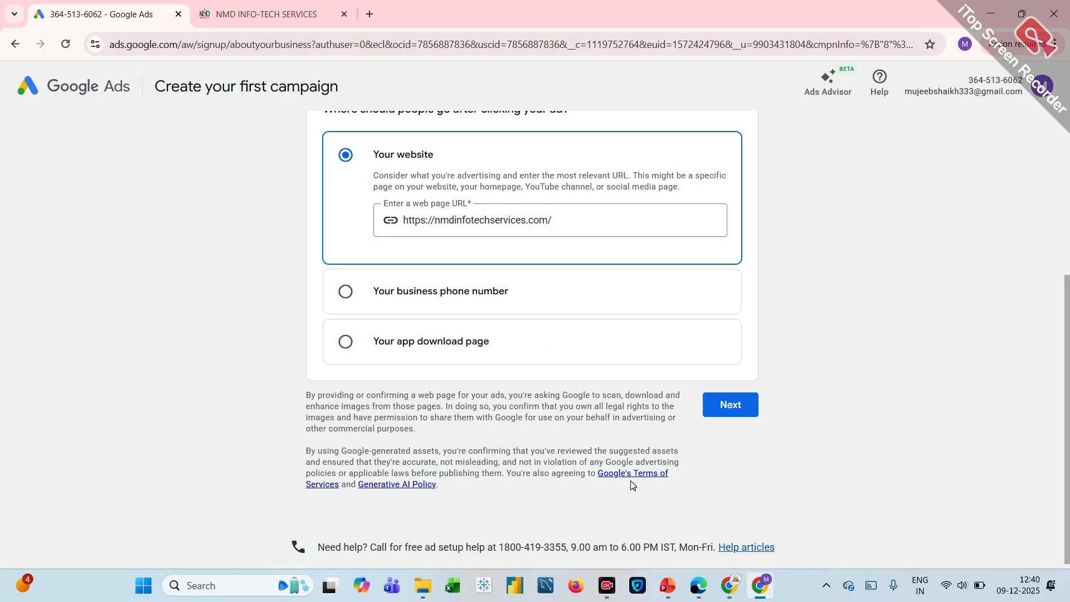
{"action": "scroll", "coordinate": [797, 441], "scroll_direction": "down", "scroll_amount": 1}
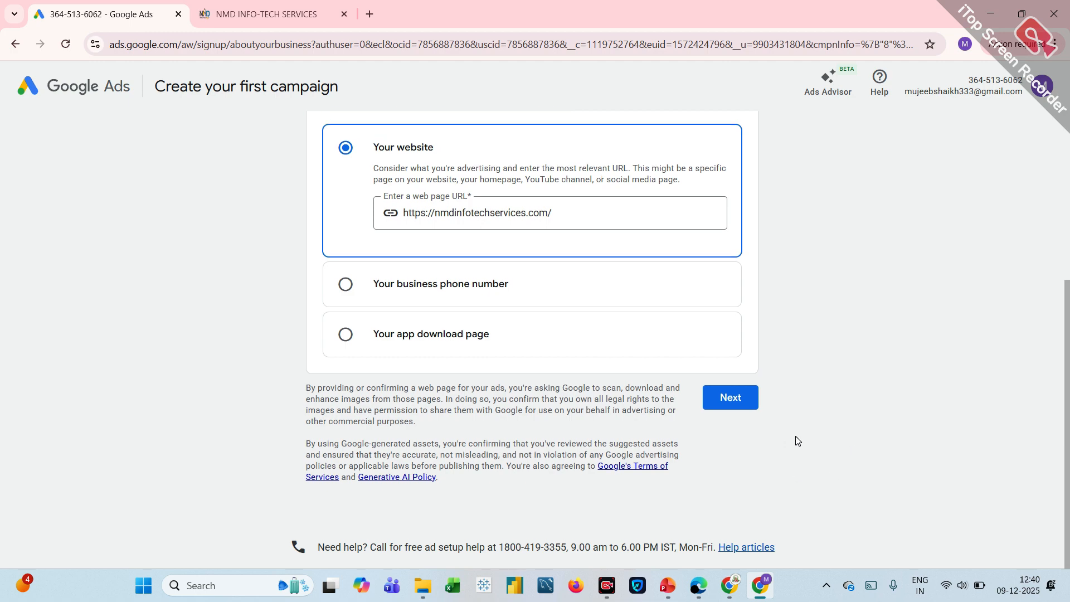
{"action": "scroll", "coordinate": [797, 441], "scroll_direction": "up", "scroll_amount": 4}
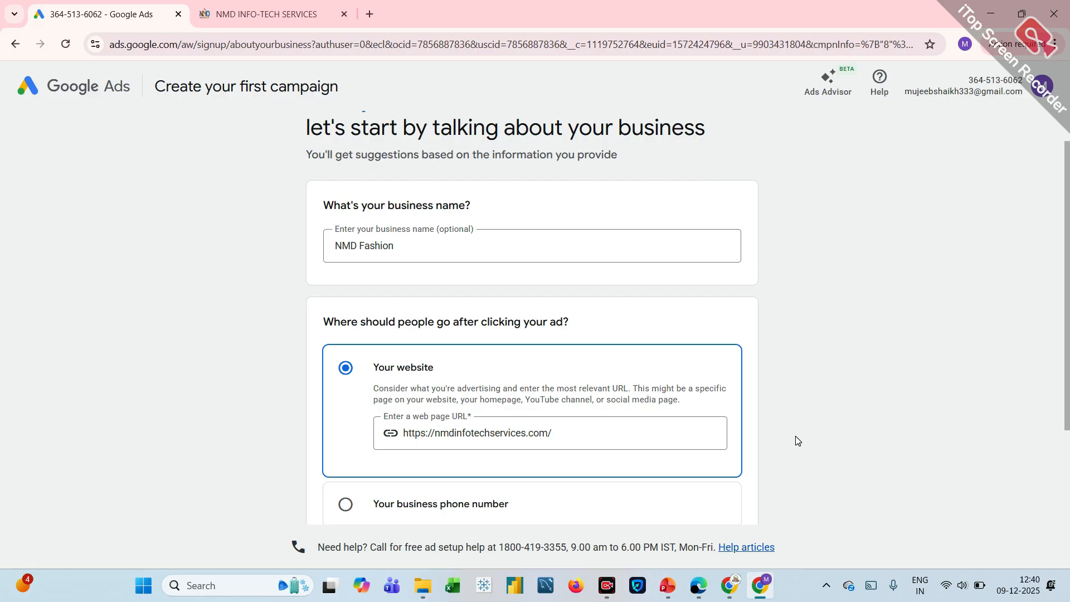
{"action": "scroll", "coordinate": [794, 436], "scroll_direction": "down", "scroll_amount": 4}
{"action": "left_click", "coordinate": [739, 400]}
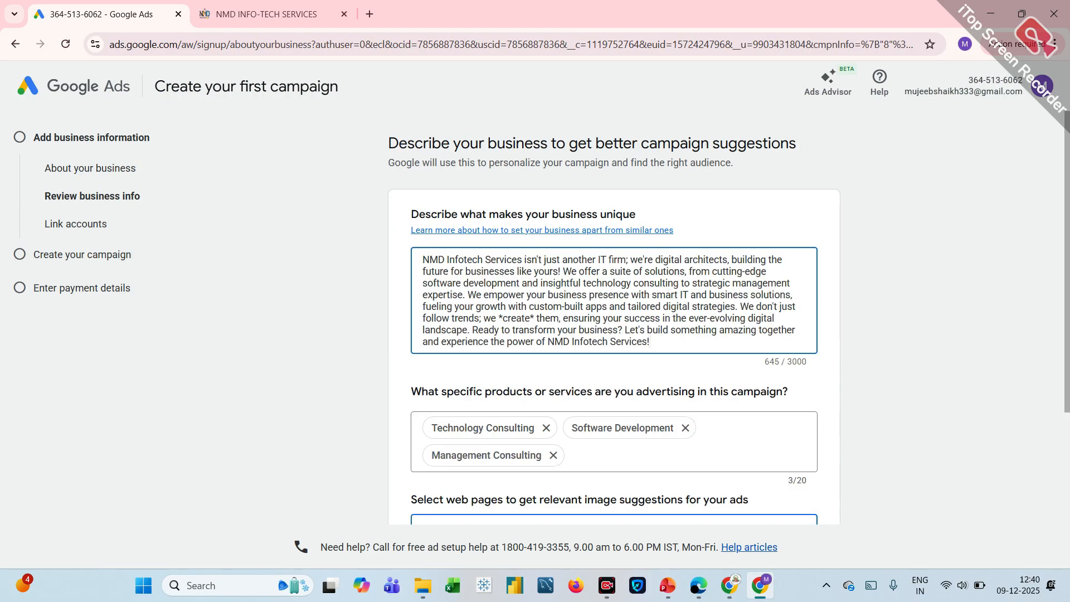
- Remove the Management Consulting, Technology Consulting and Software Development products
{"action": "scroll", "coordinate": [756, 440], "scroll_direction": "down", "scroll_amount": 4}
{"action": "scroll", "coordinate": [741, 398], "scroll_direction": "up", "scroll_amount": 4}
{"action": "left_click", "coordinate": [553, 455]}
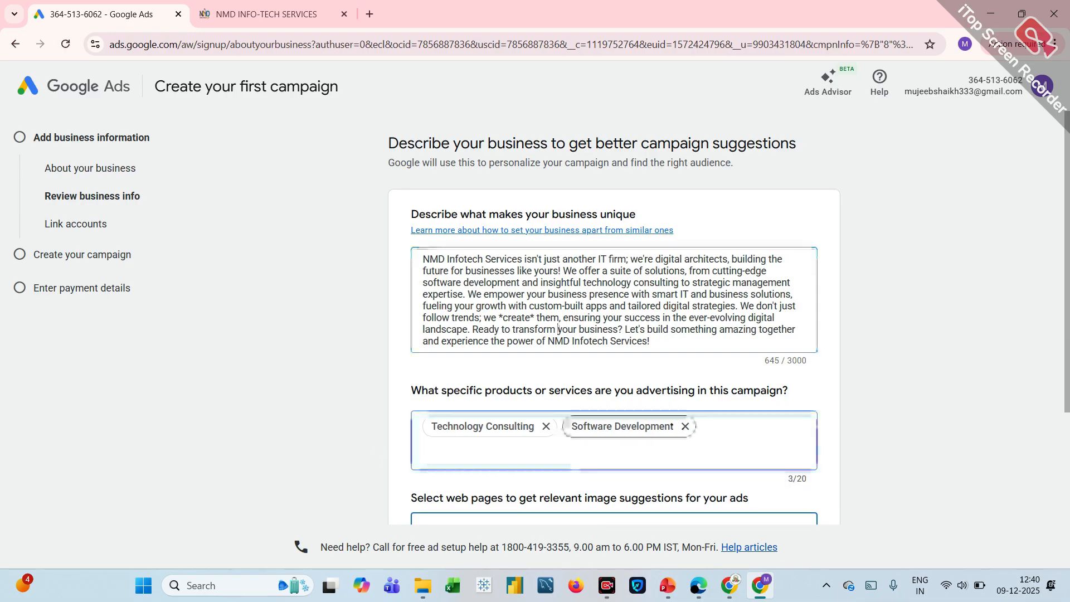
{"action": "left_click", "coordinate": [546, 426]}
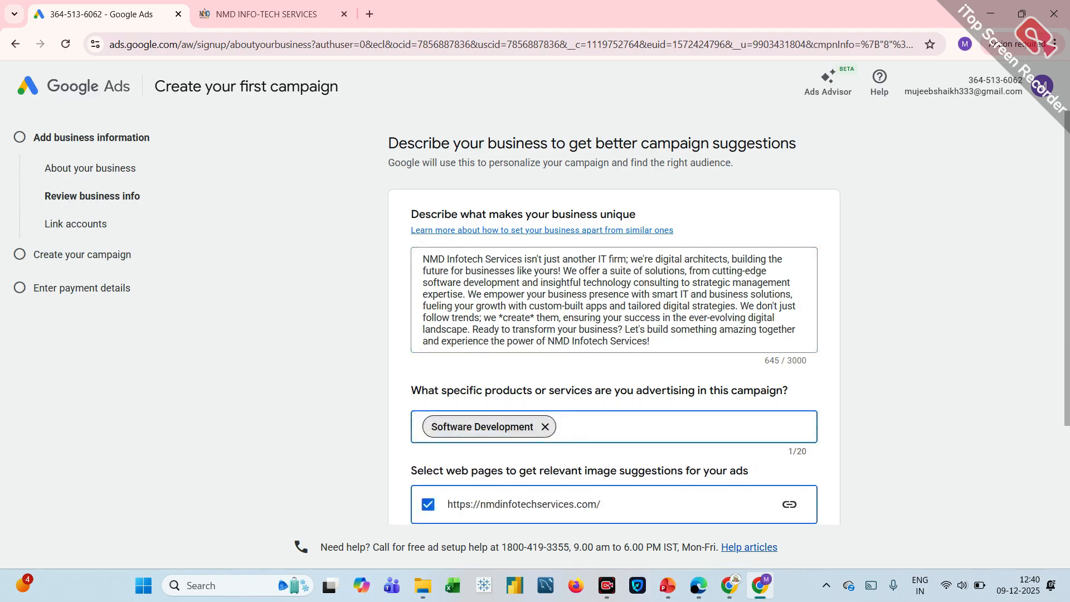
{"action": "left_click", "coordinate": [545, 426]}
- Select the business description and submit the business info
{"action": "scroll", "coordinate": [557, 429], "scroll_direction": "down", "scroll_amount": 4}
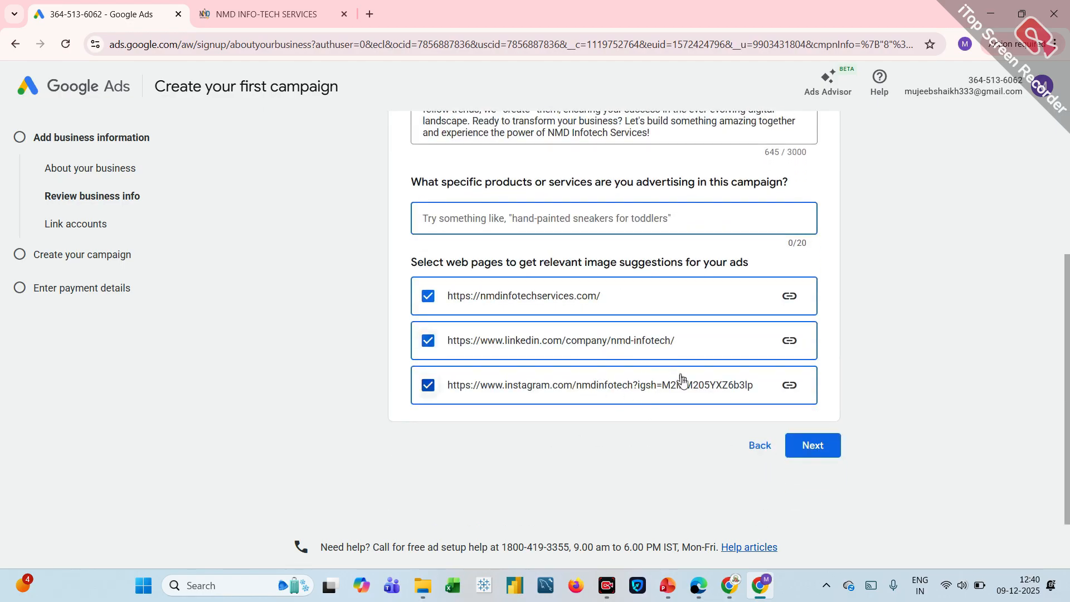
{"action": "scroll", "coordinate": [741, 330], "scroll_direction": "up", "scroll_amount": 1}
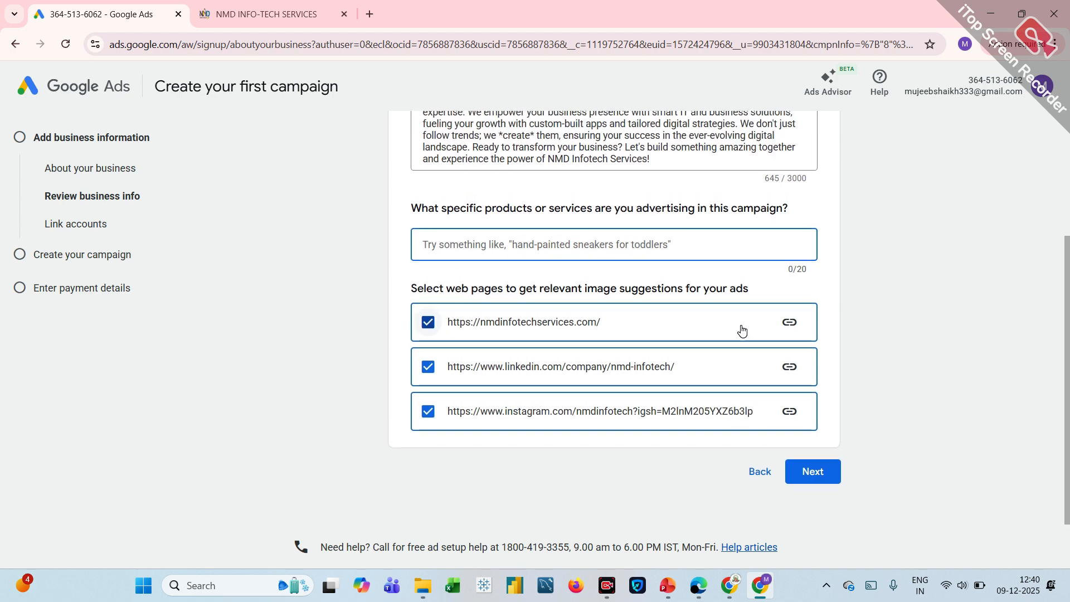
{"action": "scroll", "coordinate": [742, 330], "scroll_direction": "up", "scroll_amount": 3}
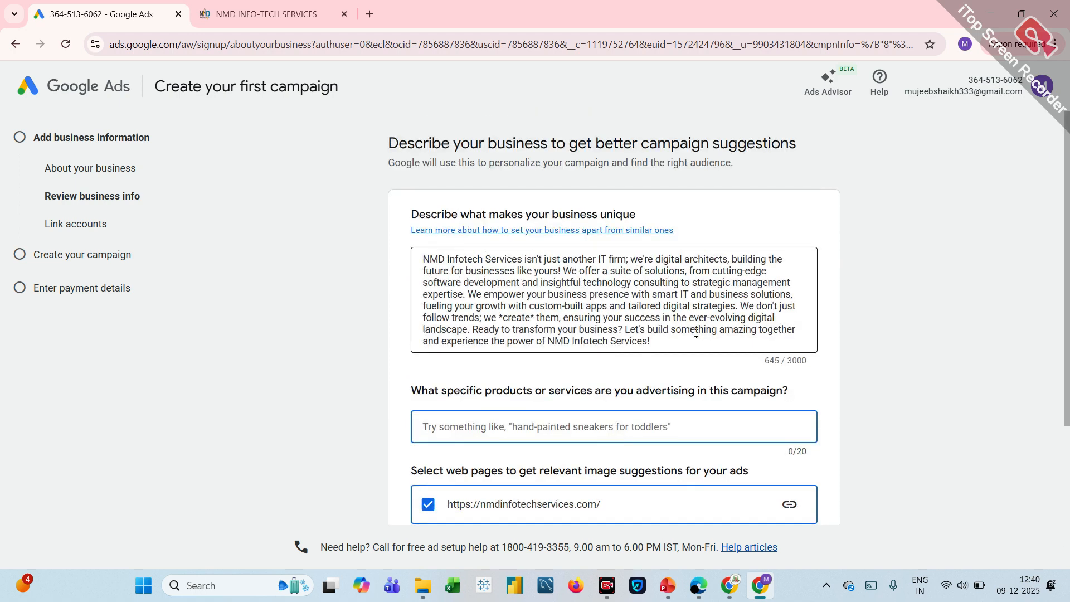
{"action": "triple_click", "coordinate": [741, 330]}
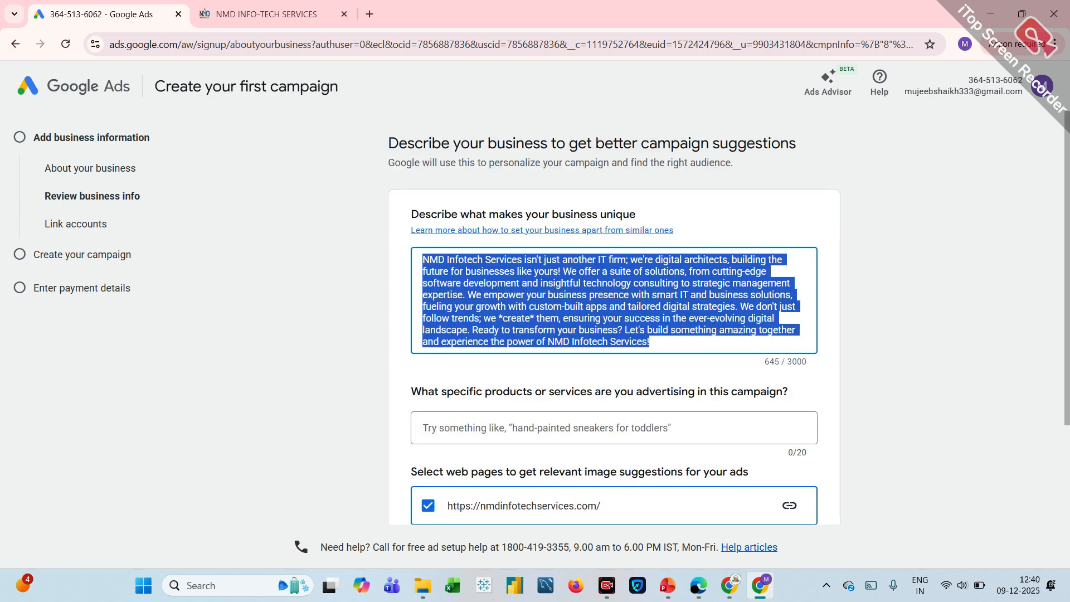
{"action": "scroll", "coordinate": [742, 330], "scroll_direction": "down", "scroll_amount": 4}
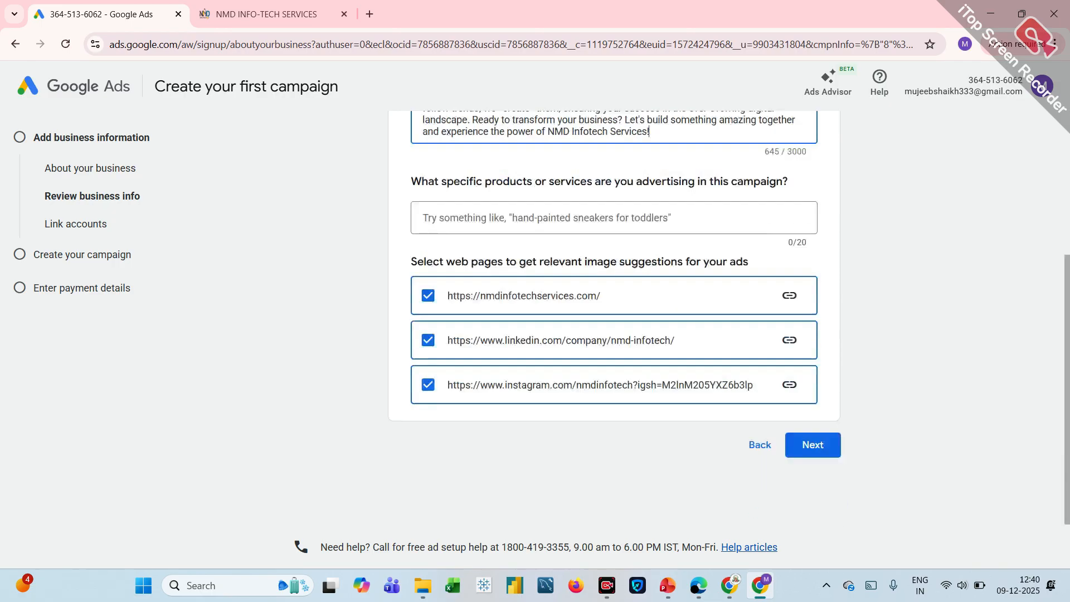
{"action": "left_click", "coordinate": [804, 451]}
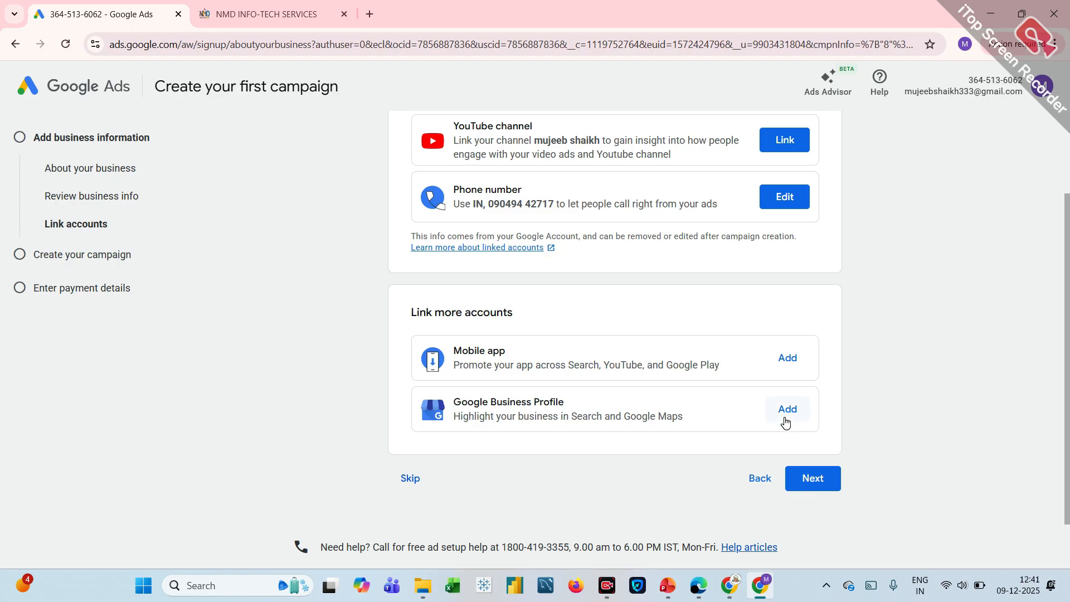
- Continue past the Link accounts step without linking anything
{"action": "left_click", "coordinate": [823, 486]}
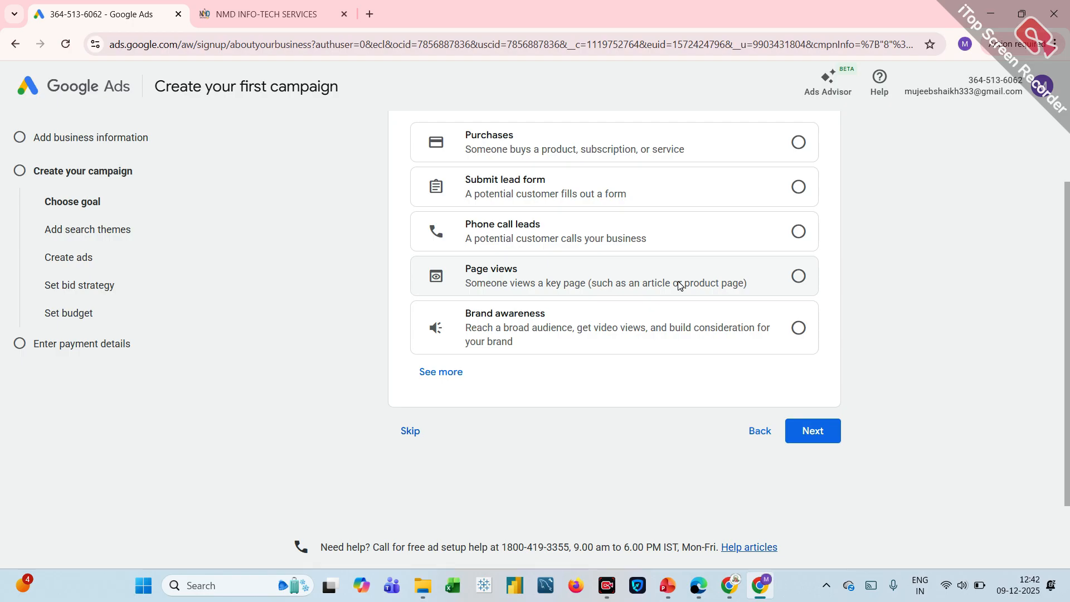
- Choose Phone call leads as the goal, keeping the prefilled India phone number
{"action": "left_click", "coordinate": [798, 230]}
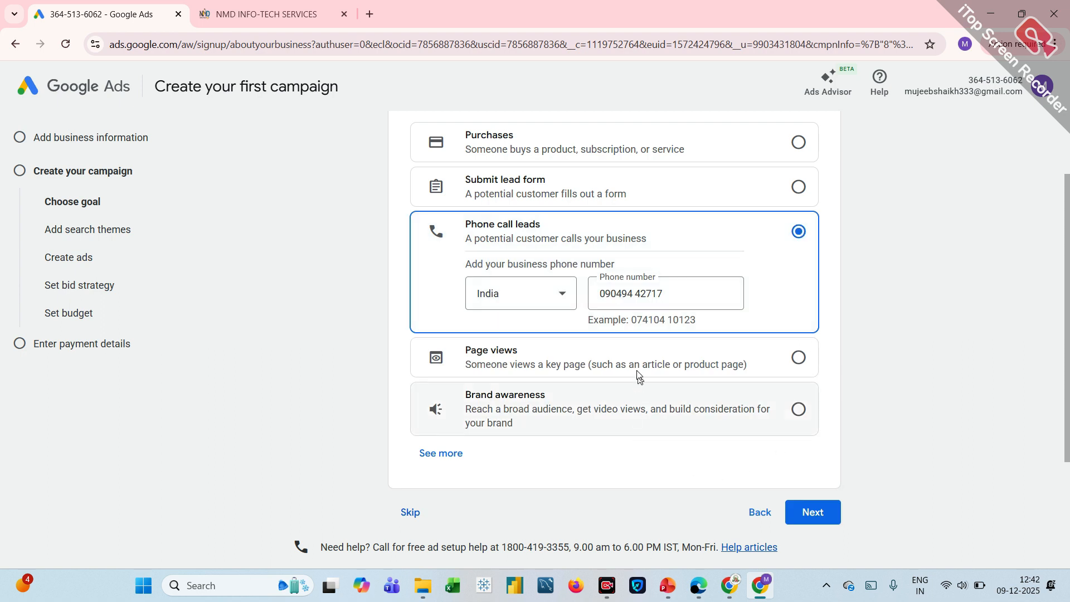
{"action": "scroll", "coordinate": [761, 444], "scroll_direction": "down", "scroll_amount": 3}
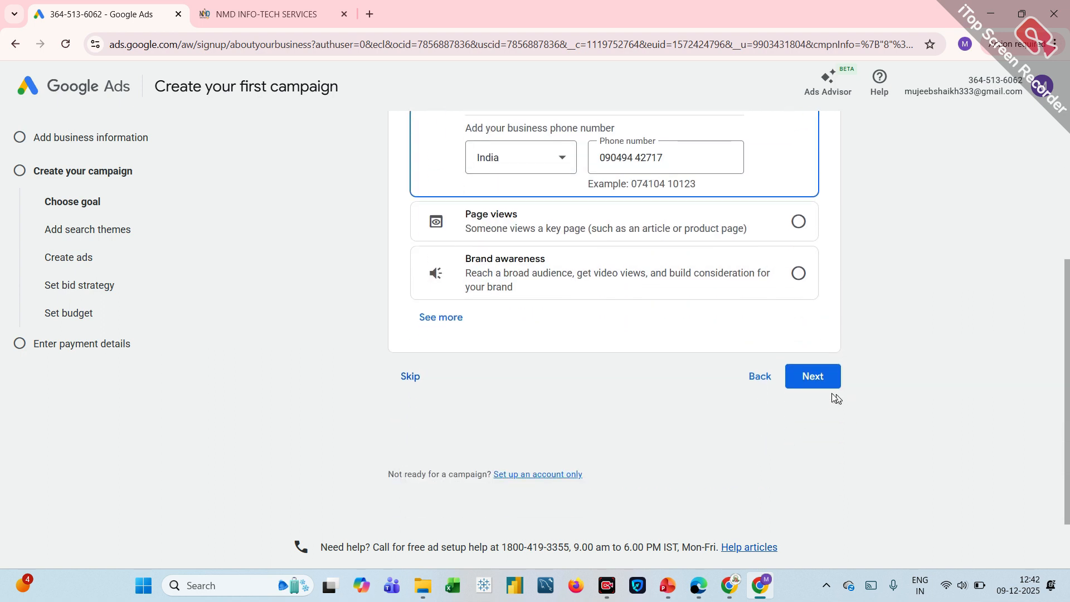
{"action": "scroll", "coordinate": [709, 414], "scroll_direction": "up", "scroll_amount": 4}
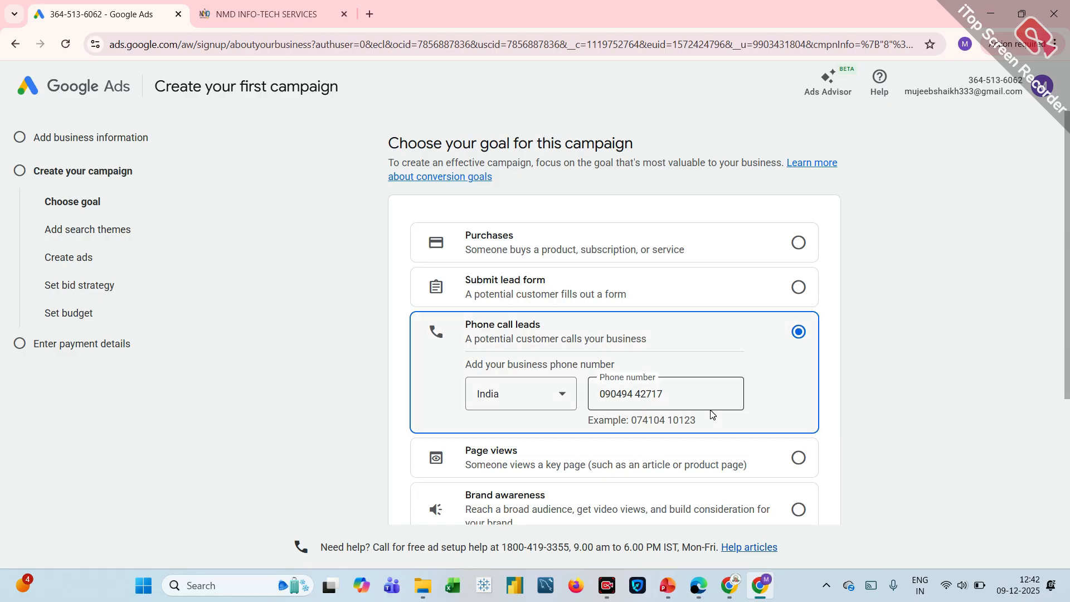
{"action": "scroll", "coordinate": [710, 414], "scroll_direction": "down", "scroll_amount": 4}
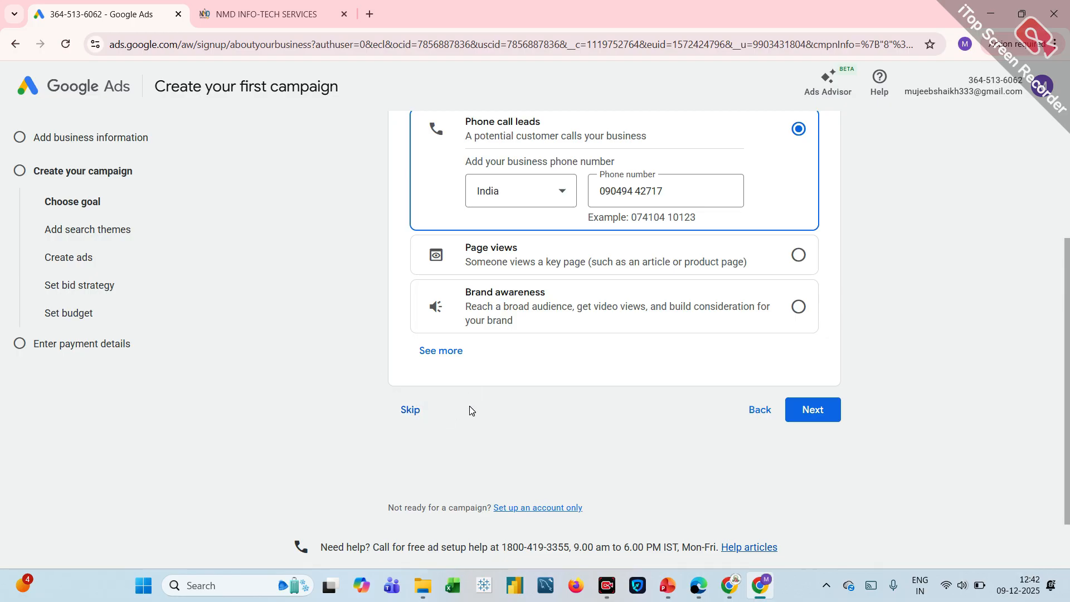
- Skip both the goal and campaign type steps, triggering the leave-campaign prompt
{"action": "left_click", "coordinate": [413, 411]}
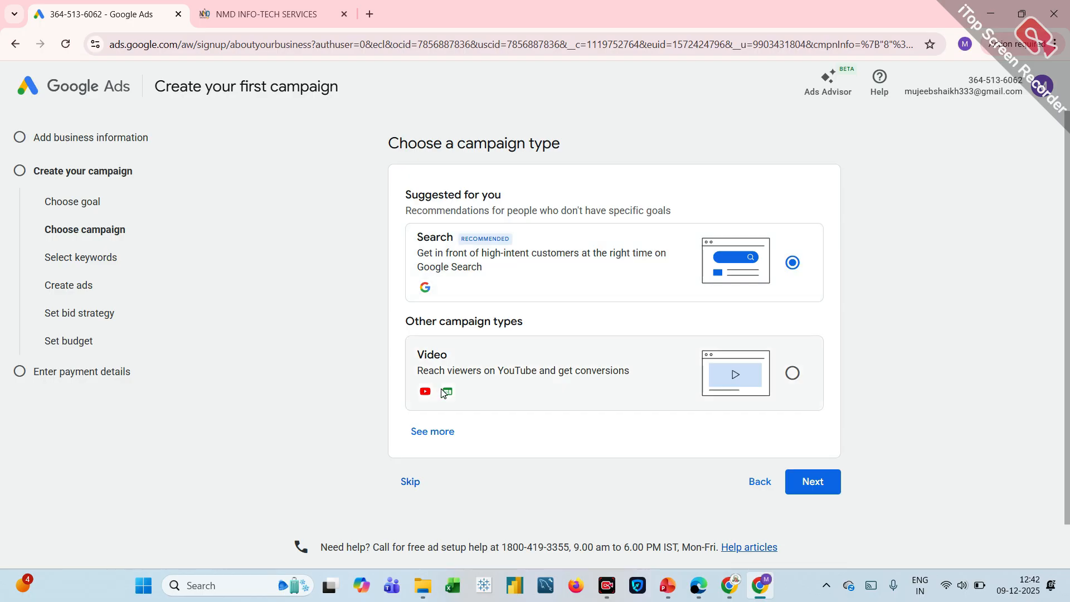
{"action": "left_click", "coordinate": [413, 482]}
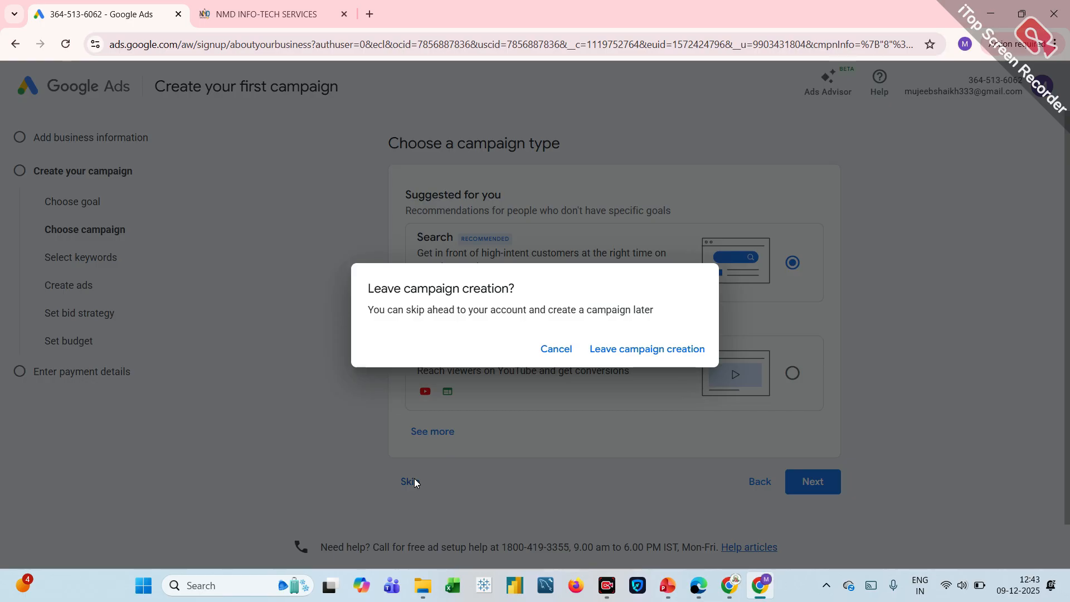
- Skip campaign creation and keep India, India Time (GMT+05:30) and Indian Rupee as account settings
{"action": "left_click", "coordinate": [650, 348]}
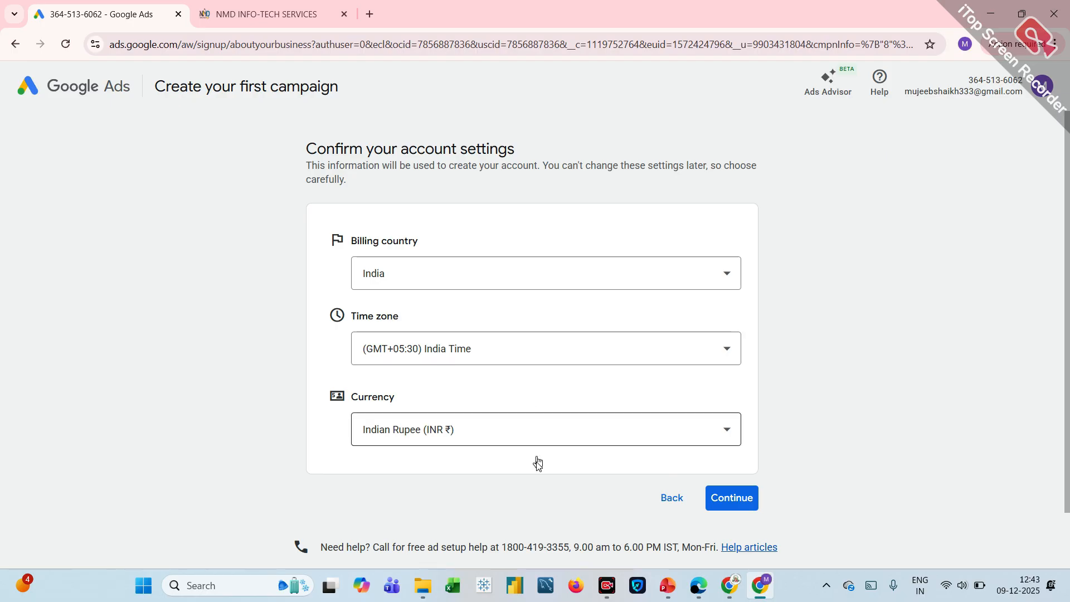
{"action": "left_click", "coordinate": [738, 503]}
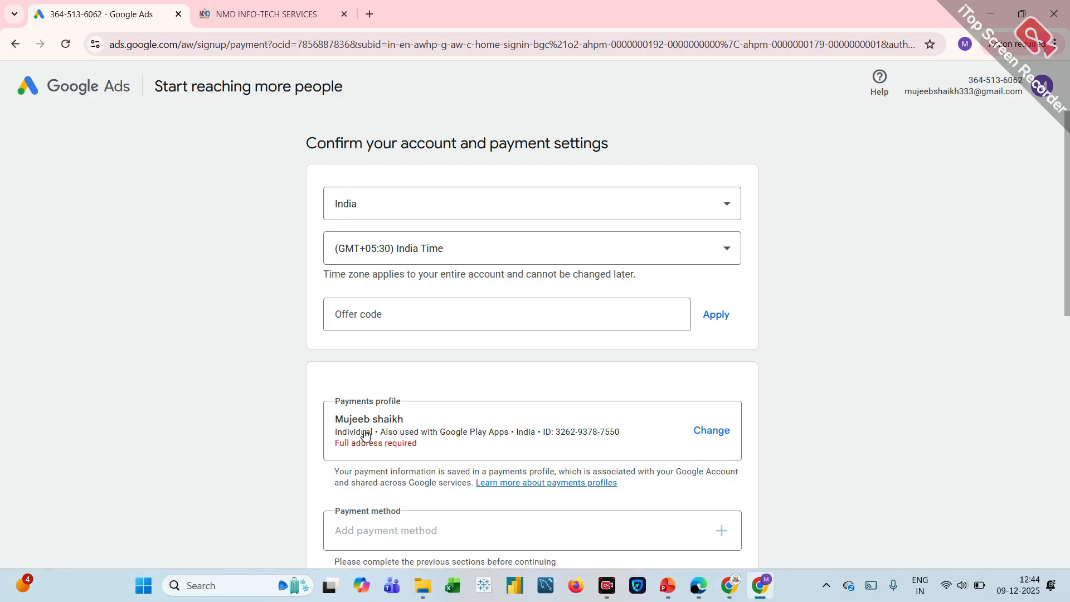
{"action": "left_click", "coordinate": [412, 217]}
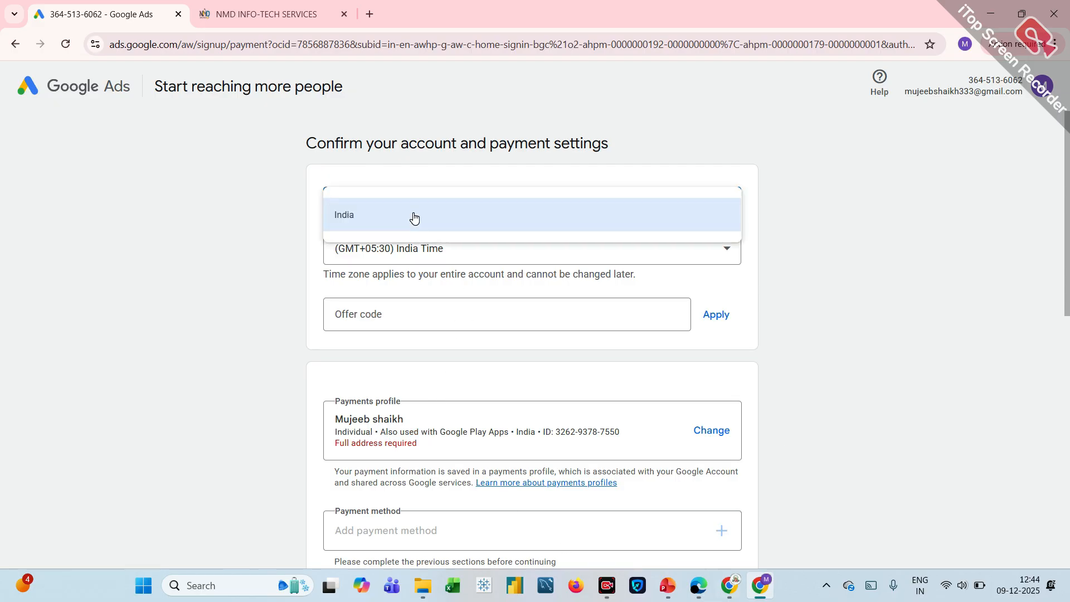
{"action": "left_click", "coordinate": [403, 228]}
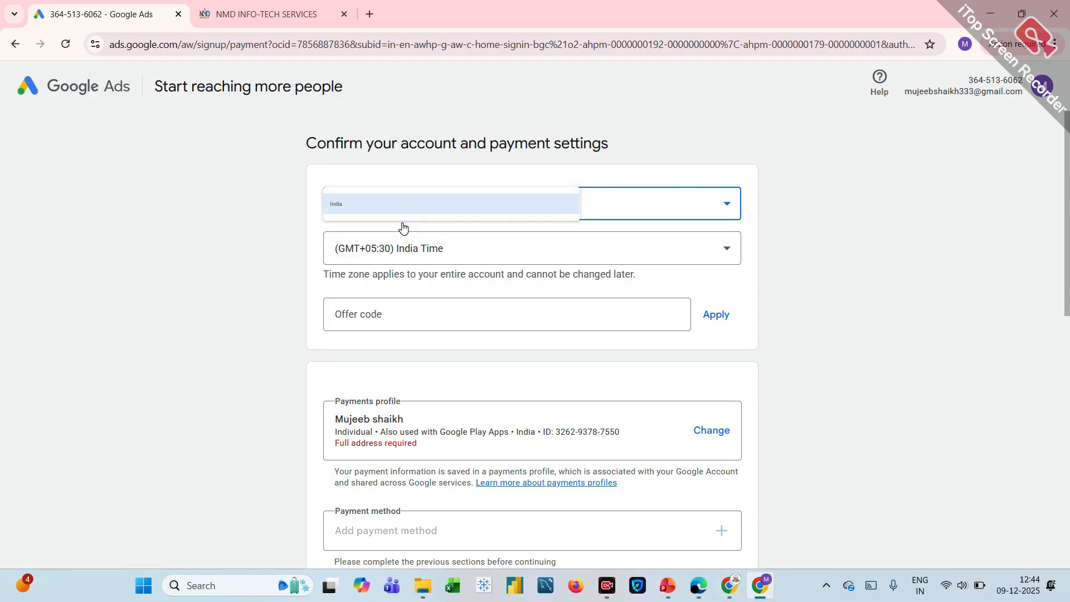
{"action": "left_click", "coordinate": [394, 328]}
{"action": "scroll", "coordinate": [574, 341], "scroll_direction": "down", "scroll_amount": 2}
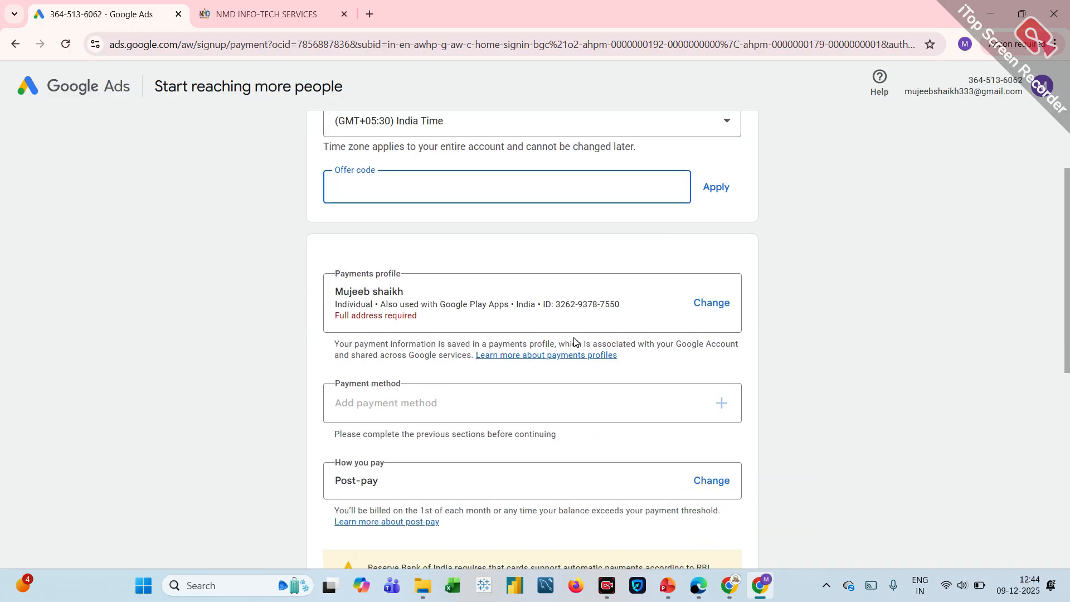
{"action": "scroll", "coordinate": [575, 341], "scroll_direction": "down", "scroll_amount": 1}
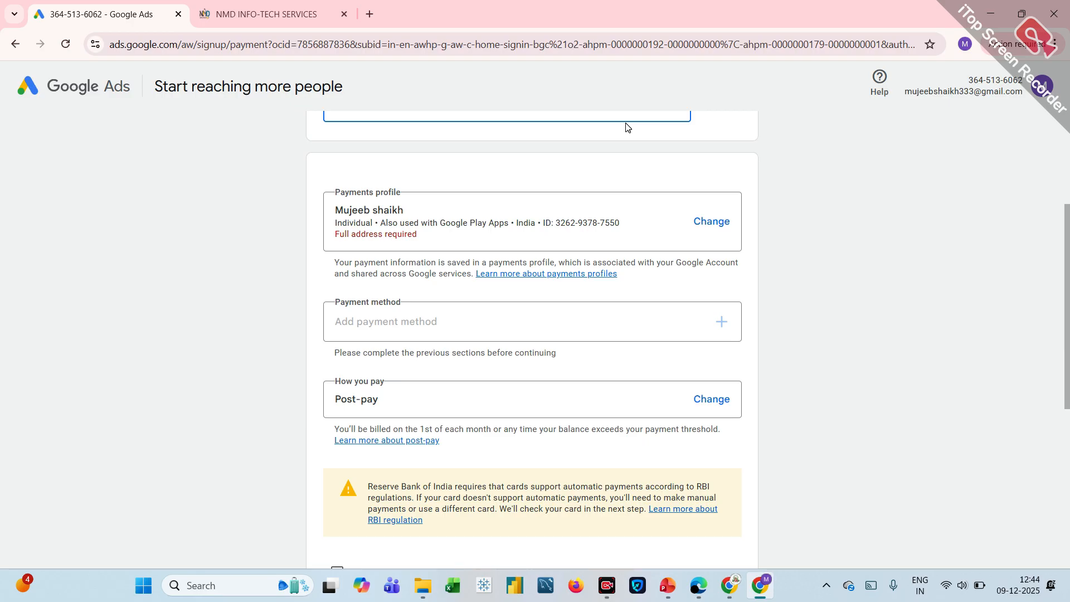
{"action": "left_click", "coordinate": [462, 326]}
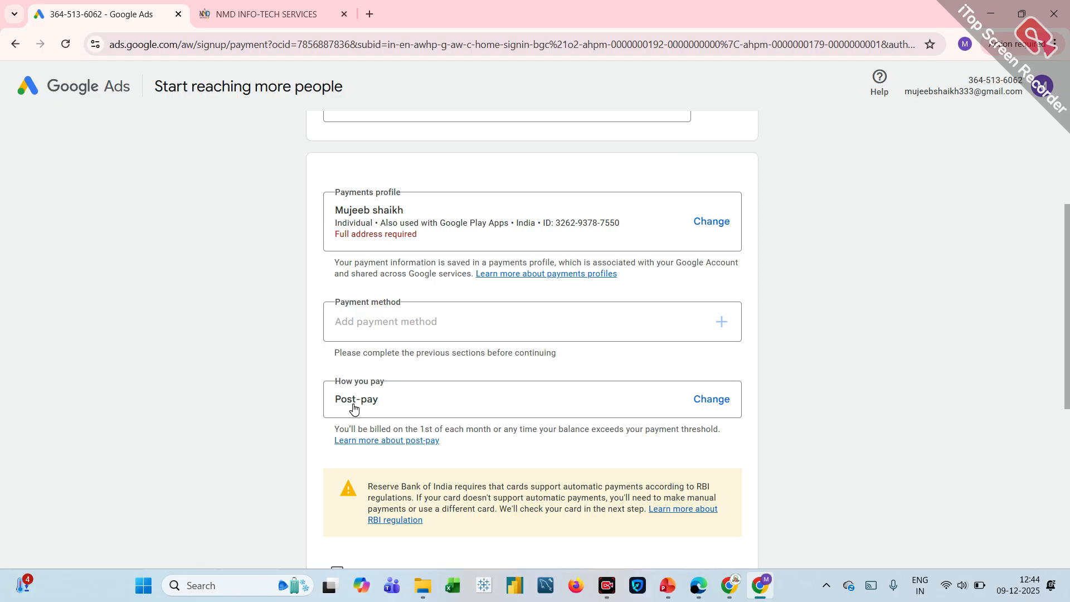
- Change How you pay from Post-pay to Prepay with a ₹500 prepay amount
{"action": "left_click", "coordinate": [699, 403]}
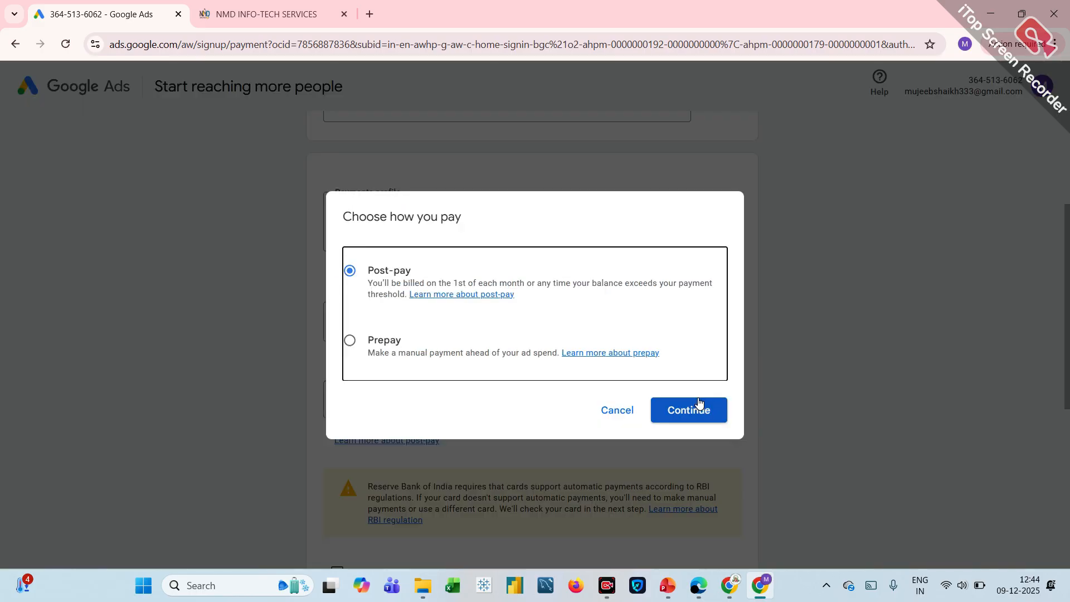
{"action": "left_click", "coordinate": [349, 340]}
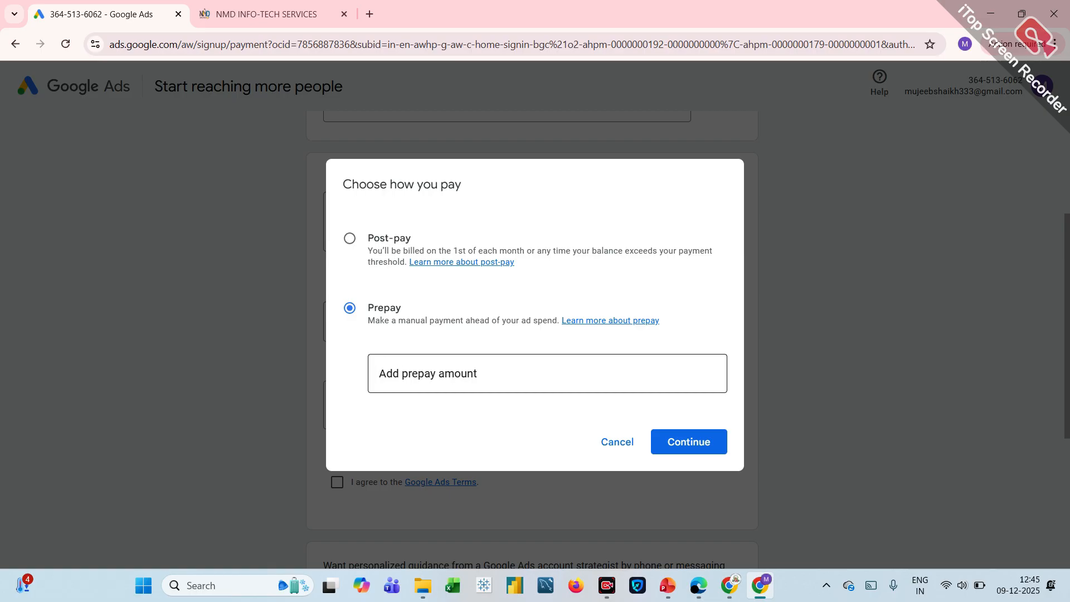
{"action": "left_click", "coordinate": [382, 359]}
{"action": "type", "text": "5"}
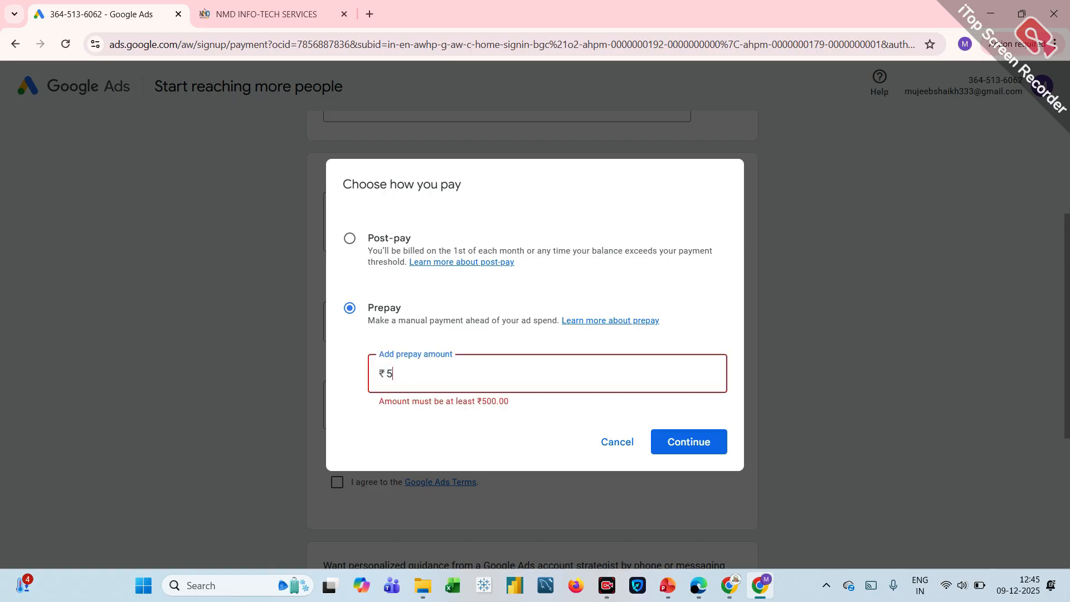
{"action": "type", "text": "00"}
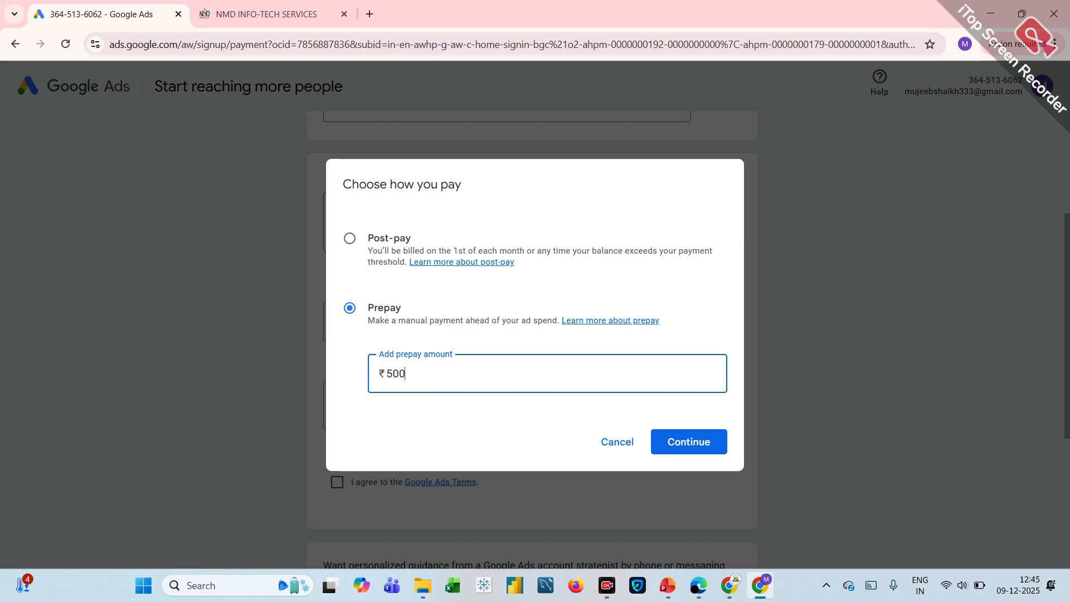
{"action": "left_click", "coordinate": [678, 444]}
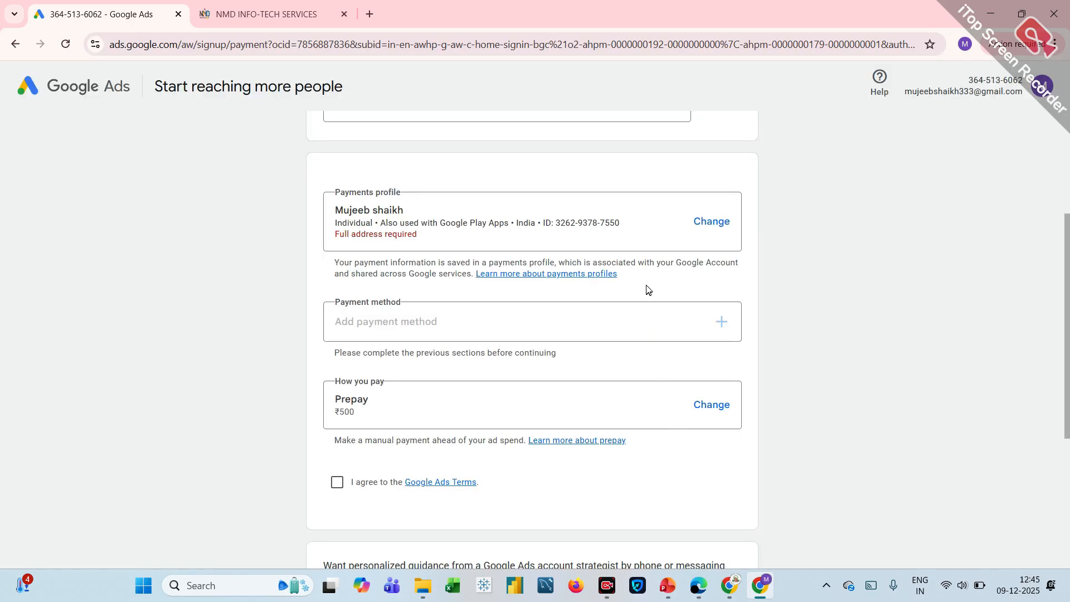
{"action": "scroll", "coordinate": [646, 298], "scroll_direction": "up", "scroll_amount": 1}
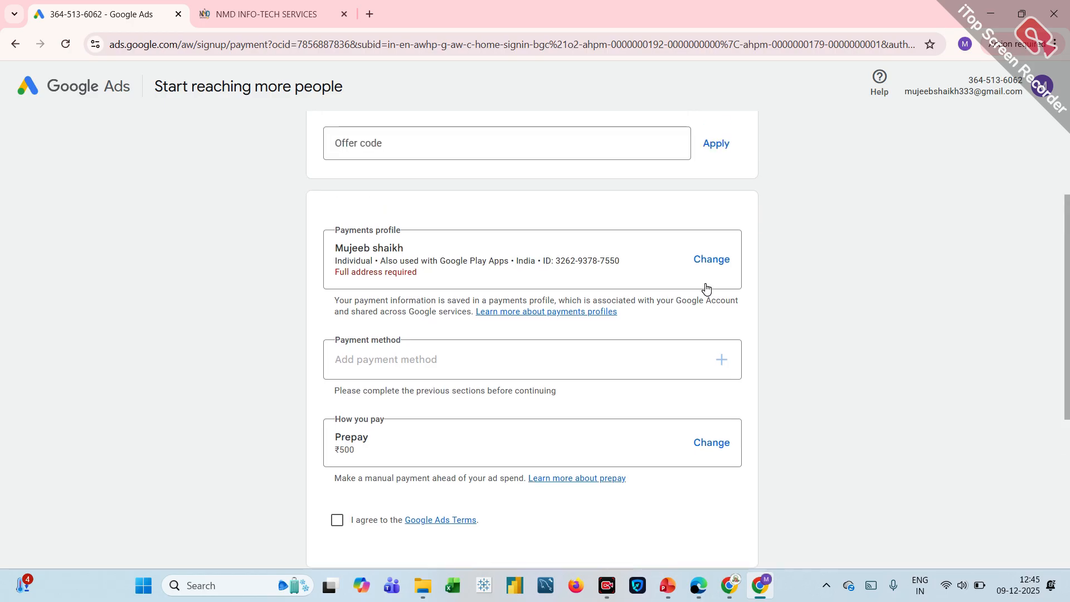
- Edit the payments profile with a street address, apartment, city and pin code, and save it
{"action": "left_click", "coordinate": [709, 259]}
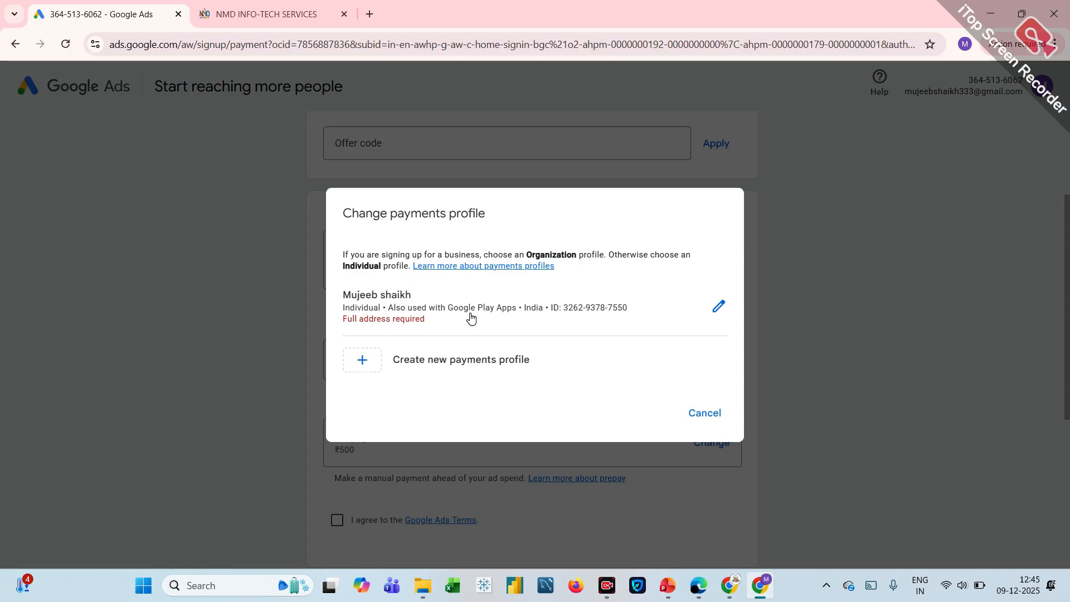
{"action": "left_click", "coordinate": [719, 308]}
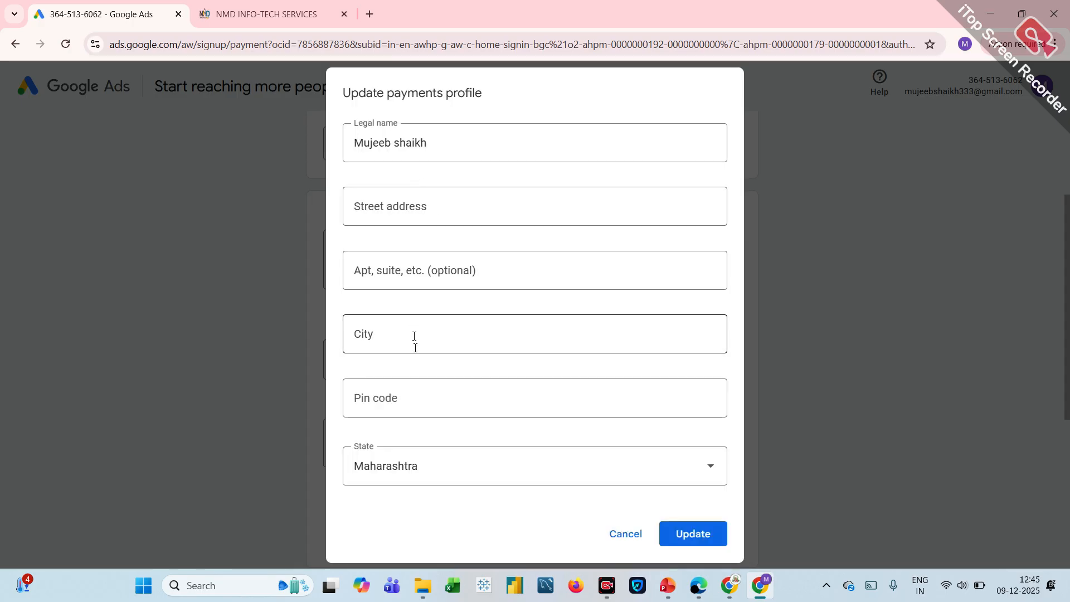
{"action": "left_click", "coordinate": [535, 206]}
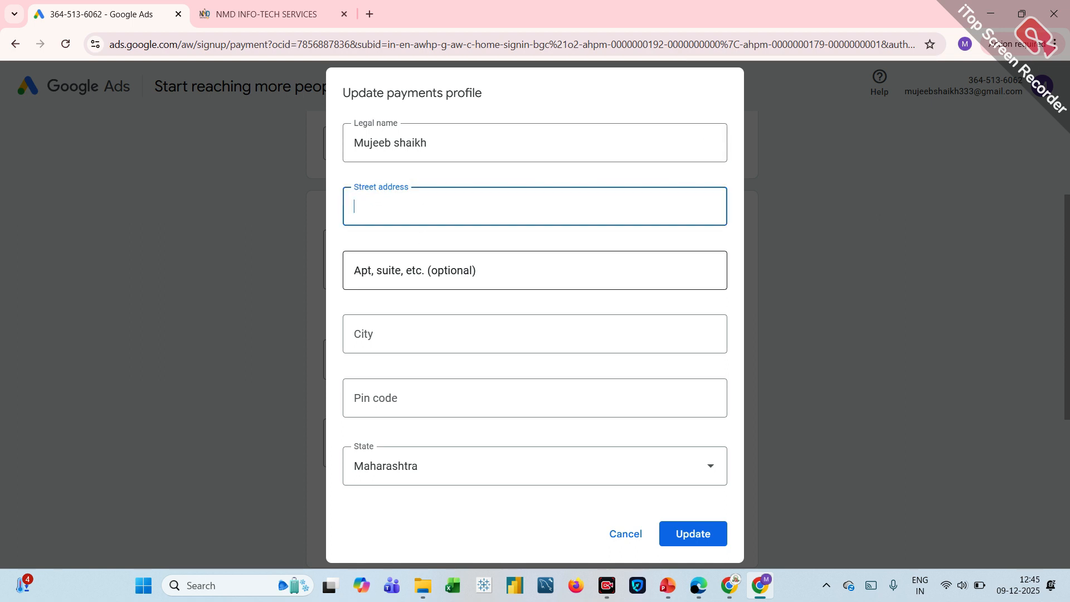
{"action": "type", "text": "pune"}
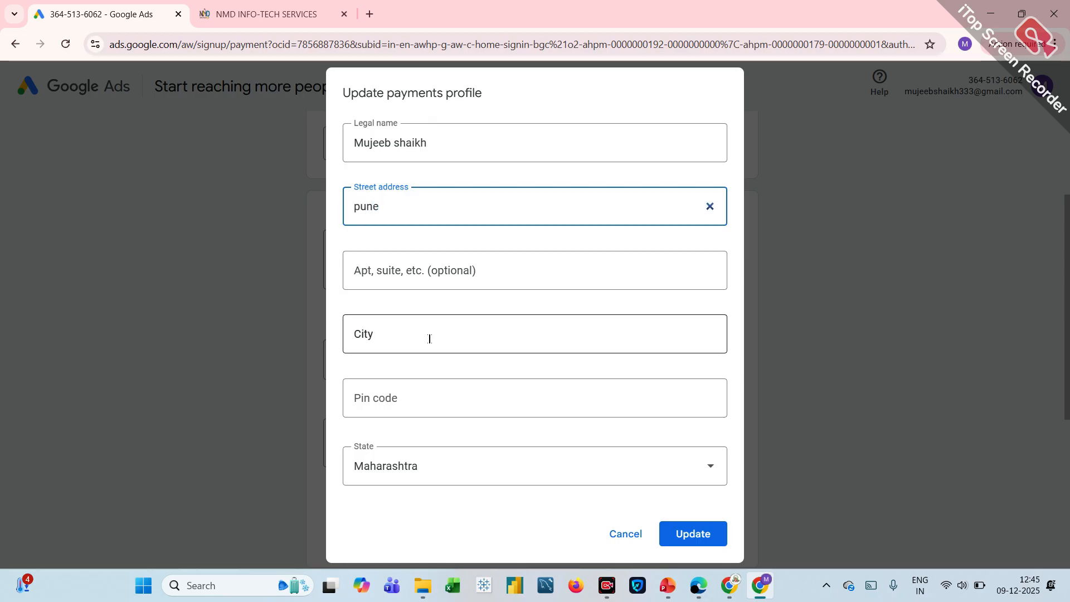
{"action": "left_click", "coordinate": [399, 272]}
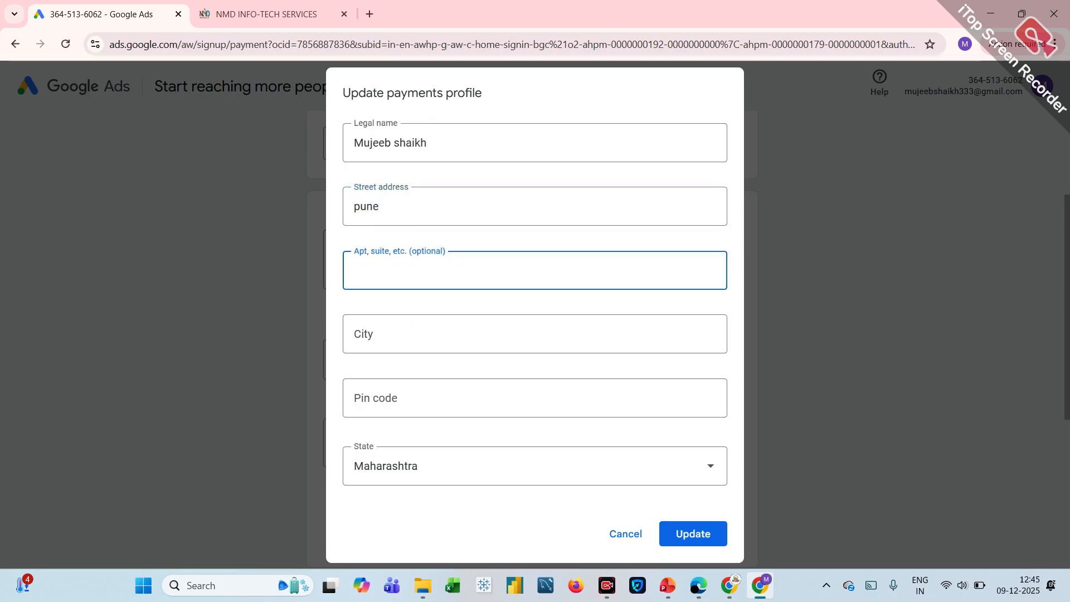
{"action": "type", "text": "pune"}
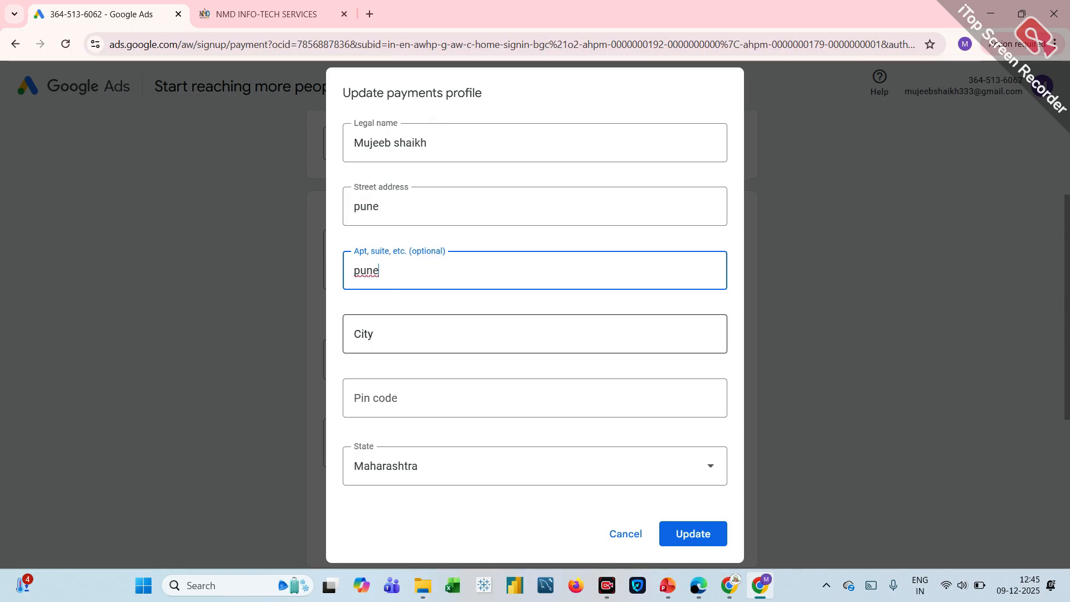
{"action": "left_click", "coordinate": [399, 334]}
{"action": "type", "text": "pune"}
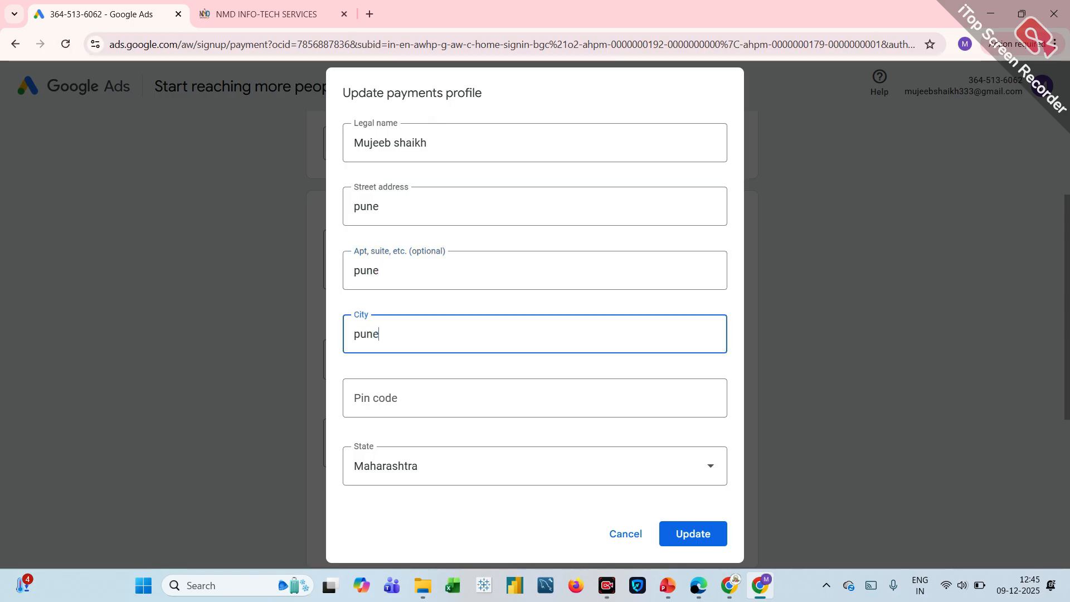
{"action": "left_click", "coordinate": [385, 399]}
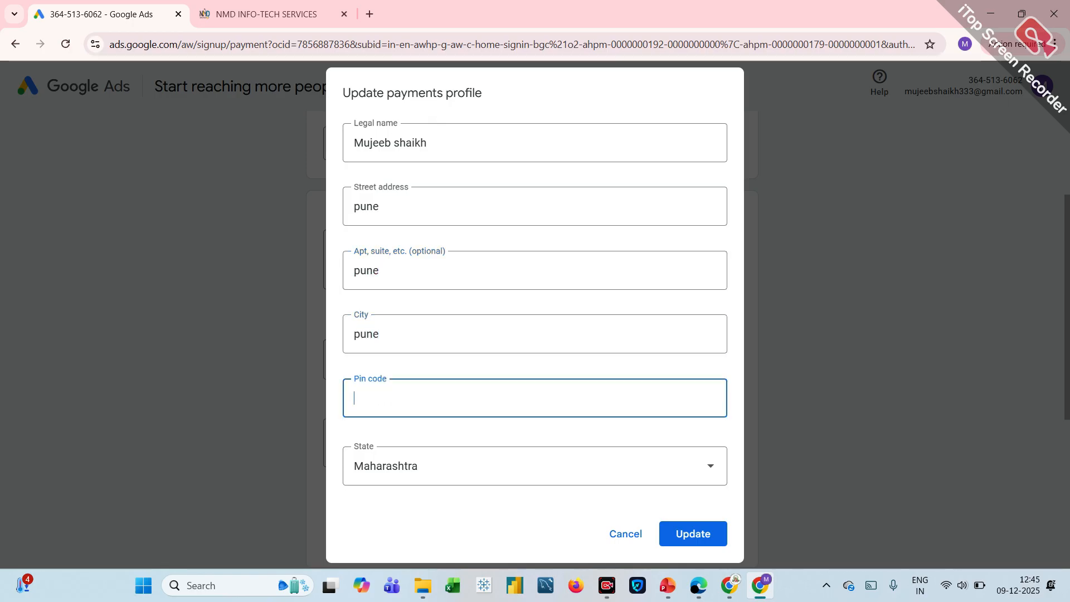
{"action": "type", "text": "411"}
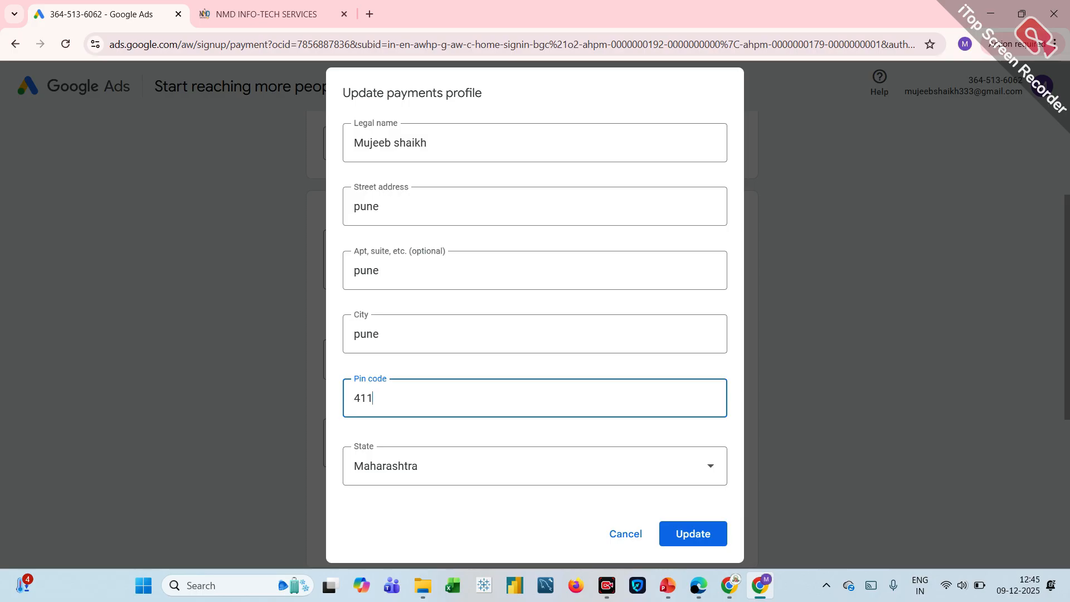
{"action": "type", "text": "003"}
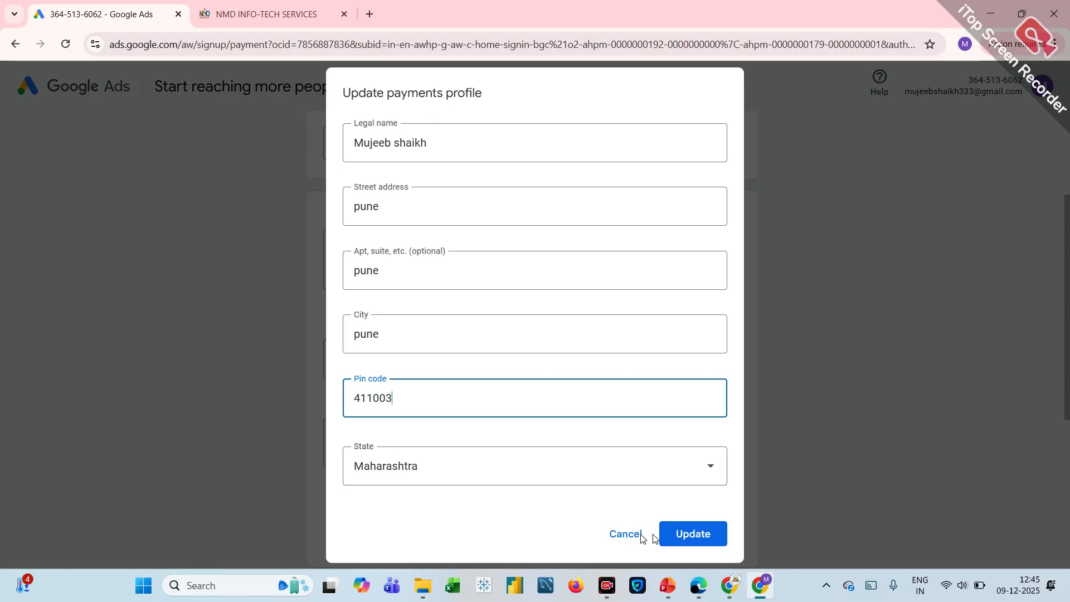
{"action": "left_click", "coordinate": [697, 534]}
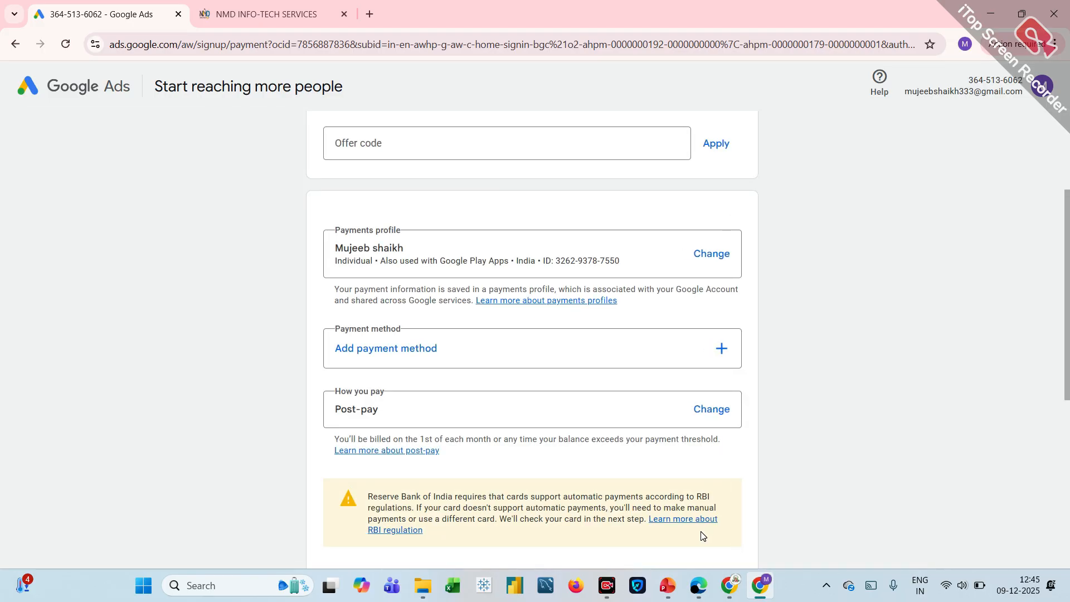
- Add a new credit card, entering its card number, expiry date and security code
{"action": "left_click", "coordinate": [440, 363]}
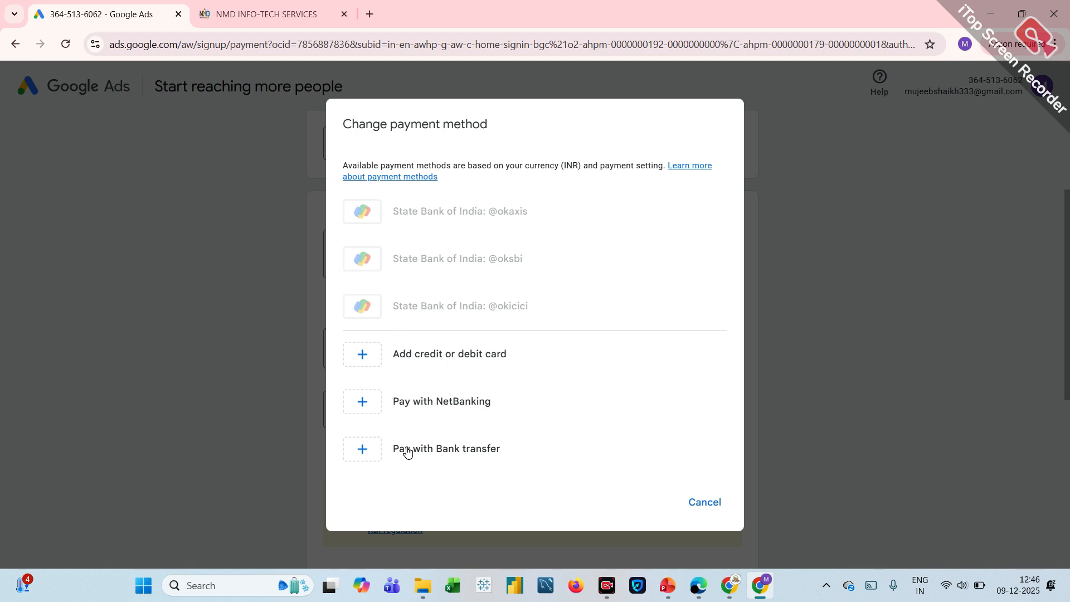
{"action": "left_click", "coordinate": [405, 369]}
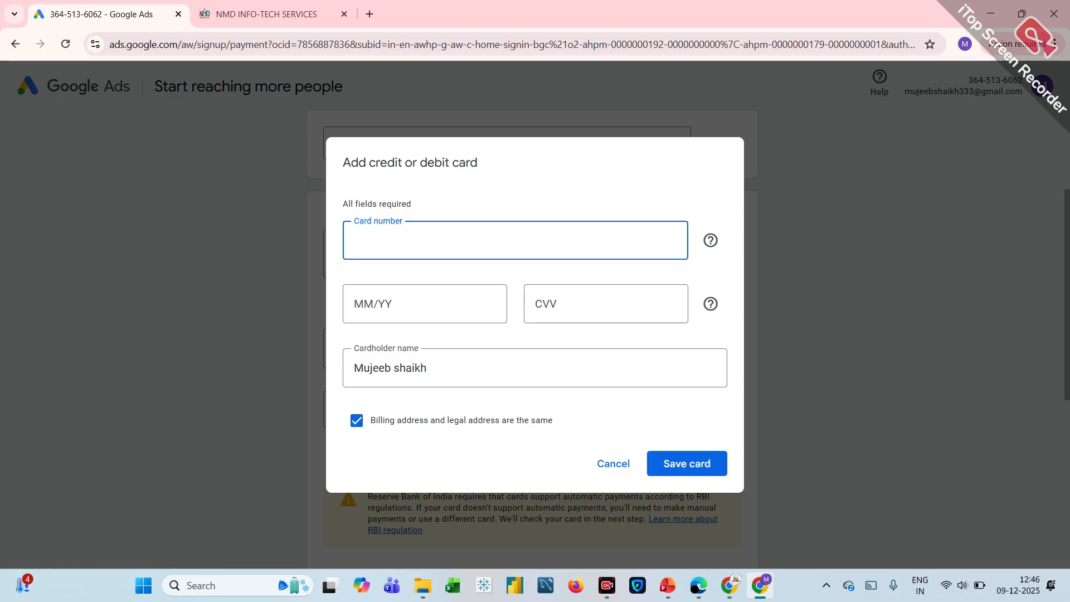
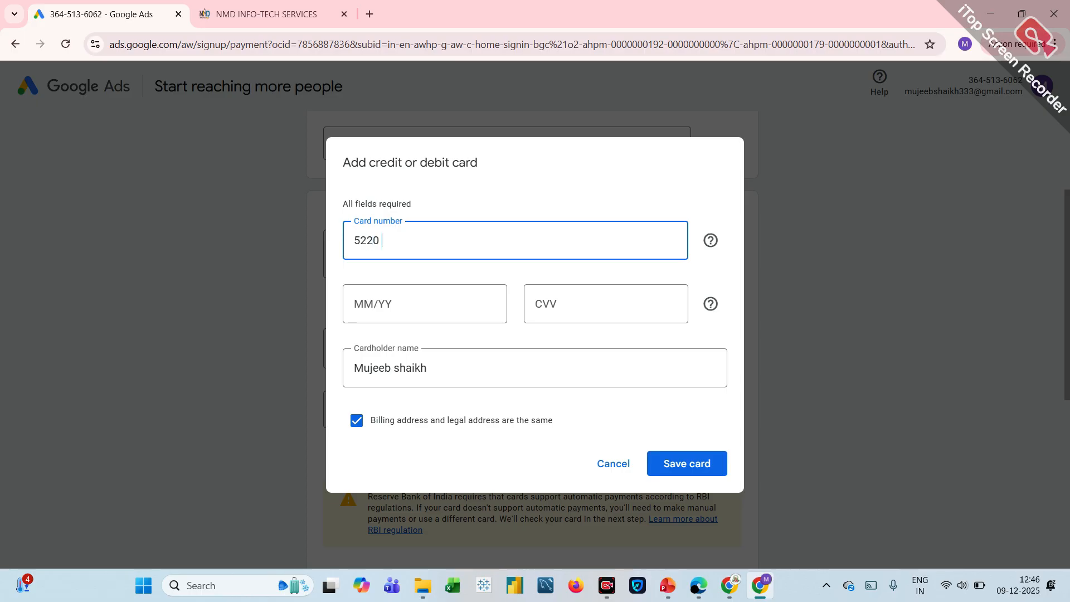
{"action": "key", "text": "Tab"}
{"action": "key", "text": "Tab"}
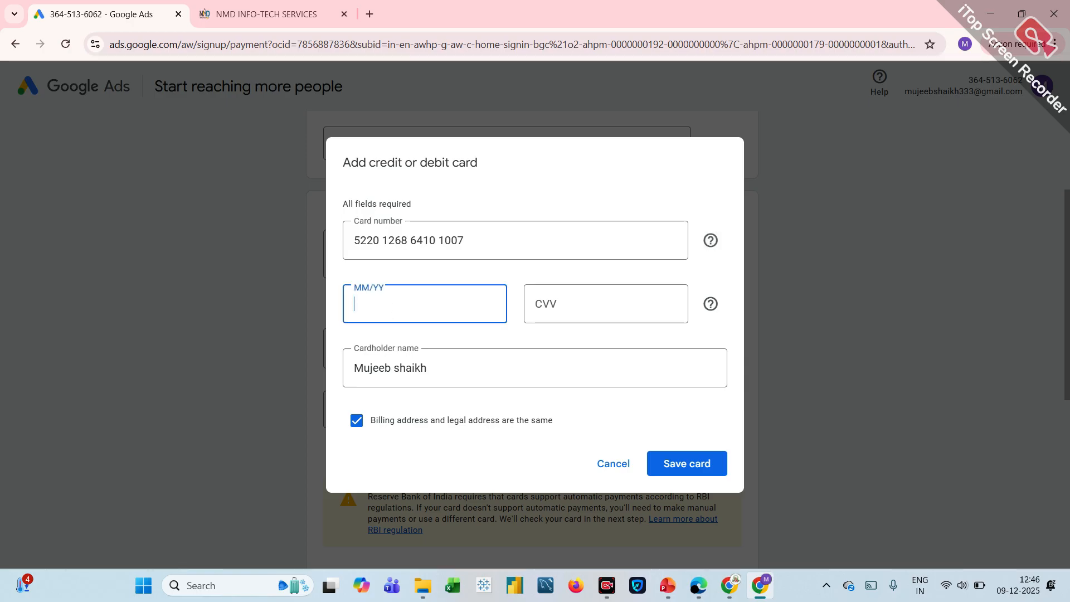
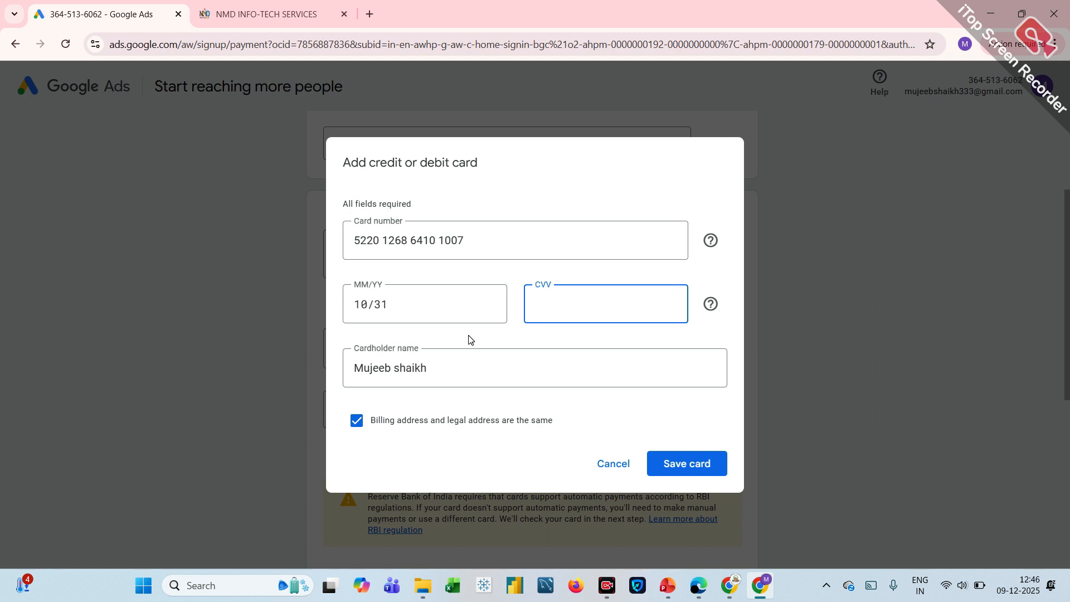
{"action": "key", "text": "Tab"}
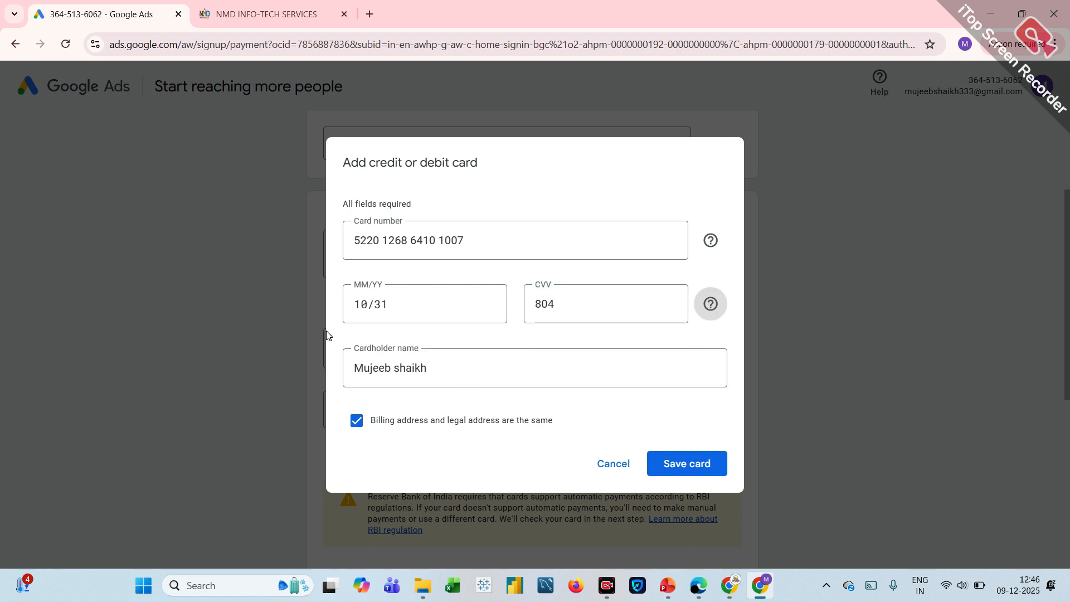
- Replace the prefilled cardholder name with the cardholder's full name and save the card
{"action": "left_click", "coordinate": [413, 375]}
{"action": "triple_click", "coordinate": [413, 374]}
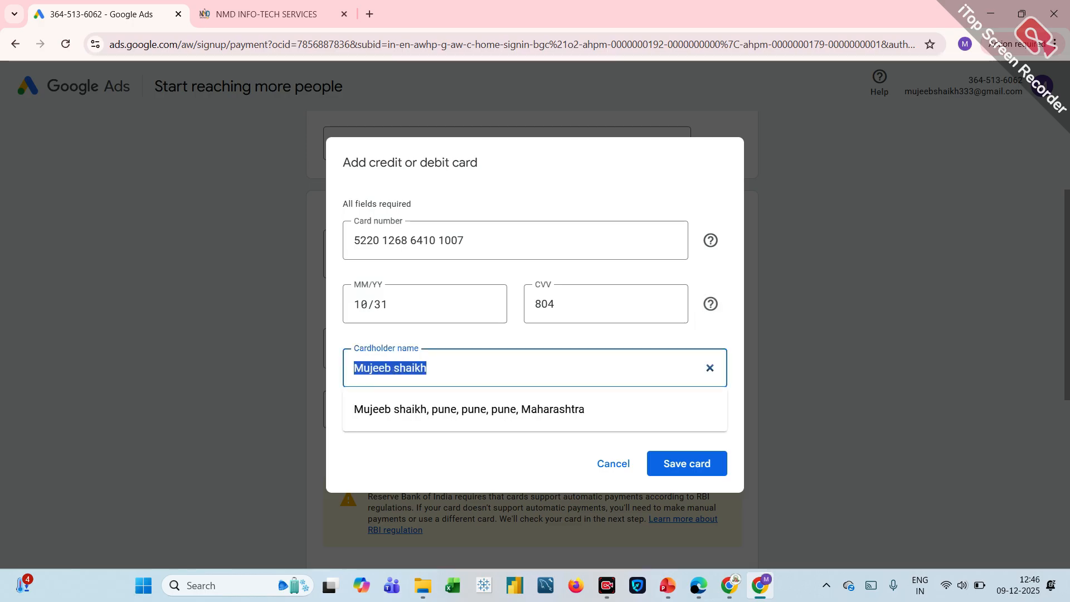
{"action": "key", "text": "BackSpace"}
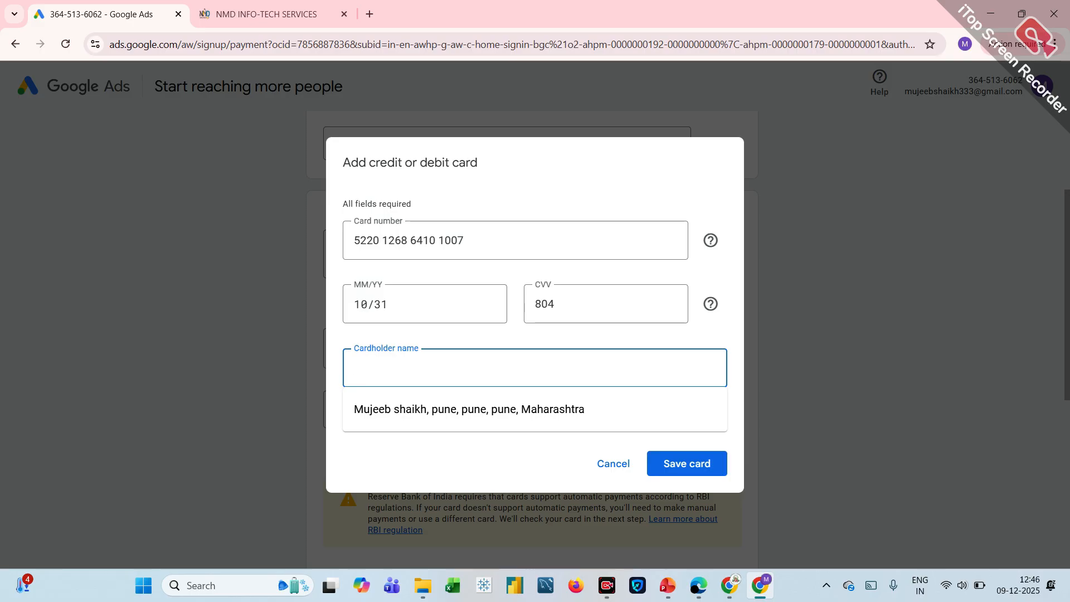
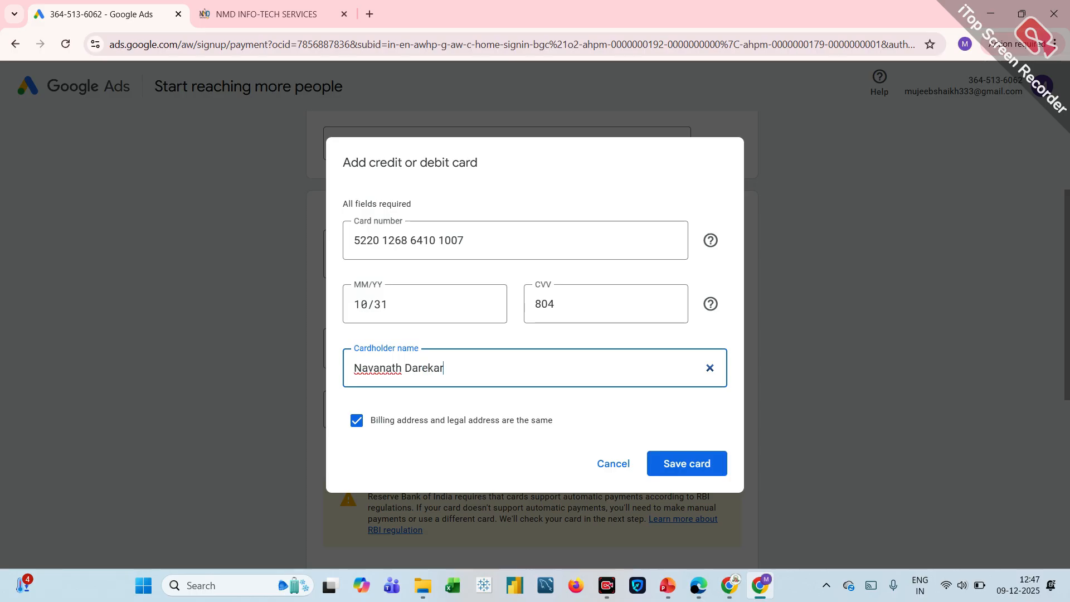
{"action": "left_click", "coordinate": [685, 465]}
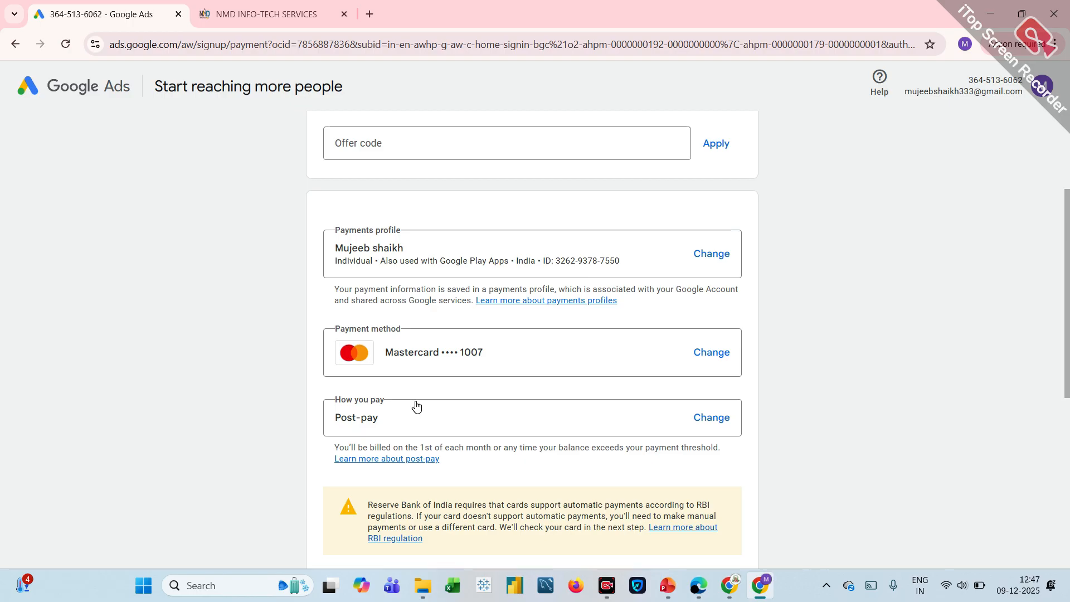
- Set How you pay back to Prepay, entering ₹500 as the prepay amount
{"action": "left_click", "coordinate": [710, 419]}
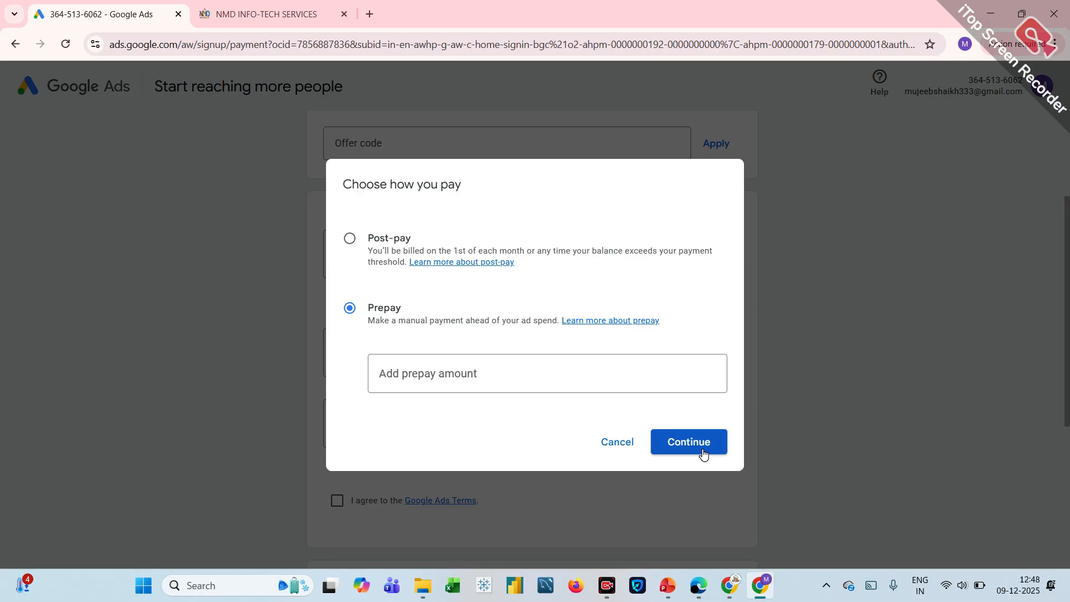
{"action": "left_click", "coordinate": [446, 373]}
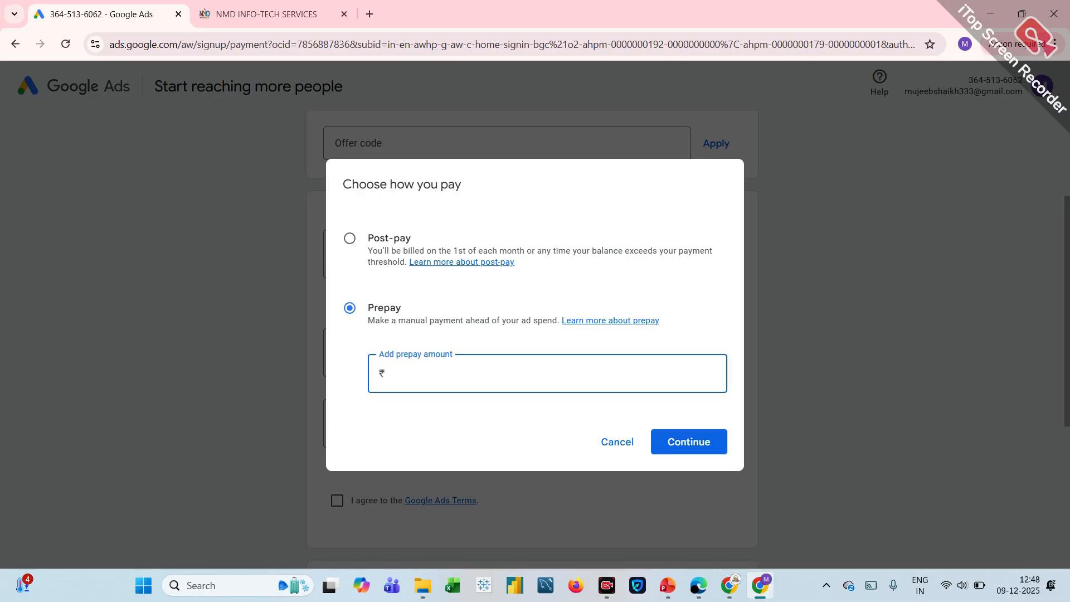
{"action": "type", "text": "500"}
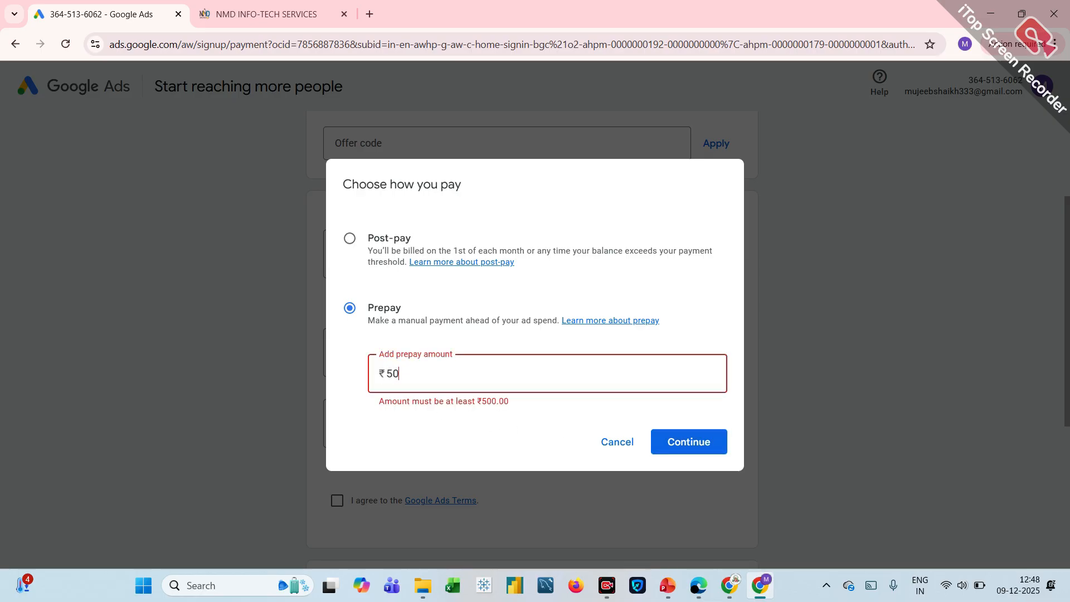
{"action": "left_click", "coordinate": [622, 480]}
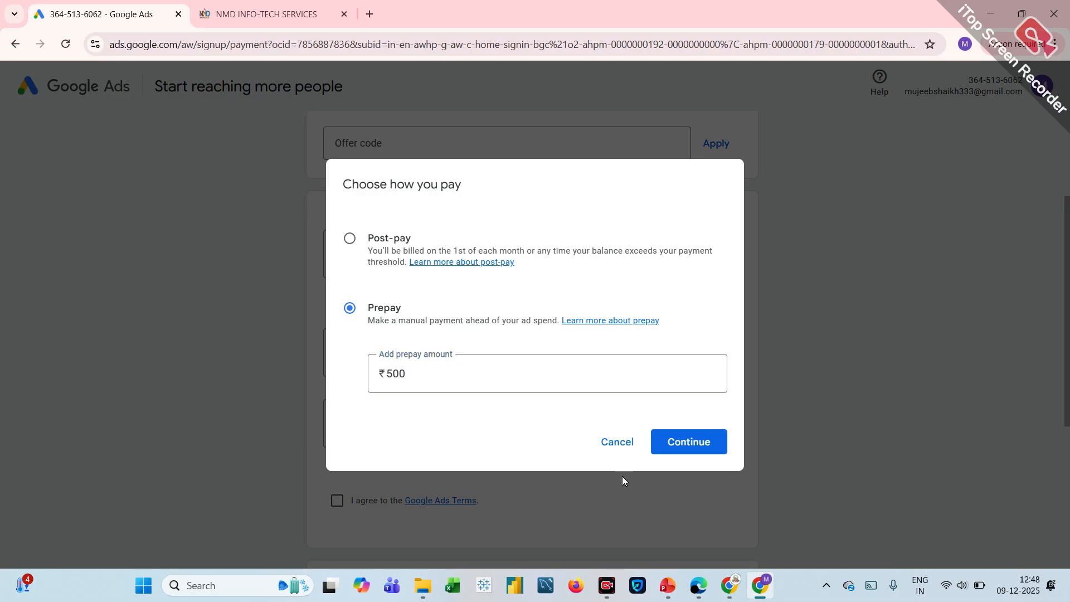
{"action": "left_click", "coordinate": [693, 446]}
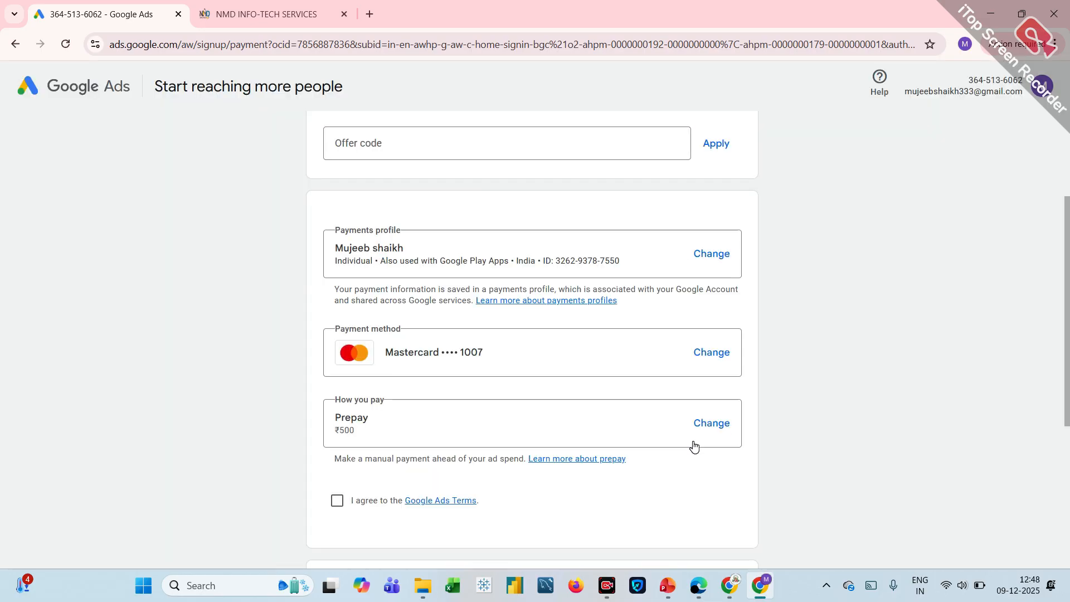
- Accept the Google Ads Terms and choose Yes for account strategist guidance
{"action": "scroll", "coordinate": [693, 445], "scroll_direction": "down", "scroll_amount": 3}
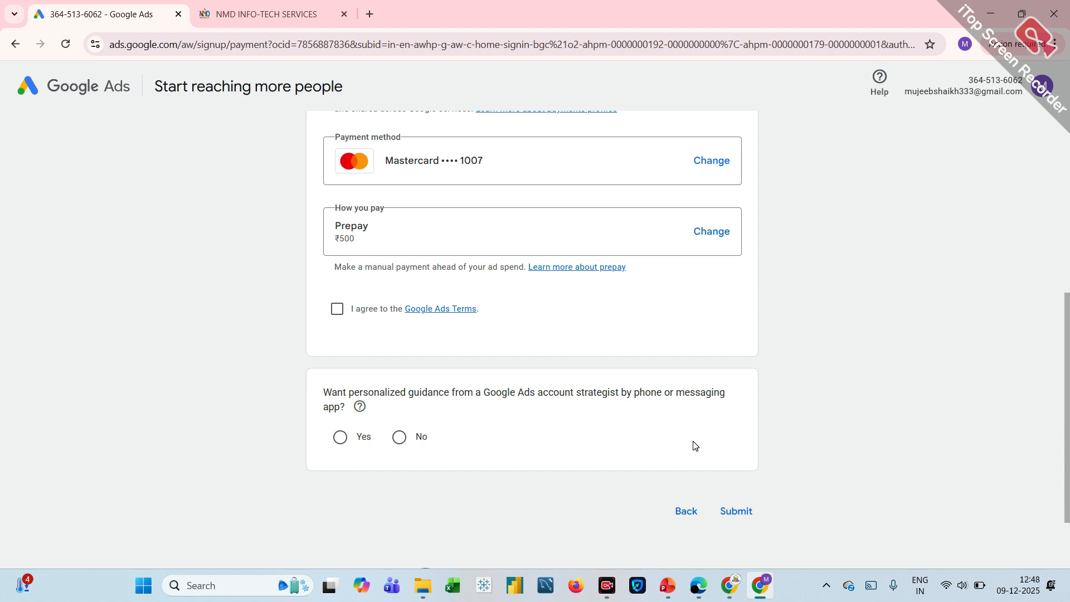
{"action": "left_click", "coordinate": [344, 317]}
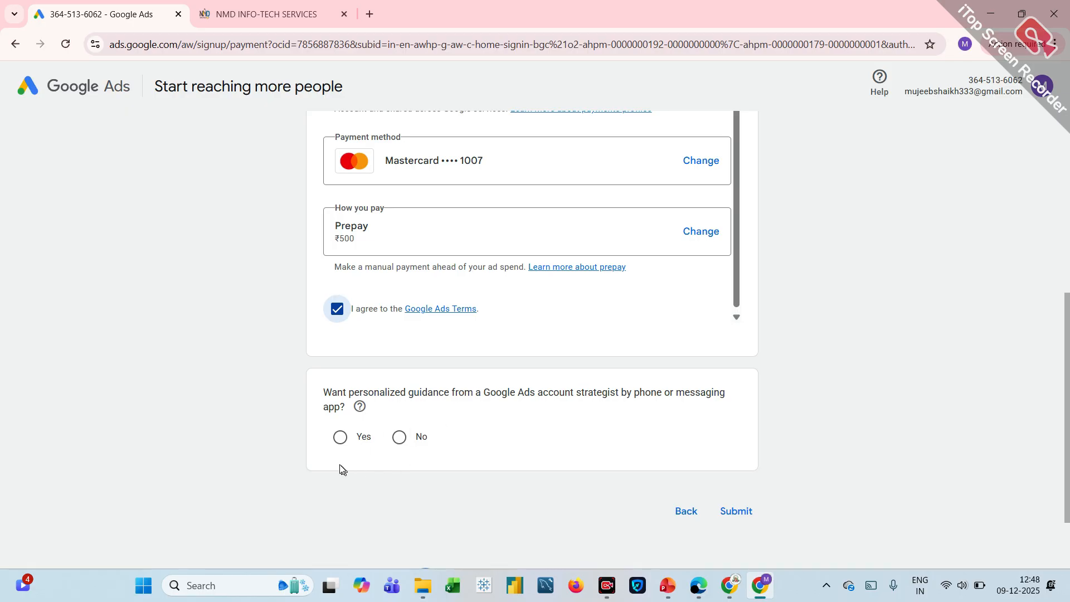
{"action": "left_click", "coordinate": [340, 441]}
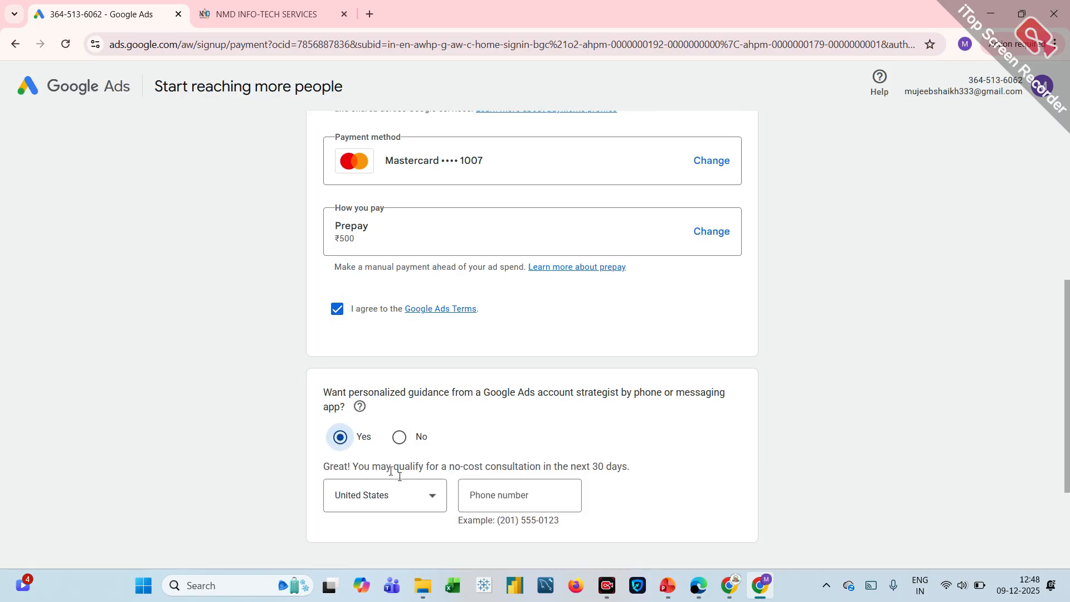
- Select India as the phone country and enter the contact phone number
{"action": "left_click", "coordinate": [438, 501]}
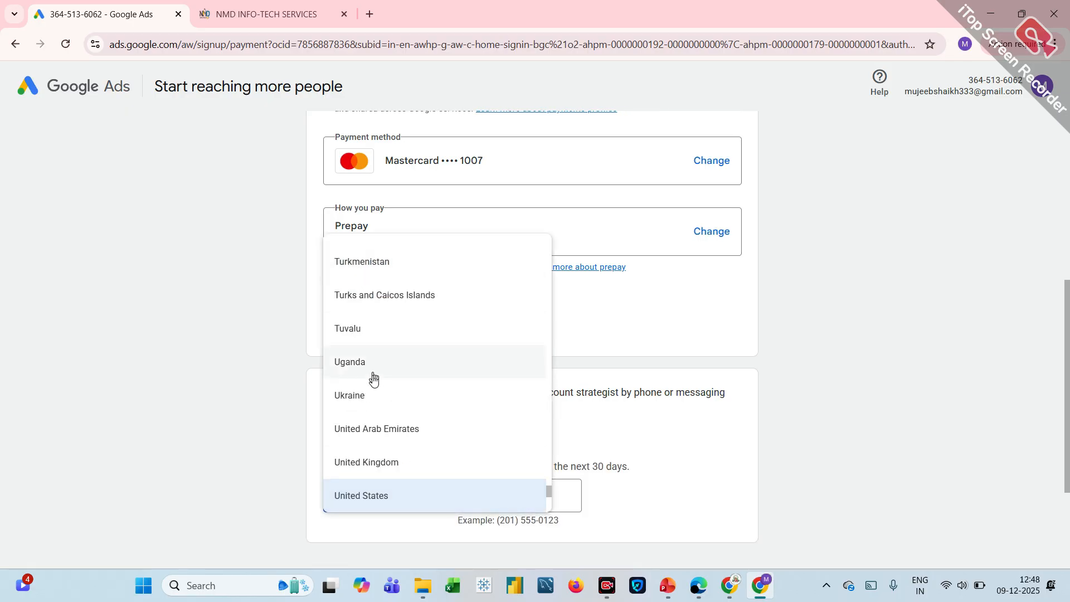
{"action": "scroll", "coordinate": [372, 378], "scroll_direction": "down", "scroll_amount": 5}
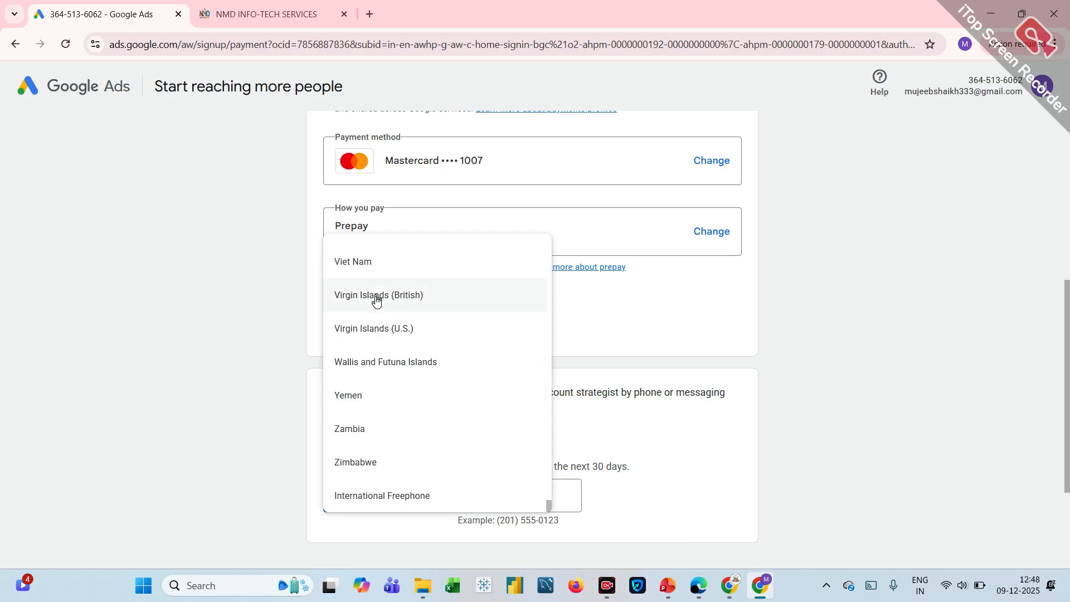
{"action": "scroll", "coordinate": [379, 398], "scroll_direction": "up", "scroll_amount": 4}
{"action": "scroll", "coordinate": [380, 399], "scroll_direction": "up", "scroll_amount": 20}
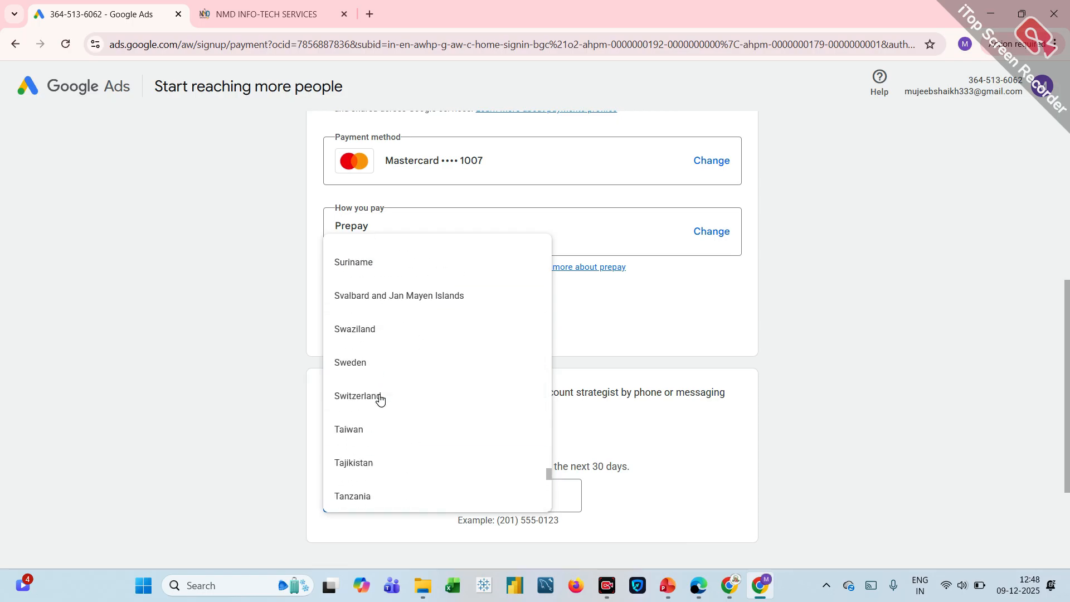
{"action": "scroll", "coordinate": [380, 399], "scroll_direction": "up", "scroll_amount": 20}
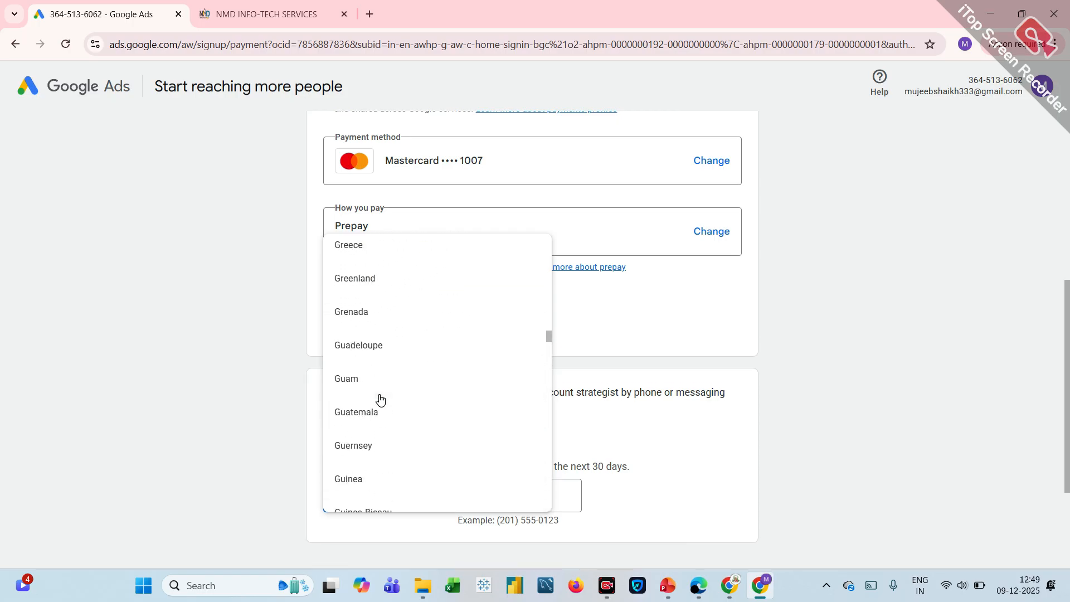
{"action": "scroll", "coordinate": [380, 399], "scroll_direction": "up", "scroll_amount": 15}
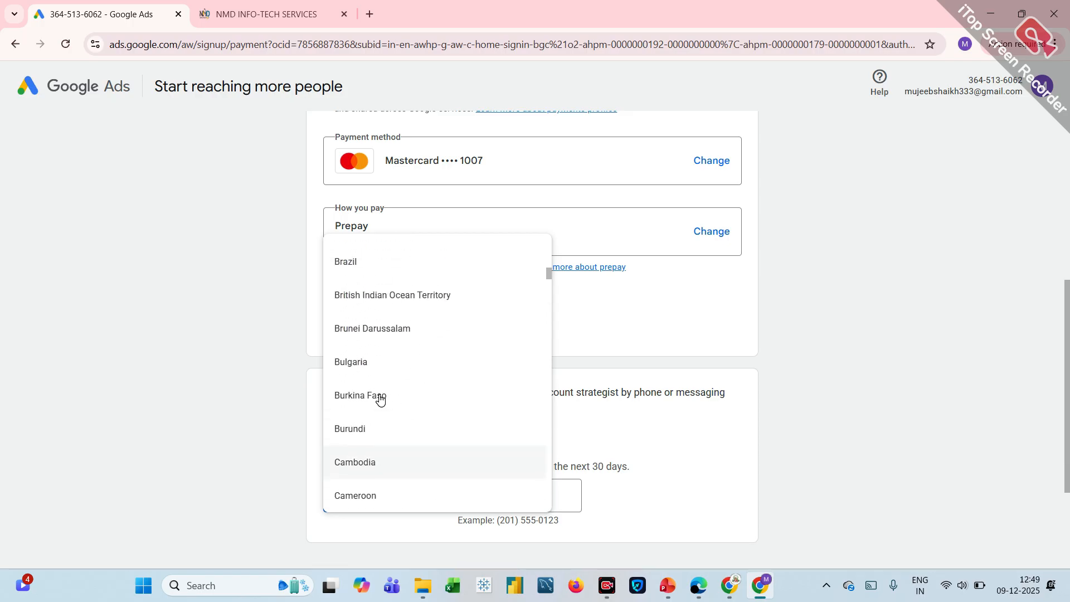
{"action": "scroll", "coordinate": [380, 399], "scroll_direction": "down", "scroll_amount": 20}
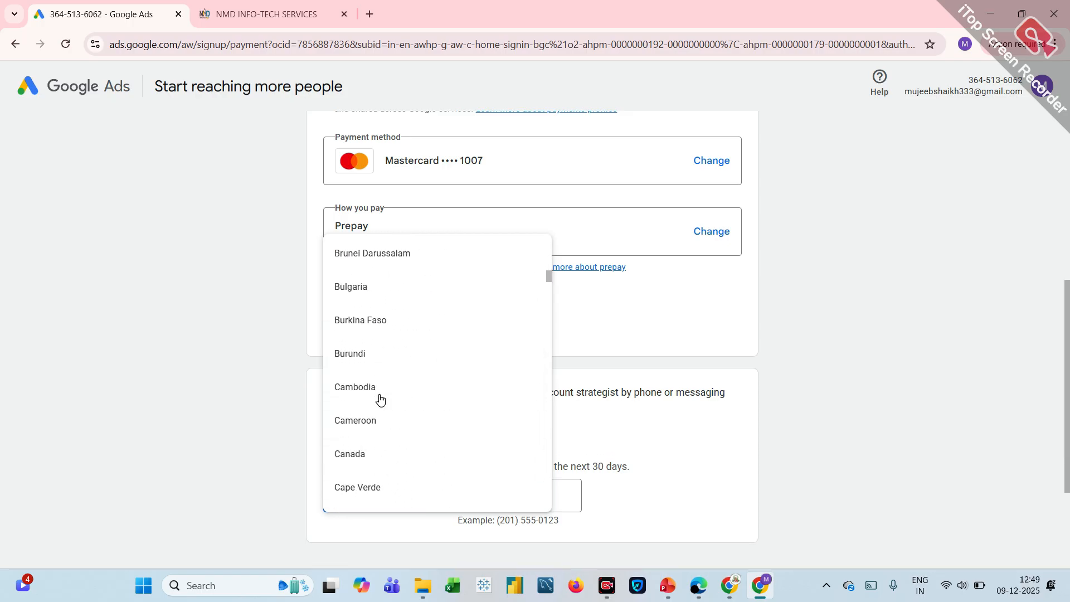
{"action": "scroll", "coordinate": [380, 399], "scroll_direction": "down", "scroll_amount": 4}
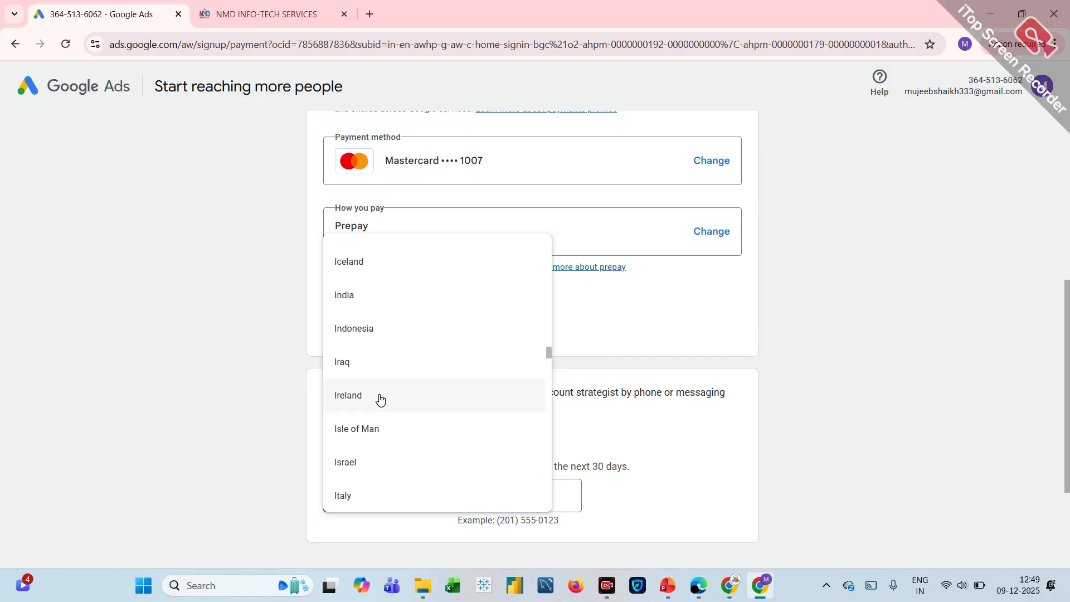
{"action": "scroll", "coordinate": [379, 399], "scroll_direction": "up", "scroll_amount": 1}
{"action": "left_click", "coordinate": [362, 325]}
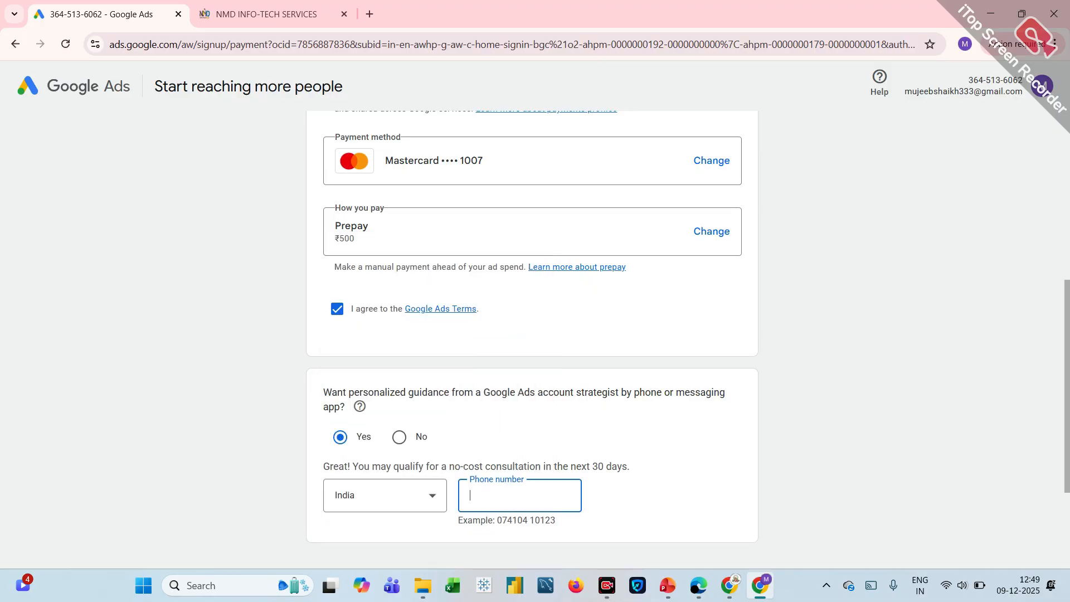
{"action": "scroll", "coordinate": [566, 499], "scroll_direction": "down", "scroll_amount": 3}
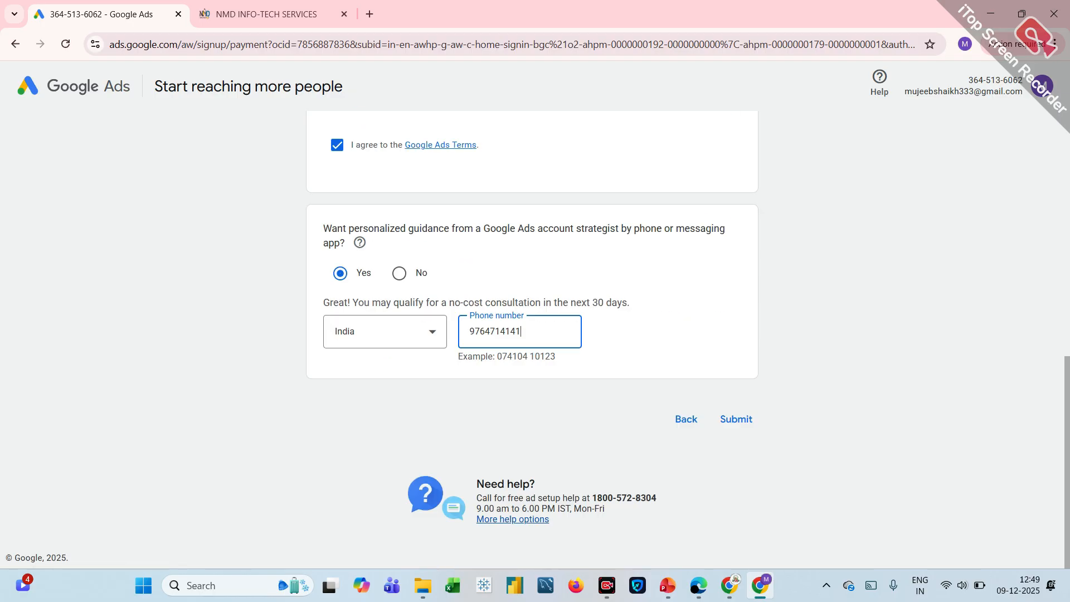
- Submit the payment setup and verify the Mastercard with its security code
{"action": "left_click", "coordinate": [739, 422]}
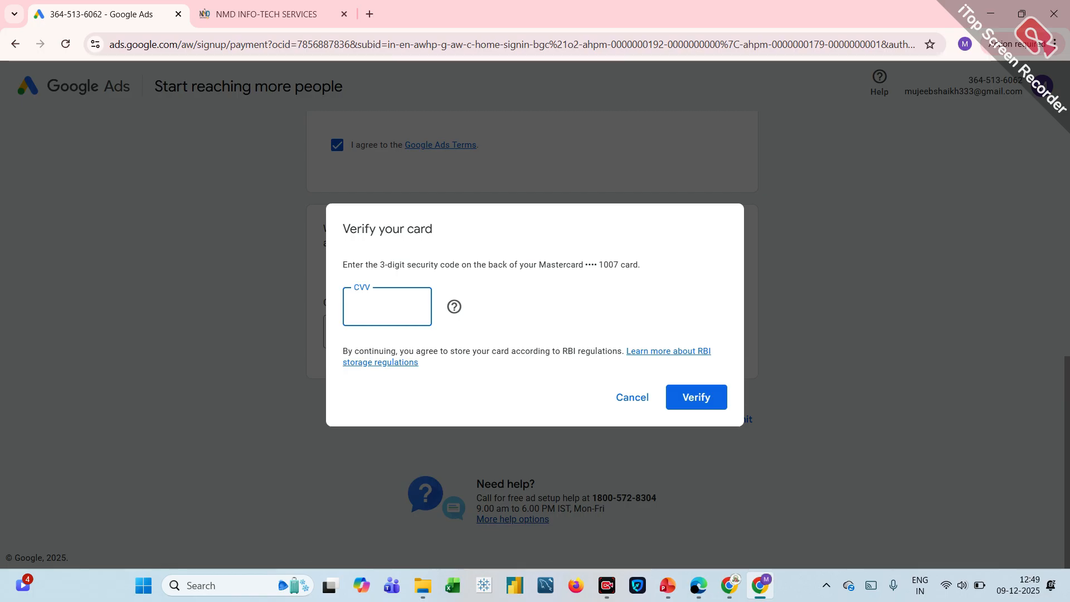
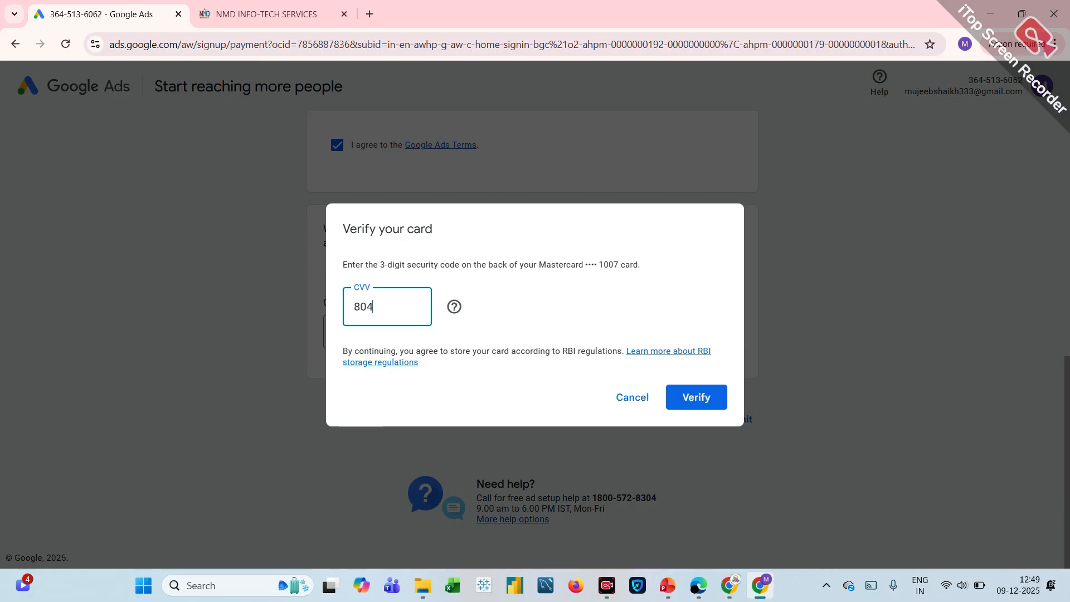
{"action": "left_click", "coordinate": [703, 398]}
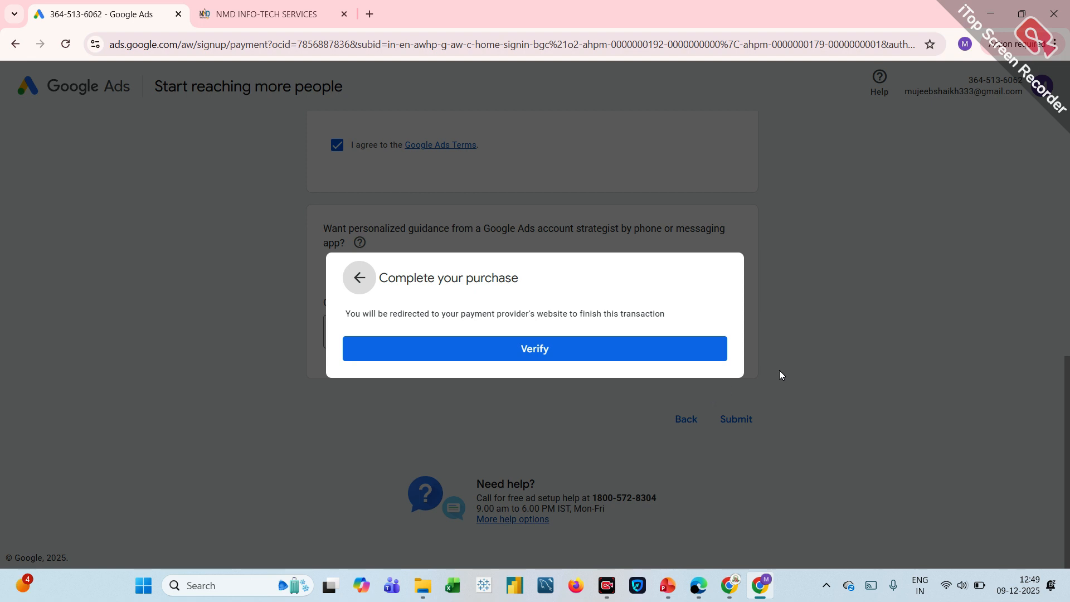
- Authorise the ₹500 payment on the RBL Bank SecureCode page with the texted one-time code
{"action": "left_click", "coordinate": [516, 353]}
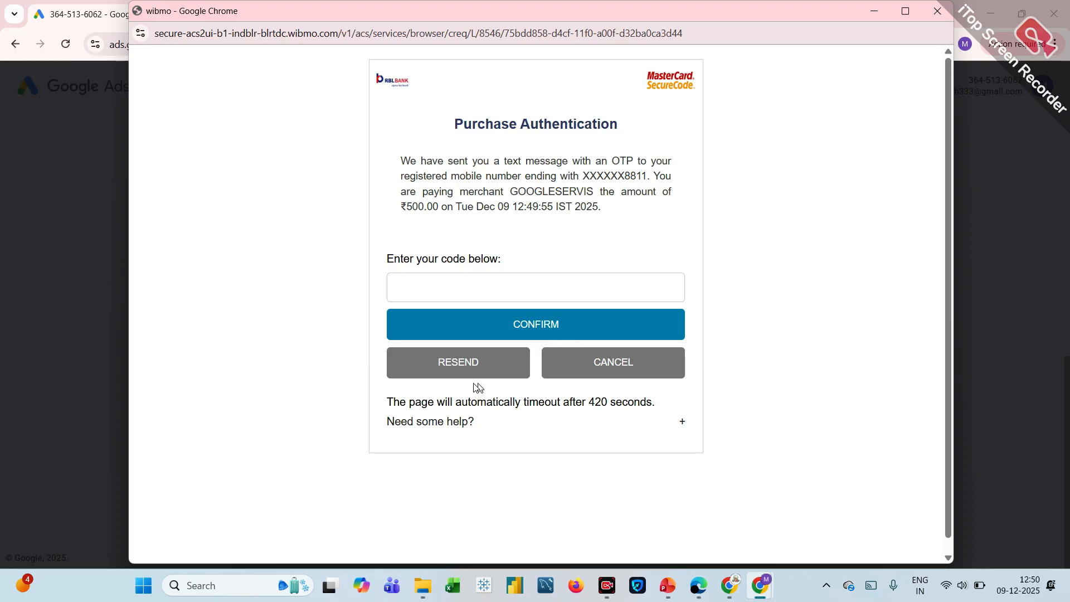
{"action": "left_click", "coordinate": [461, 296]}
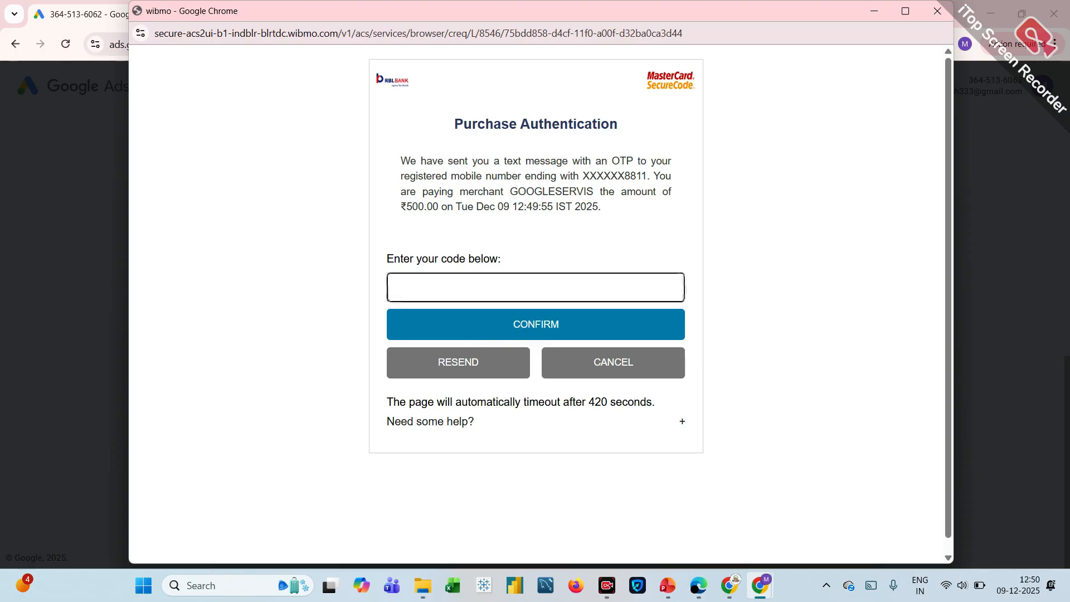
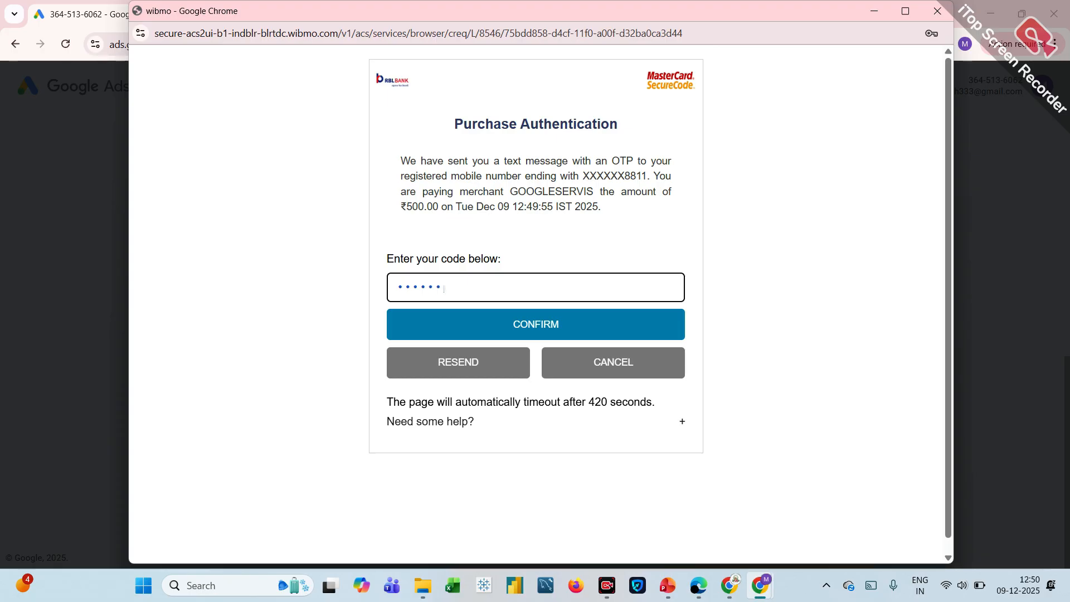
{"action": "left_click", "coordinate": [544, 335]}
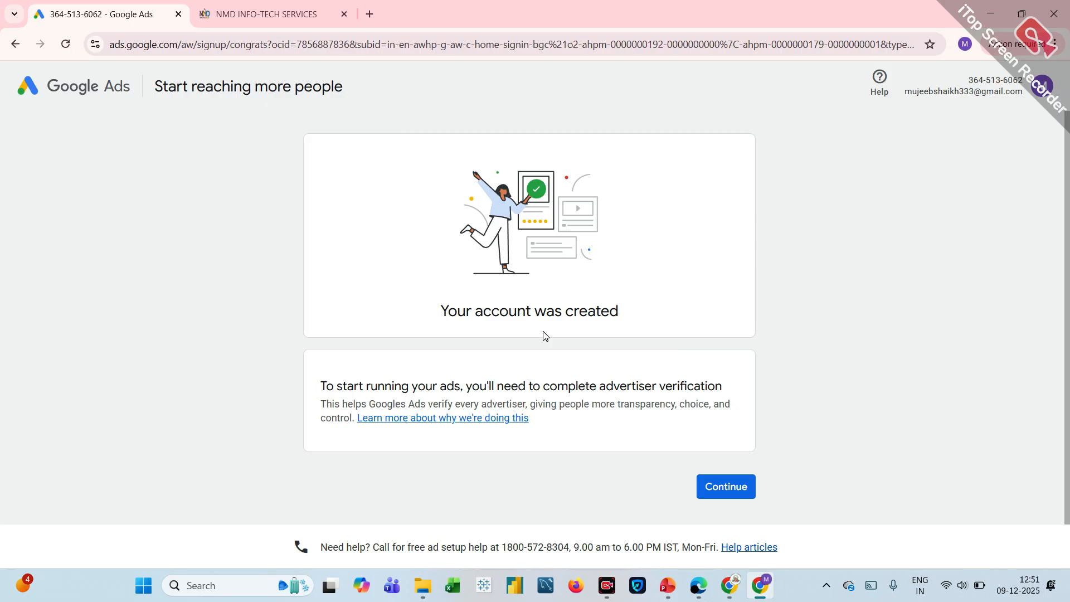
- Continue from the account-created page and review the 'Tell us about your organization' form
{"action": "left_click", "coordinate": [720, 489]}
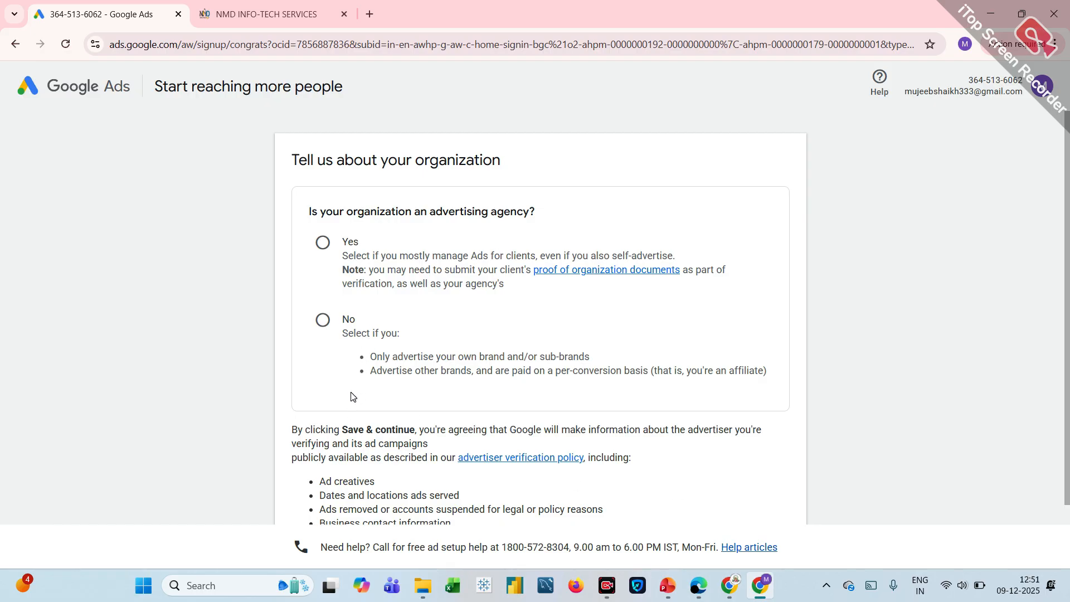
{"action": "scroll", "coordinate": [352, 396], "scroll_direction": "down", "scroll_amount": 1}
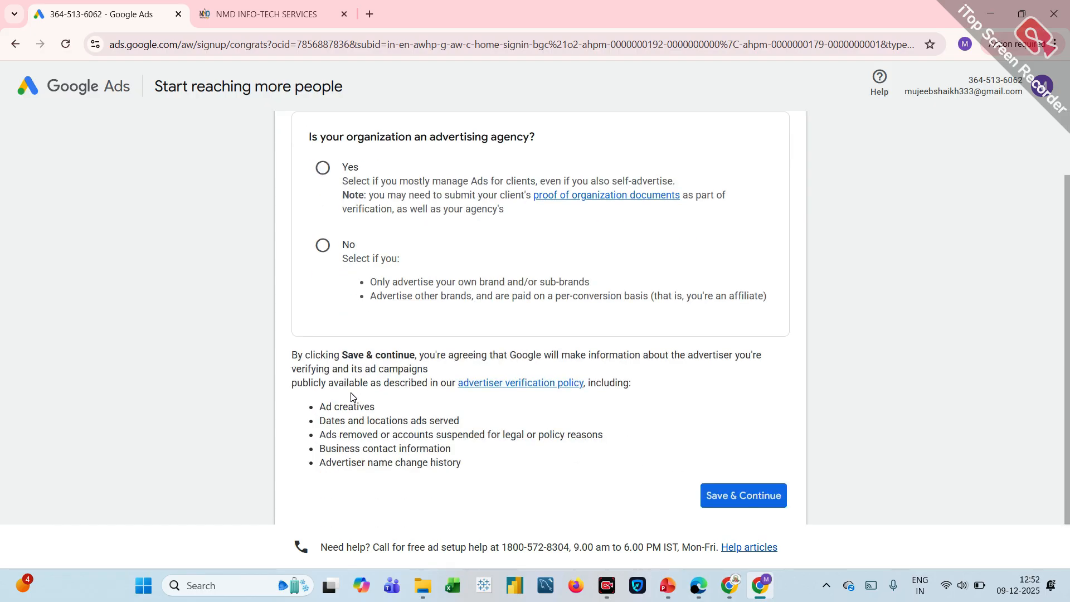
{"action": "scroll", "coordinate": [351, 396], "scroll_direction": "up", "scroll_amount": 1}
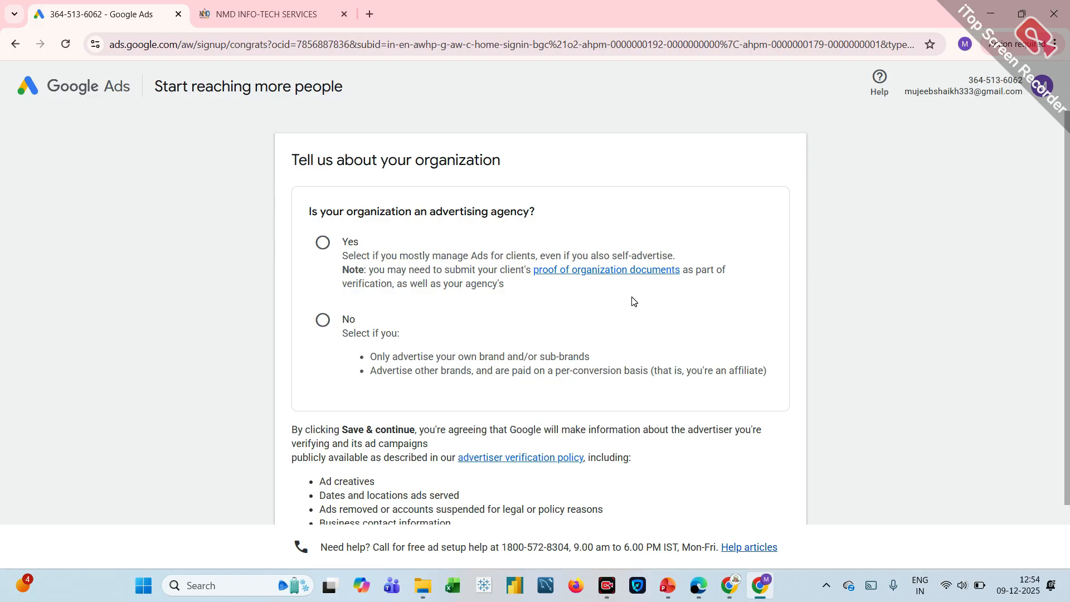
- Answer 'No' to whether the organization is an advertising agency
{"action": "scroll", "coordinate": [634, 301], "scroll_direction": "down", "scroll_amount": 1}
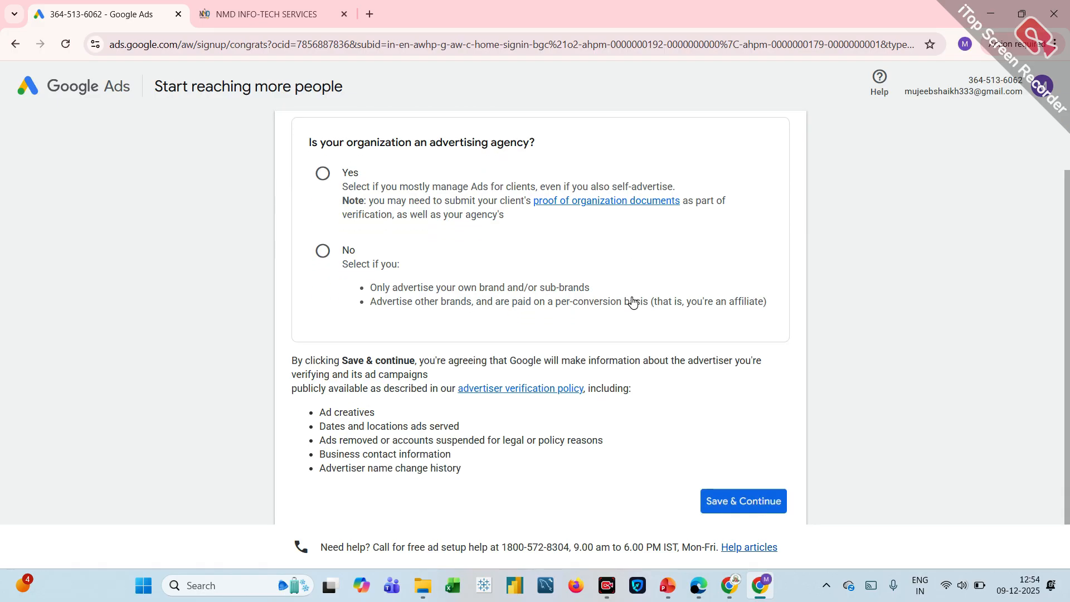
{"action": "left_click", "coordinate": [317, 258]}
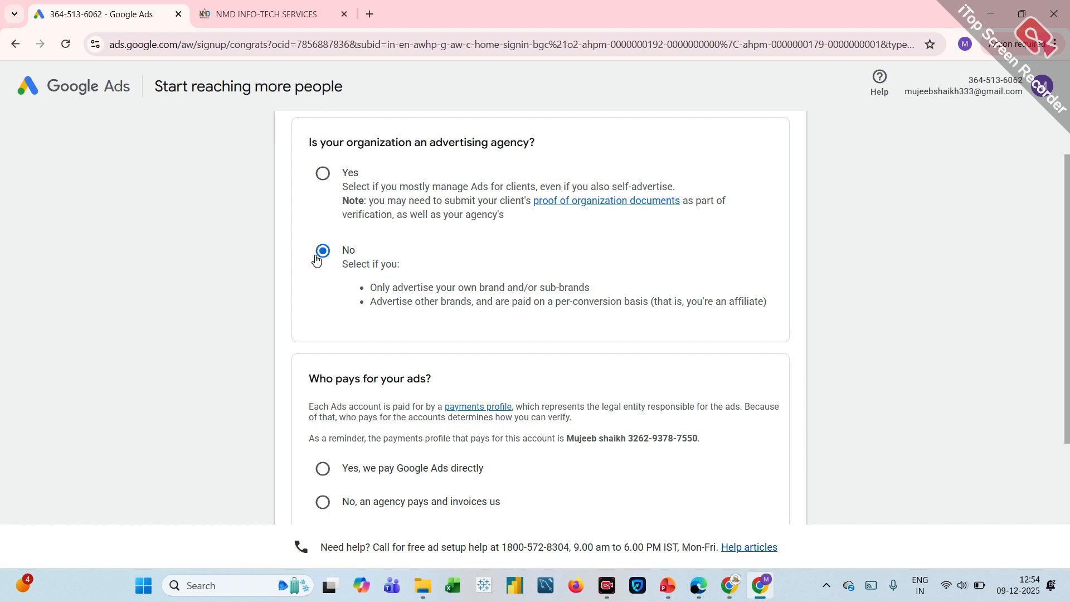
{"action": "scroll", "coordinate": [316, 260], "scroll_direction": "down", "scroll_amount": 4}
{"action": "scroll", "coordinate": [316, 260], "scroll_direction": "up", "scroll_amount": 5}
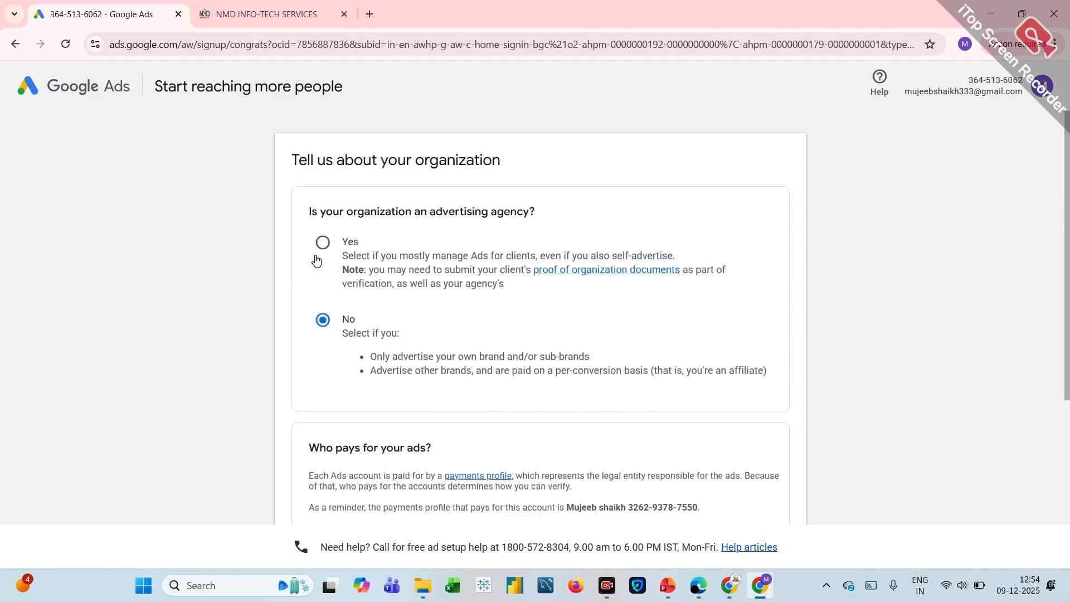
{"action": "left_click", "coordinate": [322, 243]}
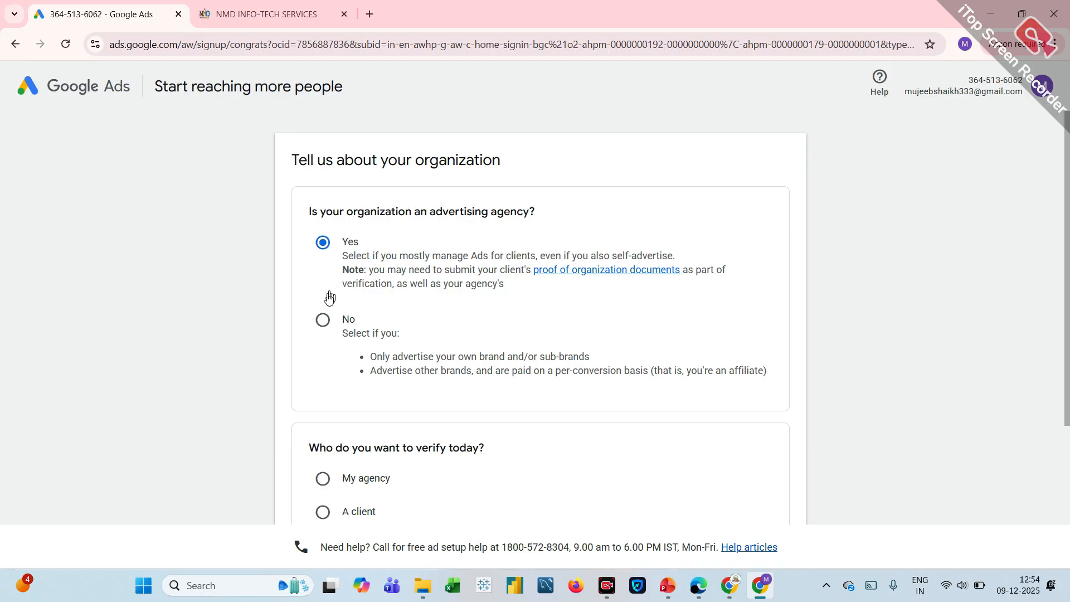
{"action": "left_click", "coordinate": [323, 325]}
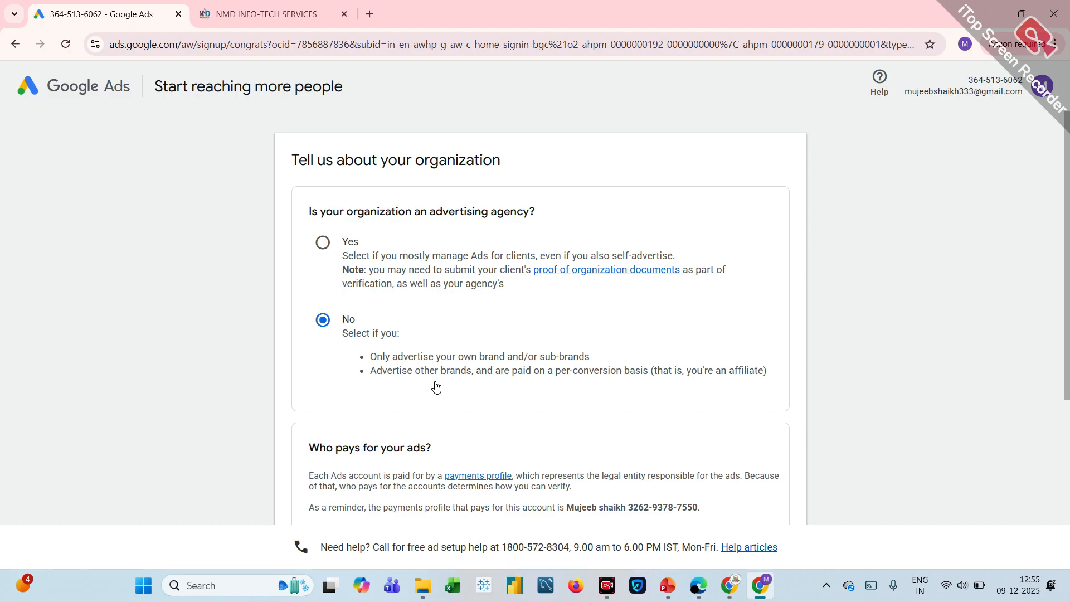
- Choose 'No, an agency pays and invoices us' for who pays for the ads
{"action": "scroll", "coordinate": [436, 386], "scroll_direction": "down", "scroll_amount": 2}
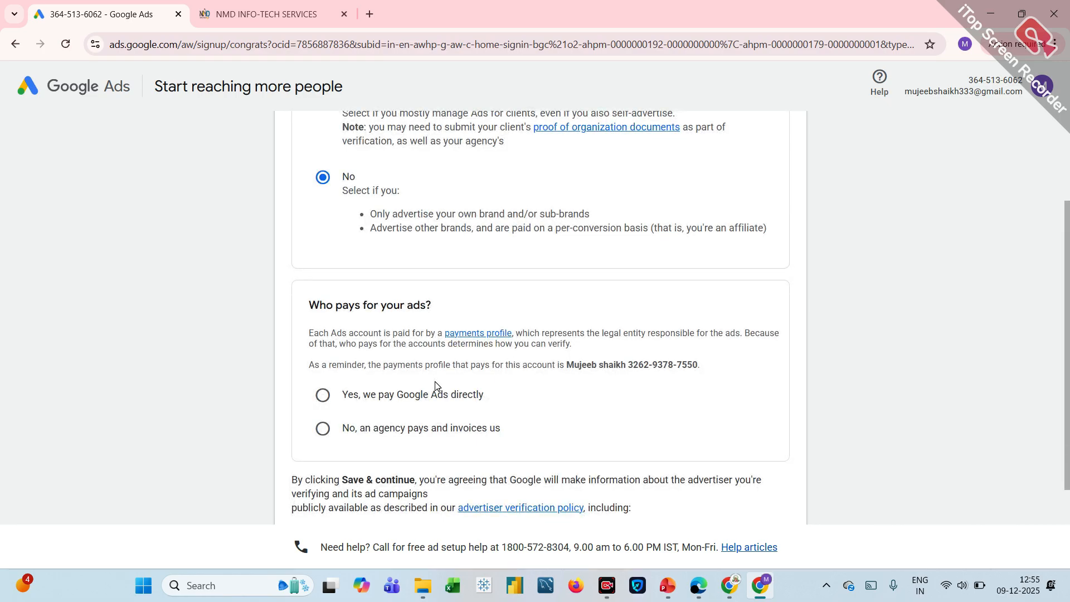
{"action": "scroll", "coordinate": [436, 386], "scroll_direction": "down", "scroll_amount": 2}
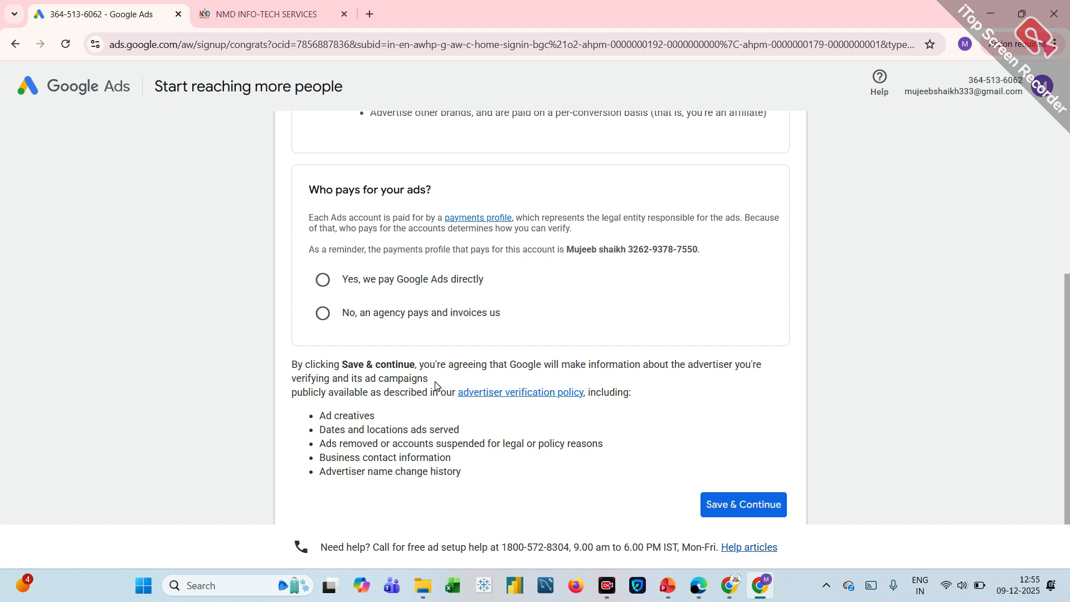
{"action": "scroll", "coordinate": [438, 387], "scroll_direction": "down", "scroll_amount": 1}
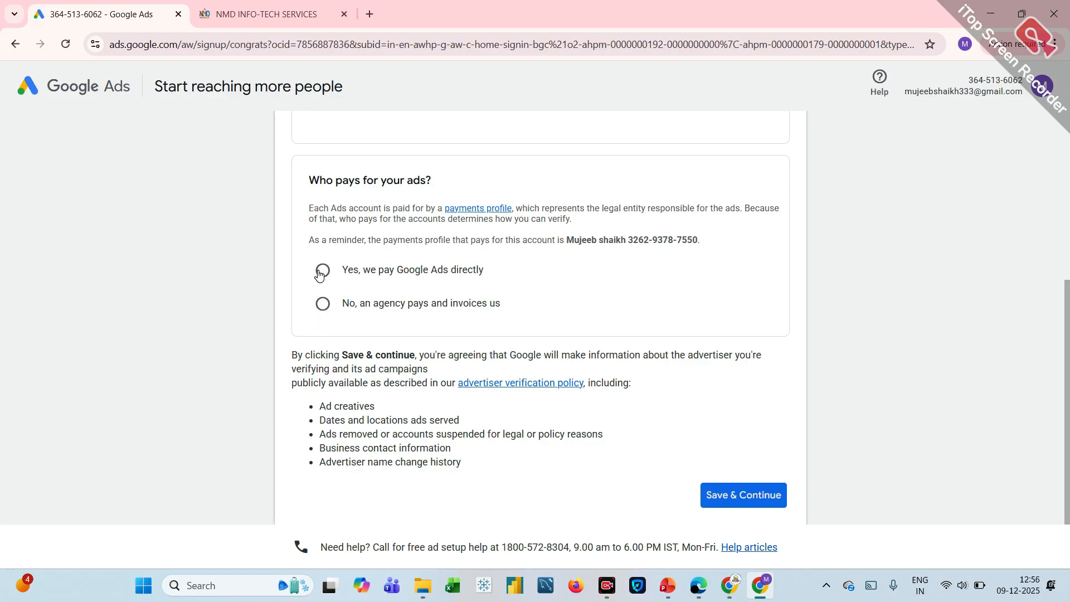
{"action": "left_click", "coordinate": [321, 312]}
- Save the organization answers, then dismiss the custom layout tip, views tour and customized view dialog
{"action": "left_click", "coordinate": [719, 497]}
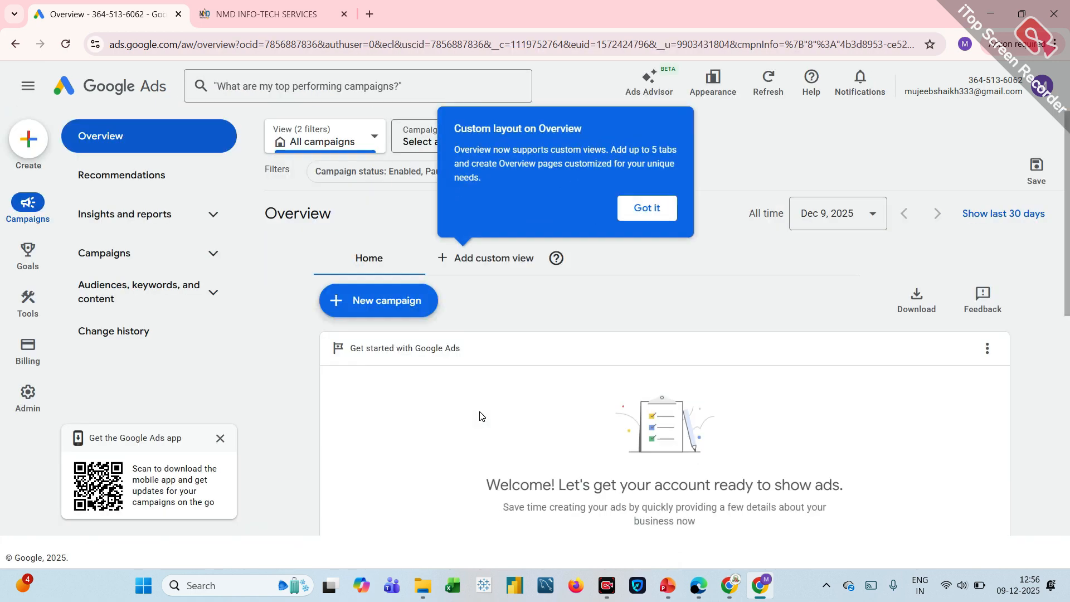
{"action": "left_click", "coordinate": [660, 207]}
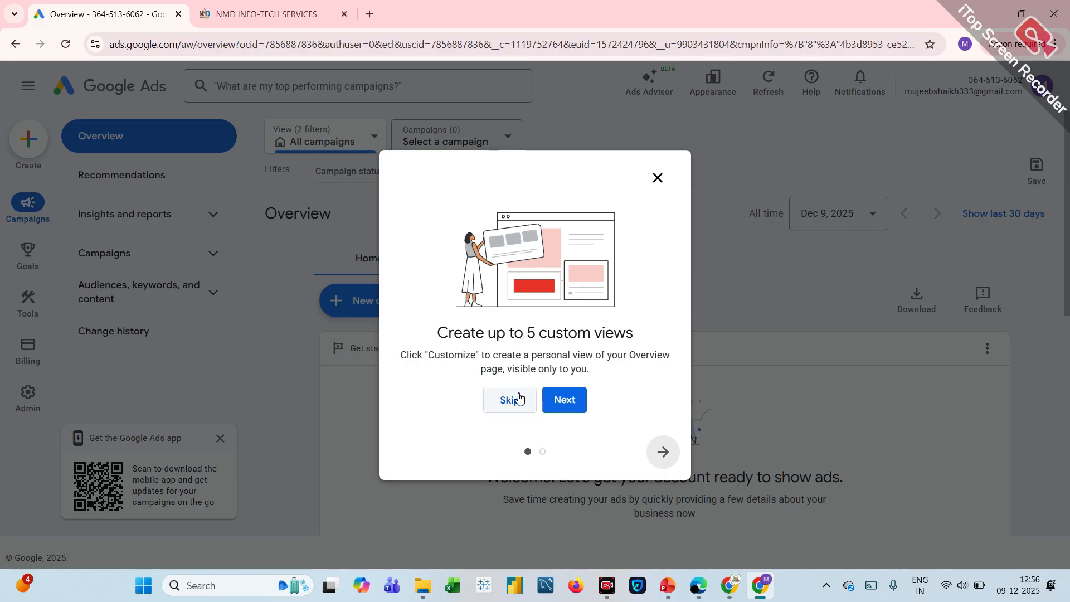
{"action": "left_click", "coordinate": [509, 400]}
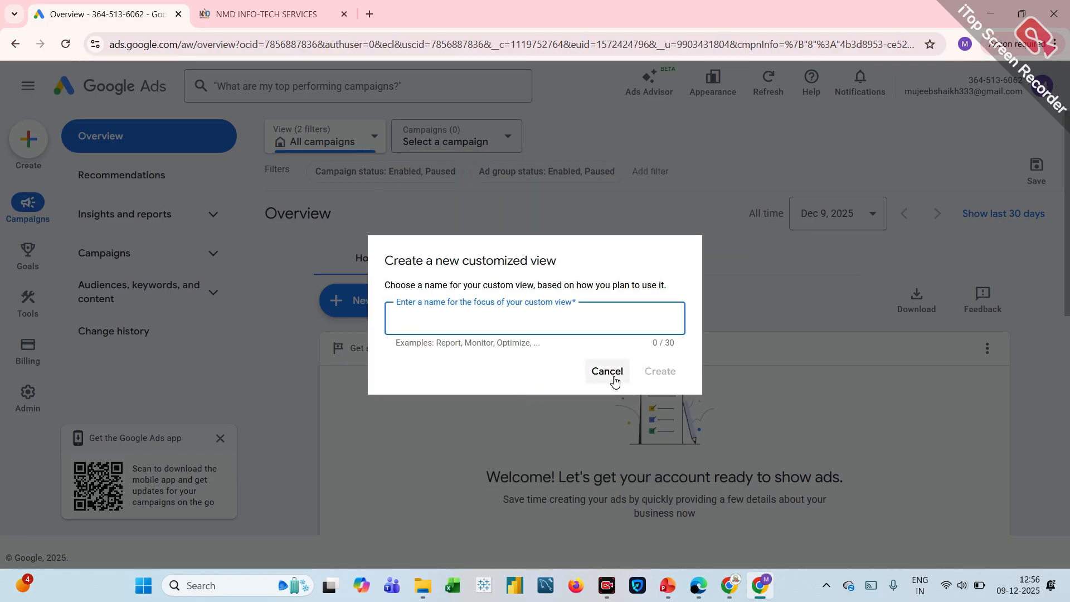
{"action": "left_click", "coordinate": [615, 383]}
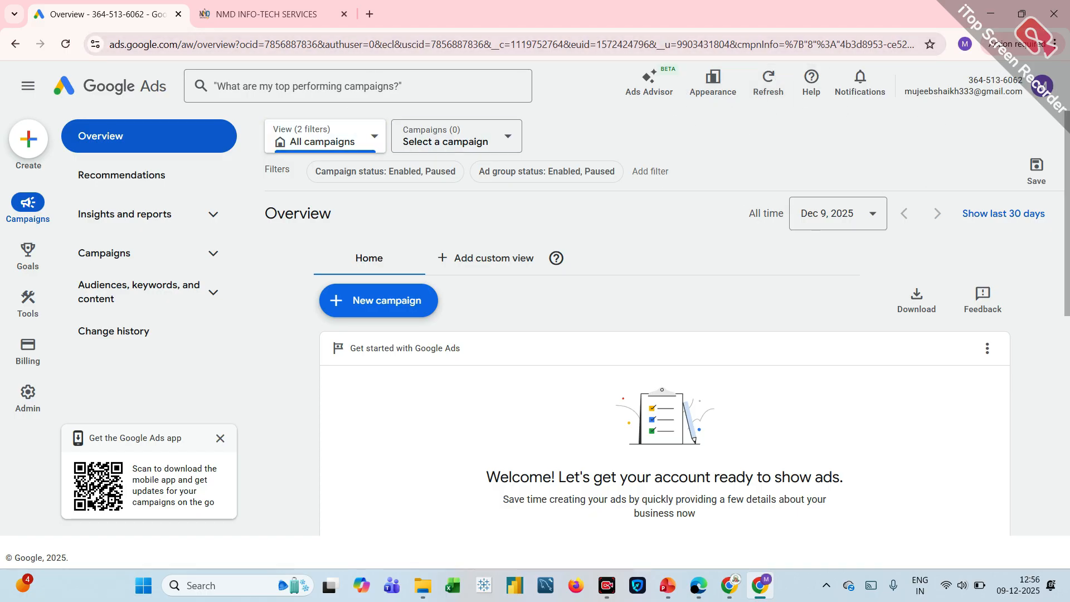
- Open the Keyword Planner from Tools > Planning
{"action": "triple_click", "coordinate": [993, 80]}
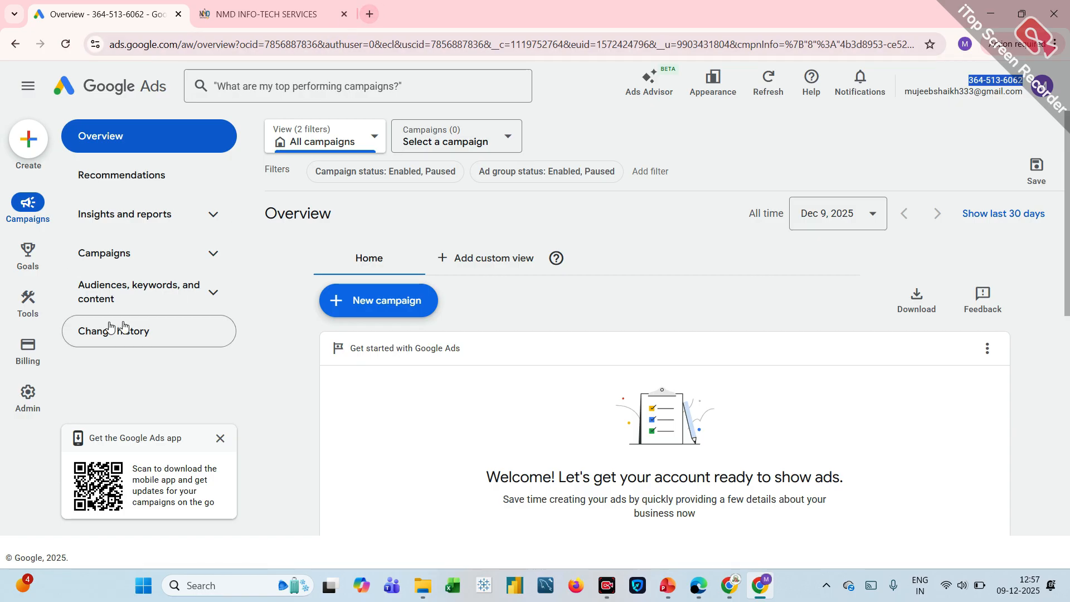
{"action": "left_click", "coordinate": [45, 304]}
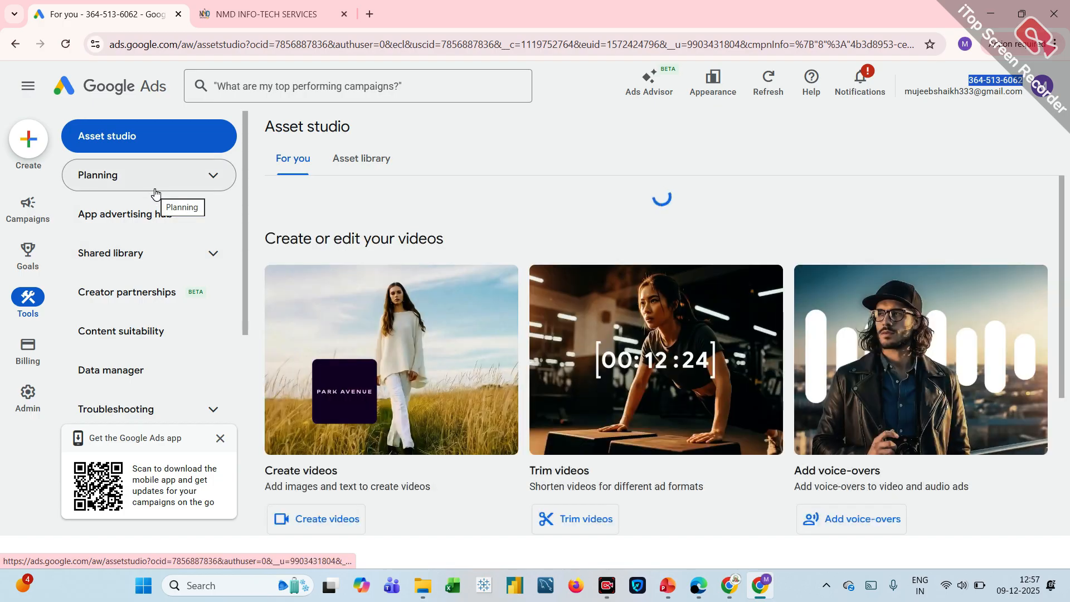
{"action": "left_click", "coordinate": [155, 193]}
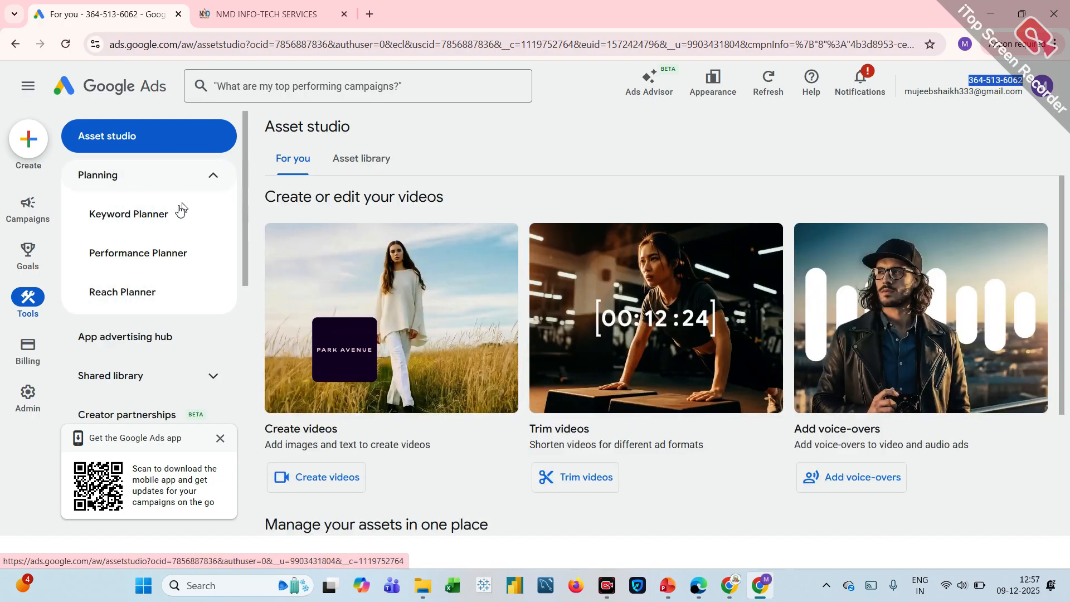
{"action": "left_click", "coordinate": [150, 223]}
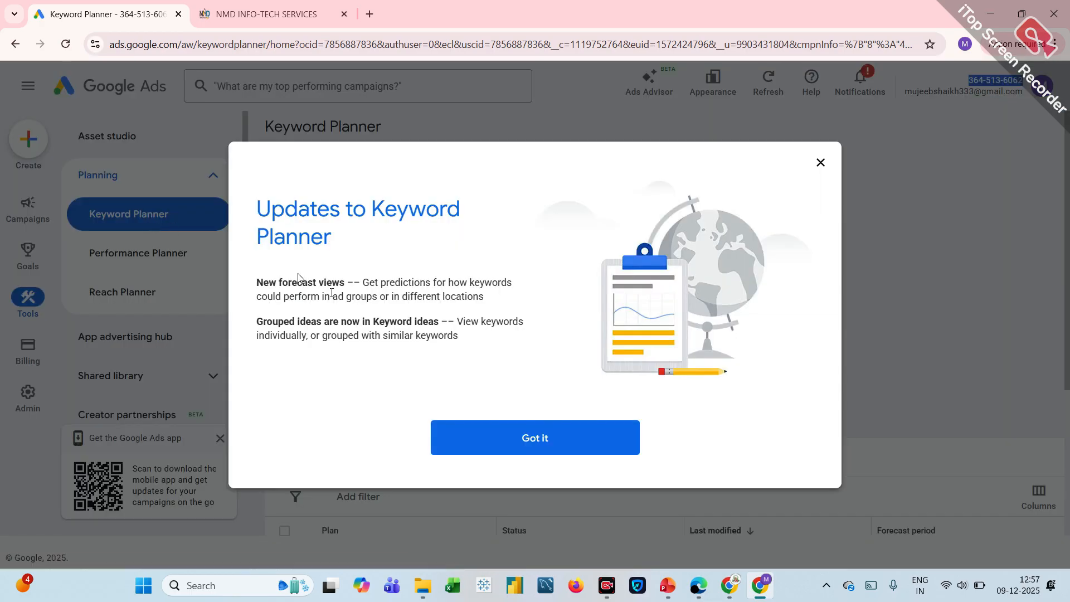
- Discover new keywords from the seeds 'chaild care' and 'day care' and get results
{"action": "left_click", "coordinate": [516, 444]}
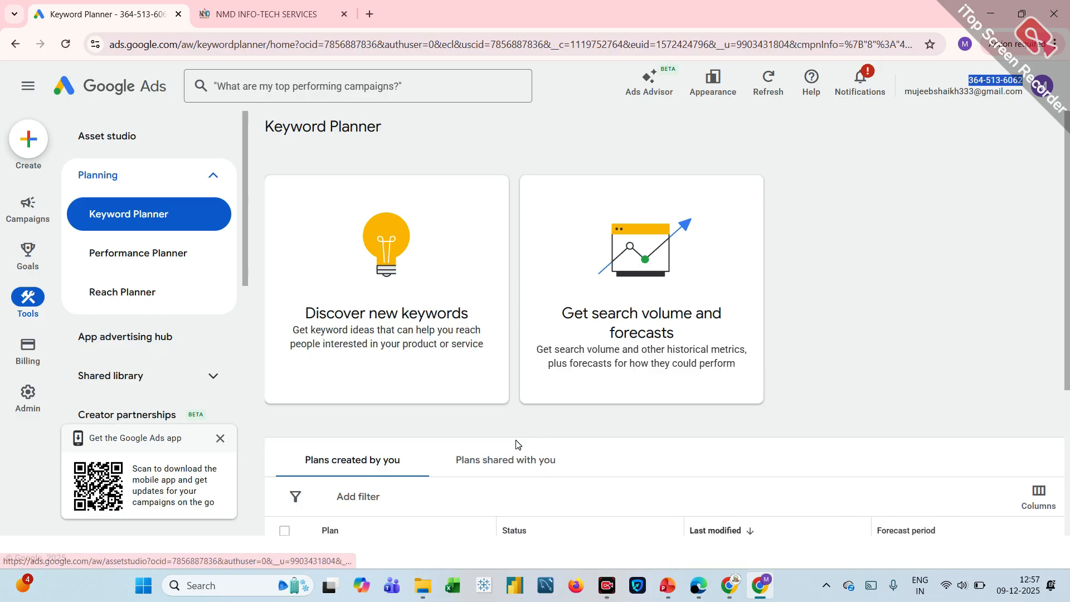
{"action": "left_click", "coordinate": [341, 304]}
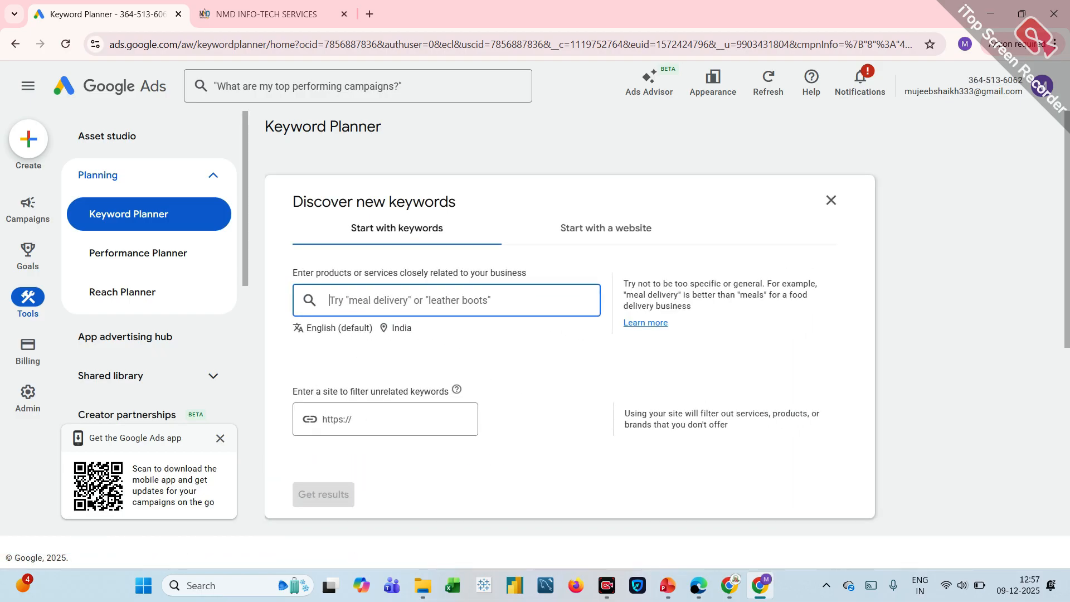
{"action": "type", "text": "cha"}
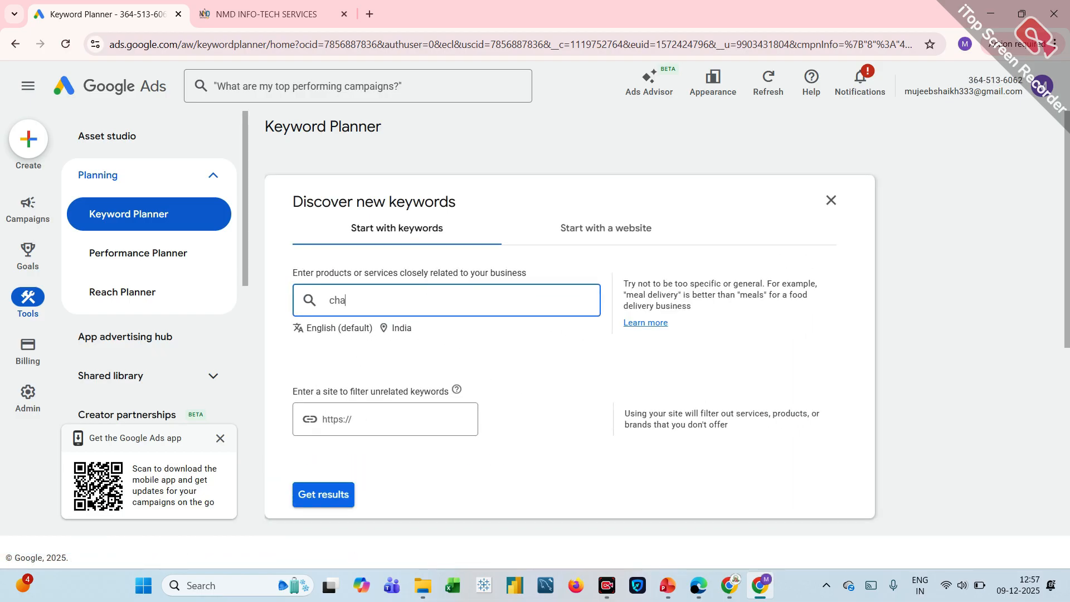
{"action": "type", "text": "ild care"}
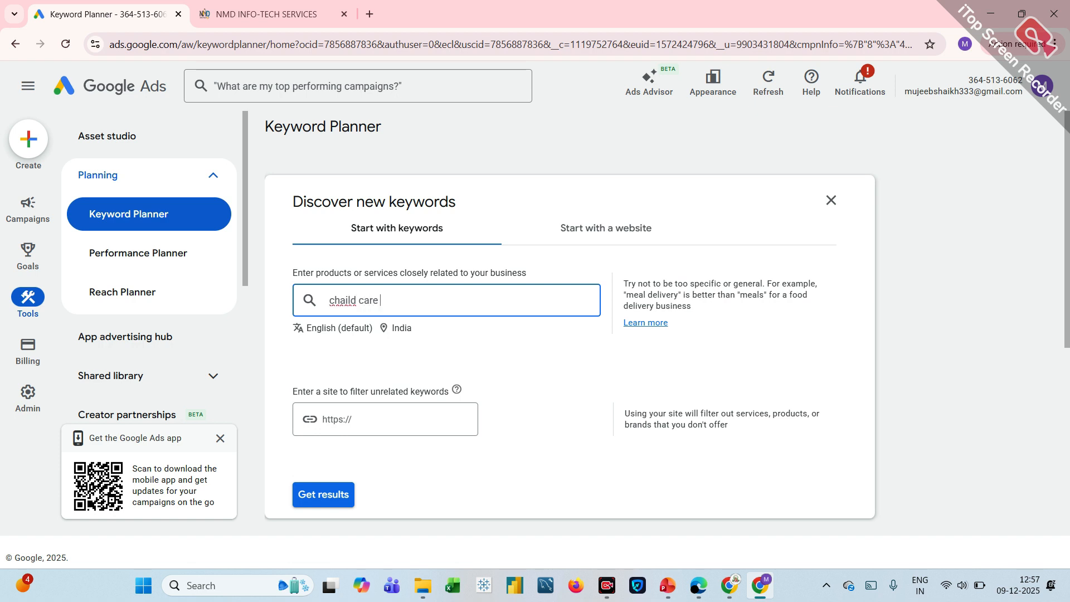
{"action": "key", "text": "Return"}
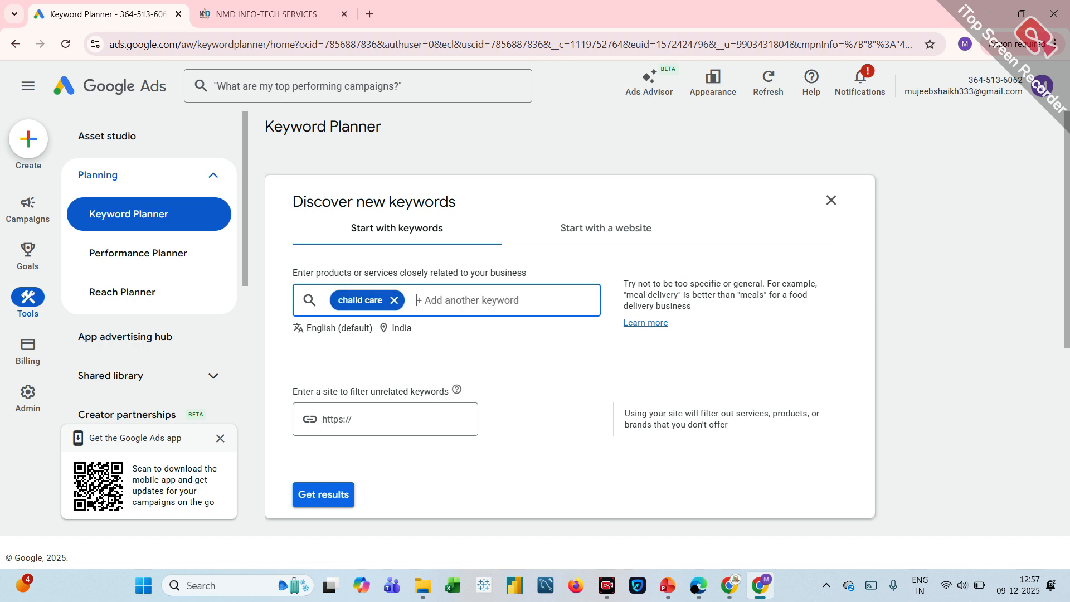
{"action": "type", "text": "day"}
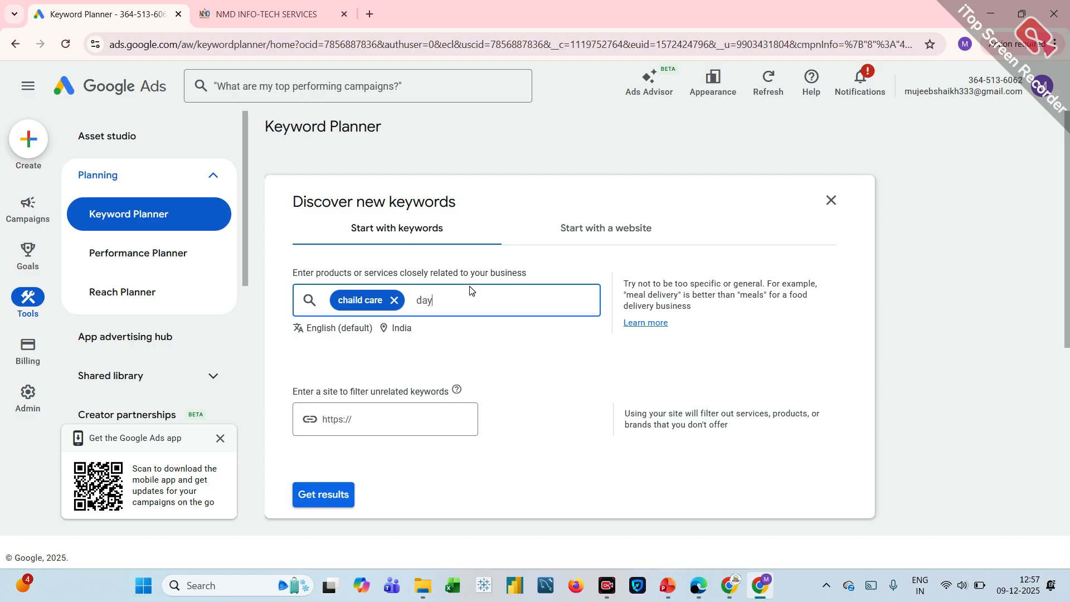
{"action": "type", "text": " care"}
{"action": "key", "text": "Return"}
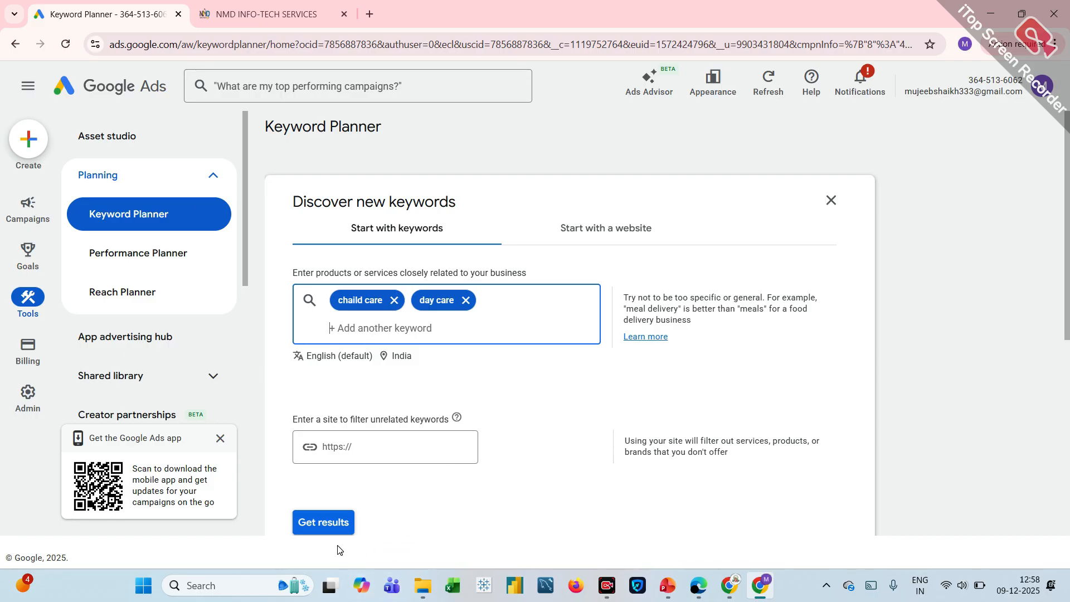
{"action": "left_click", "coordinate": [313, 529]}
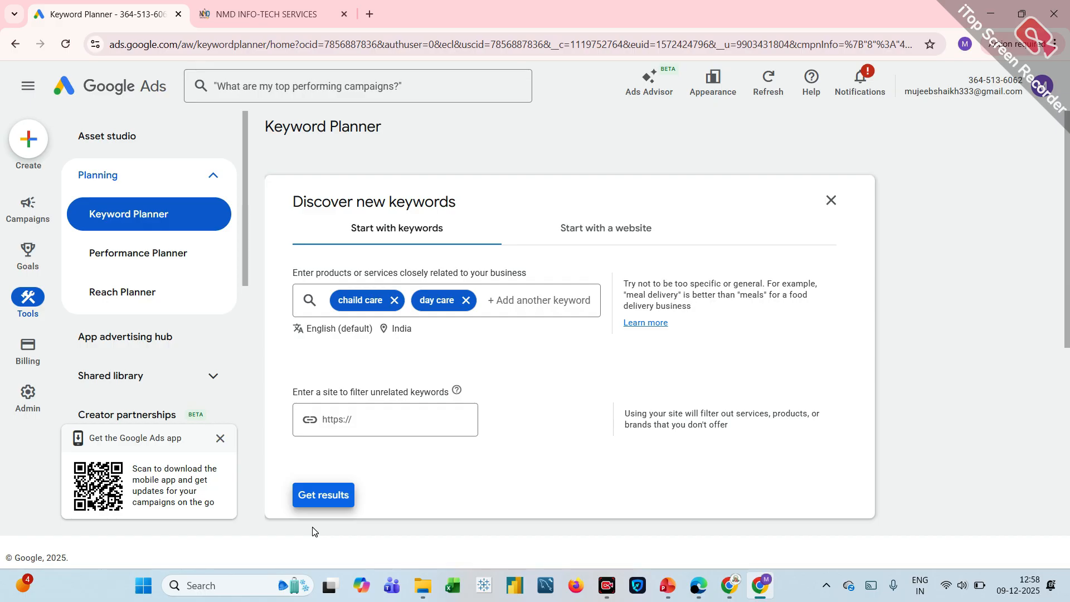
{"action": "left_click", "coordinate": [334, 493]}
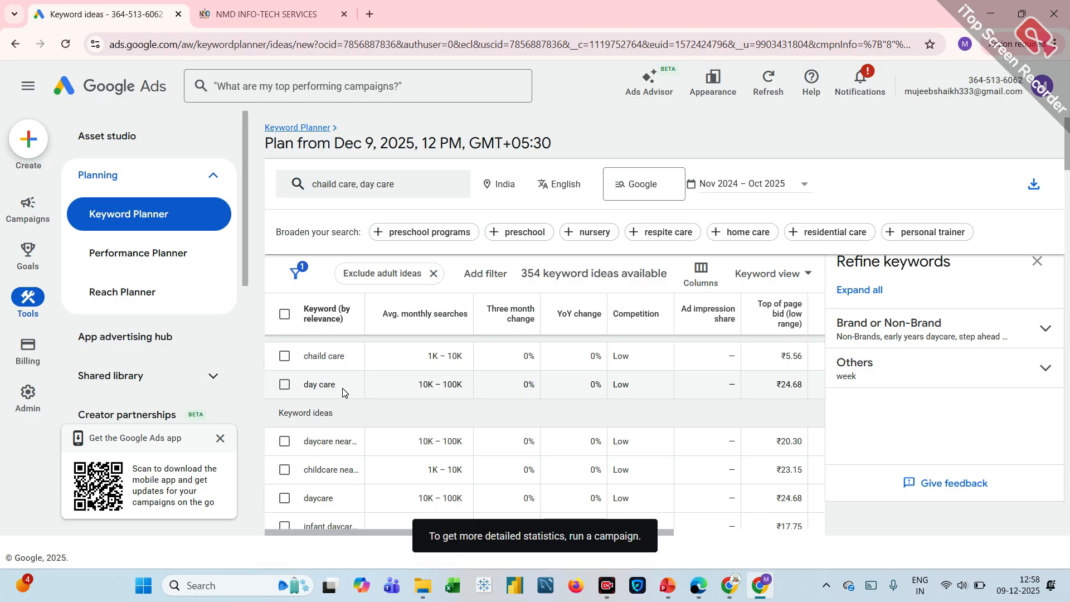
- Sort keyword ideas by Avg. monthly searches, highest first, and widen the Keyword column
{"action": "scroll", "coordinate": [342, 392], "scroll_direction": "up", "scroll_amount": 1}
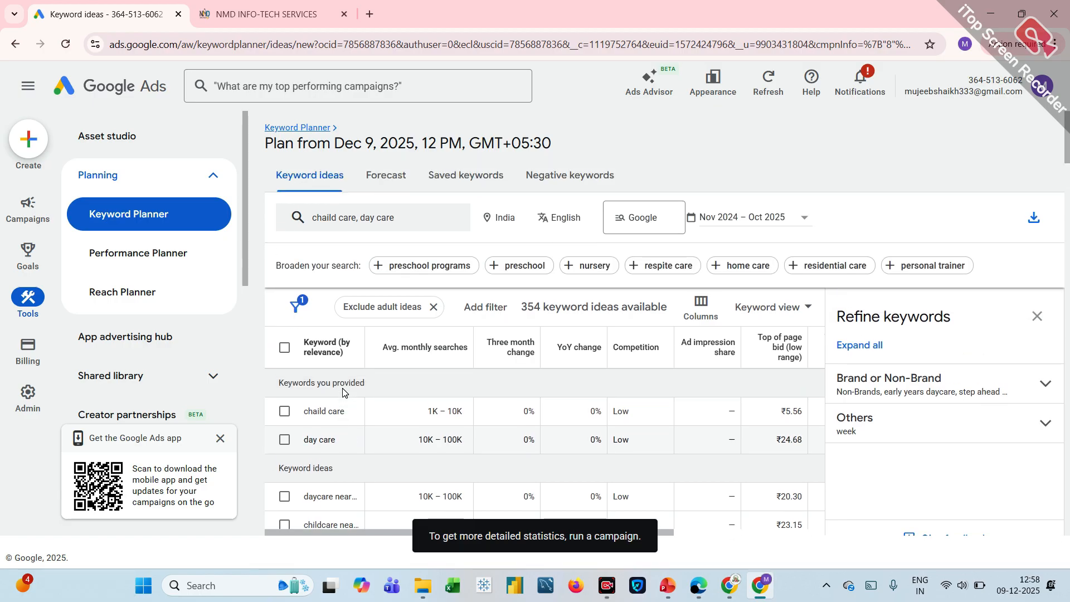
{"action": "left_click", "coordinate": [437, 353]}
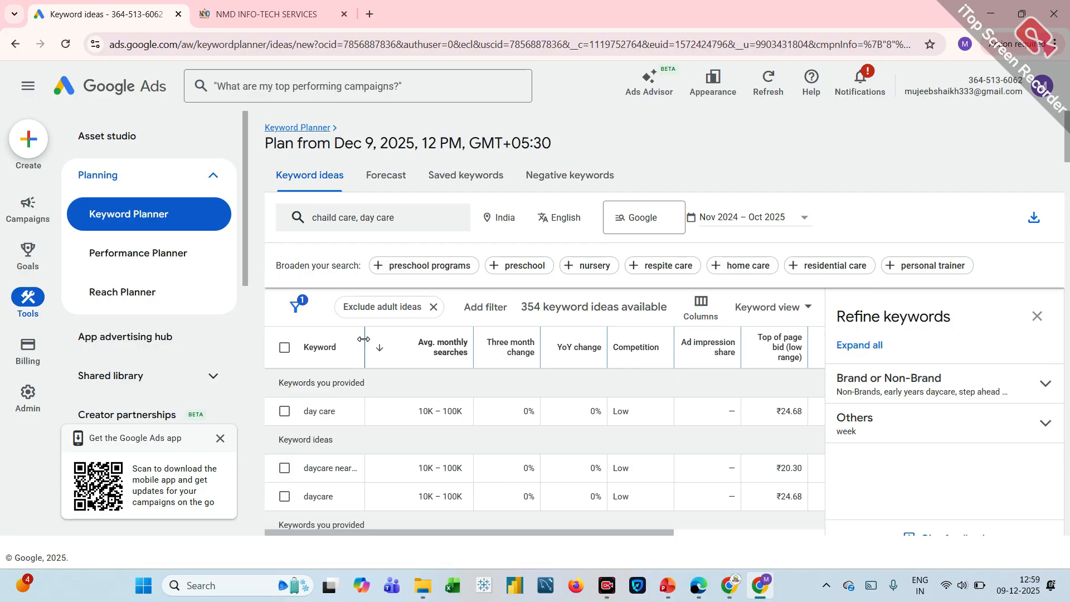
{"action": "left_click_drag", "start_coordinate": [363, 339], "coordinate": [479, 341]}
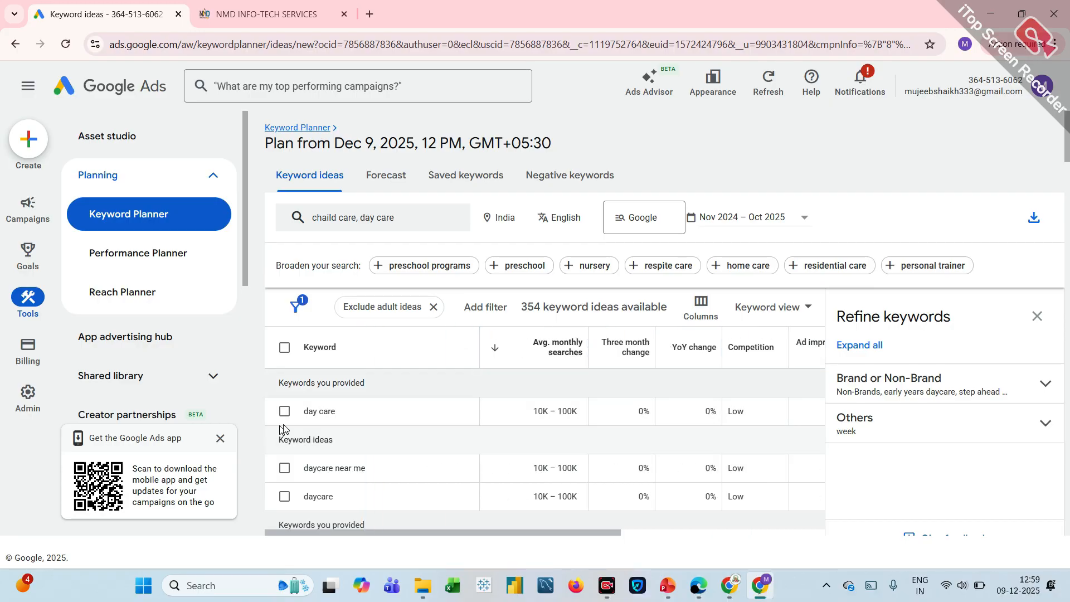
{"action": "scroll", "coordinate": [356, 429], "scroll_direction": "down", "scroll_amount": 1}
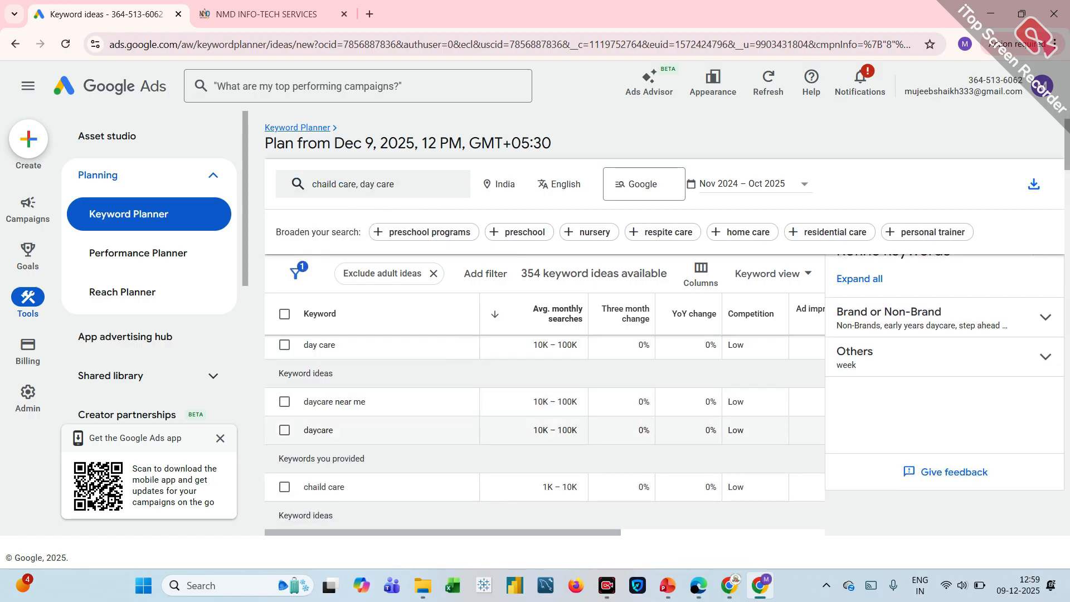
{"action": "scroll", "coordinate": [324, 430], "scroll_direction": "up", "scroll_amount": 1}
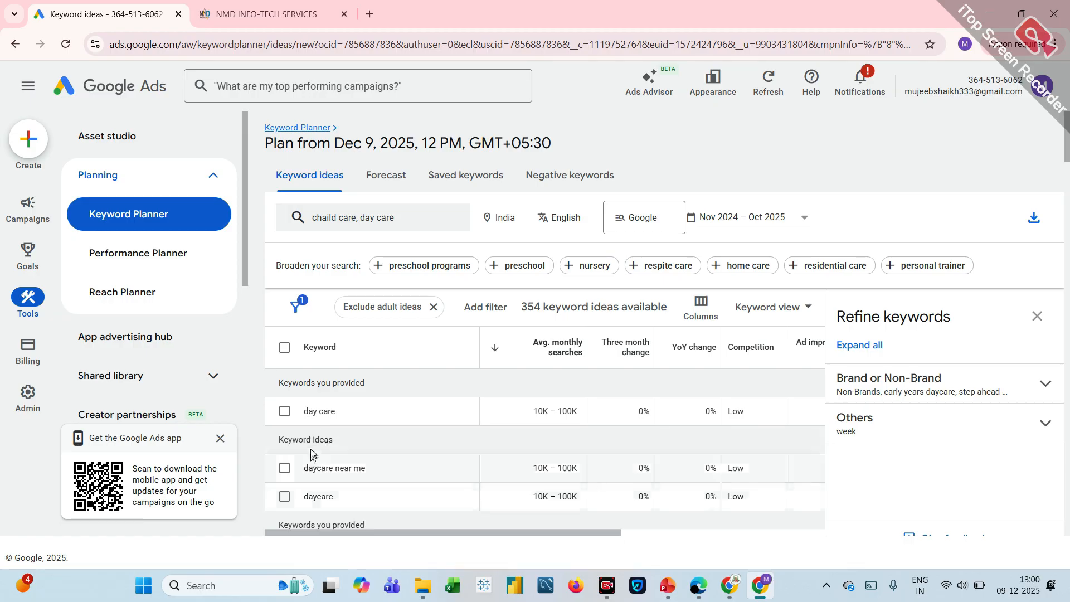
- Tick day care, daycare near me, chaild care, childcare near me and daycare centers near me
{"action": "left_click", "coordinate": [282, 423]}
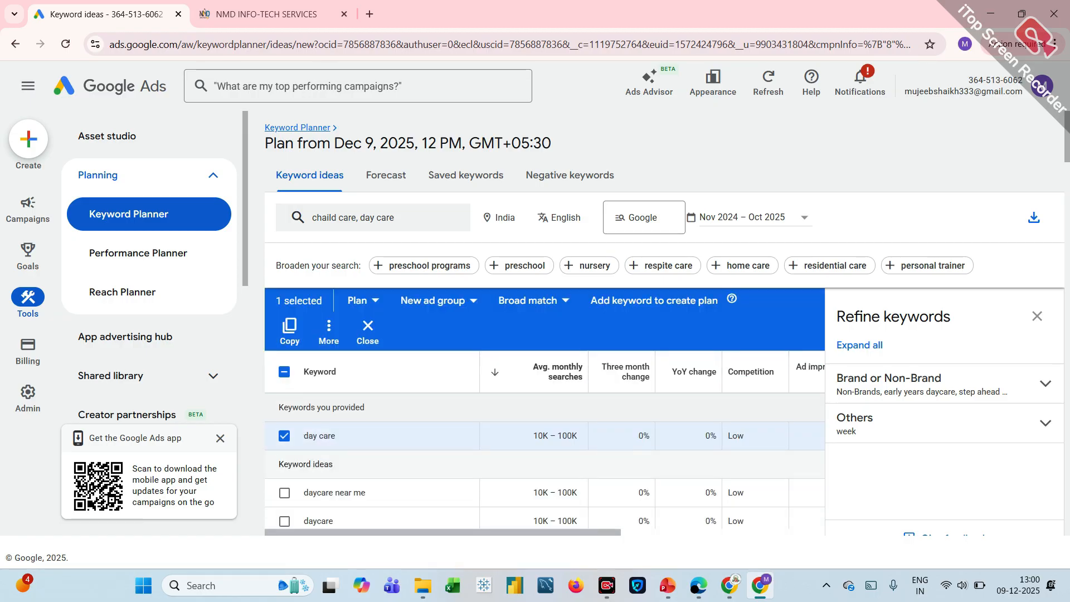
{"action": "left_click", "coordinate": [284, 492]}
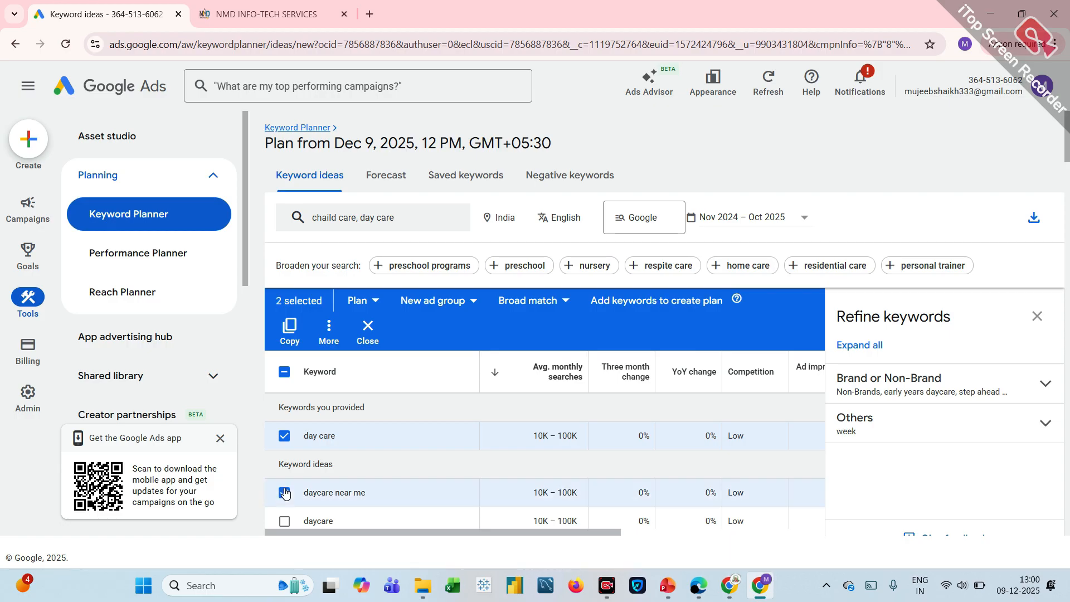
{"action": "scroll", "coordinate": [286, 492], "scroll_direction": "down", "scroll_amount": 2}
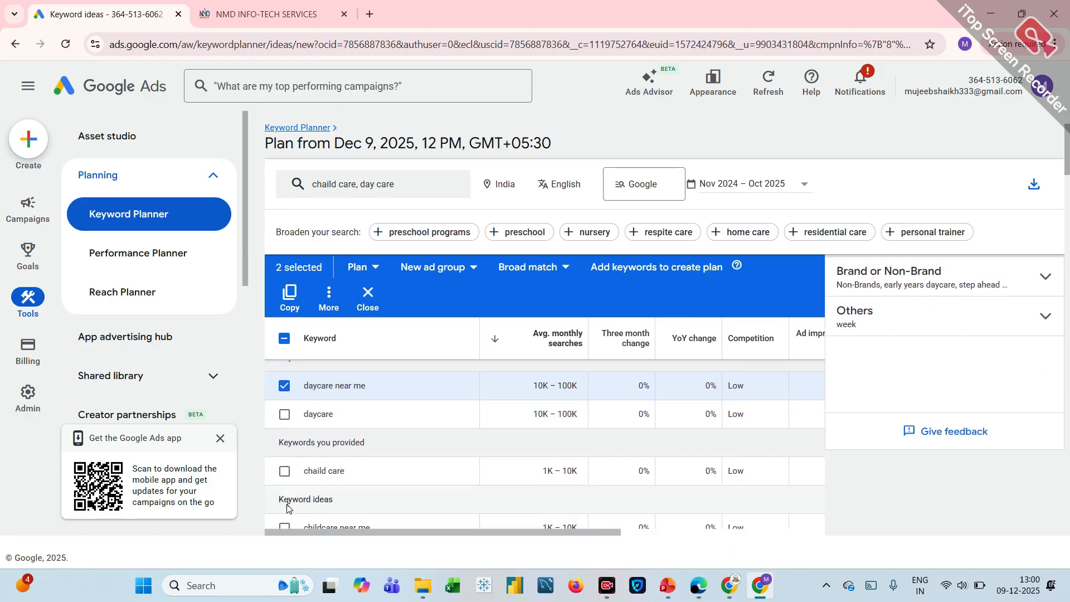
{"action": "left_click", "coordinate": [284, 472]}
{"action": "scroll", "coordinate": [288, 479], "scroll_direction": "down", "scroll_amount": 2}
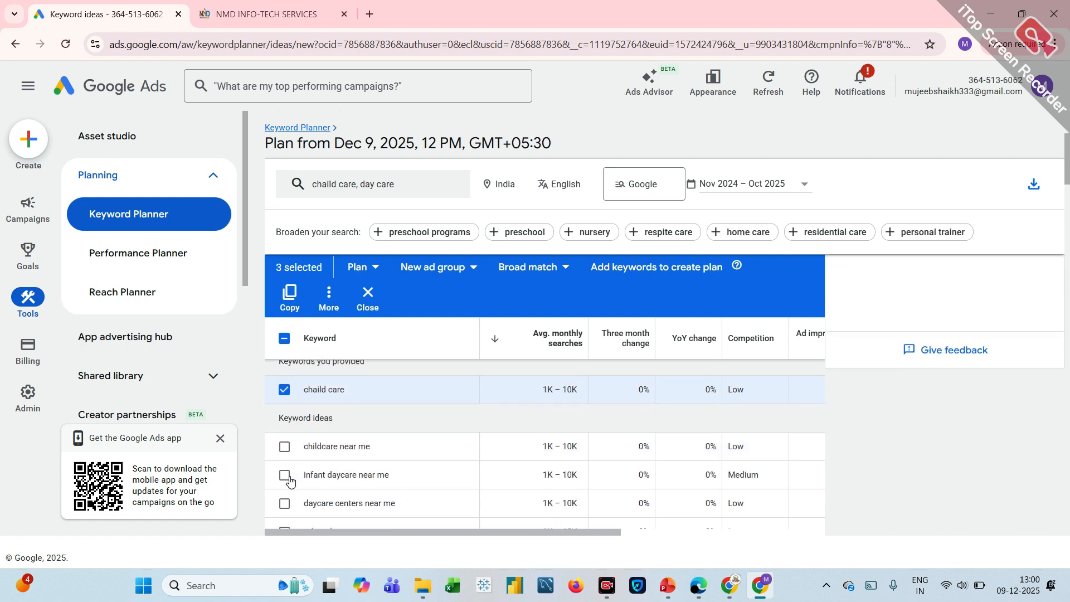
{"action": "left_click", "coordinate": [287, 447]}
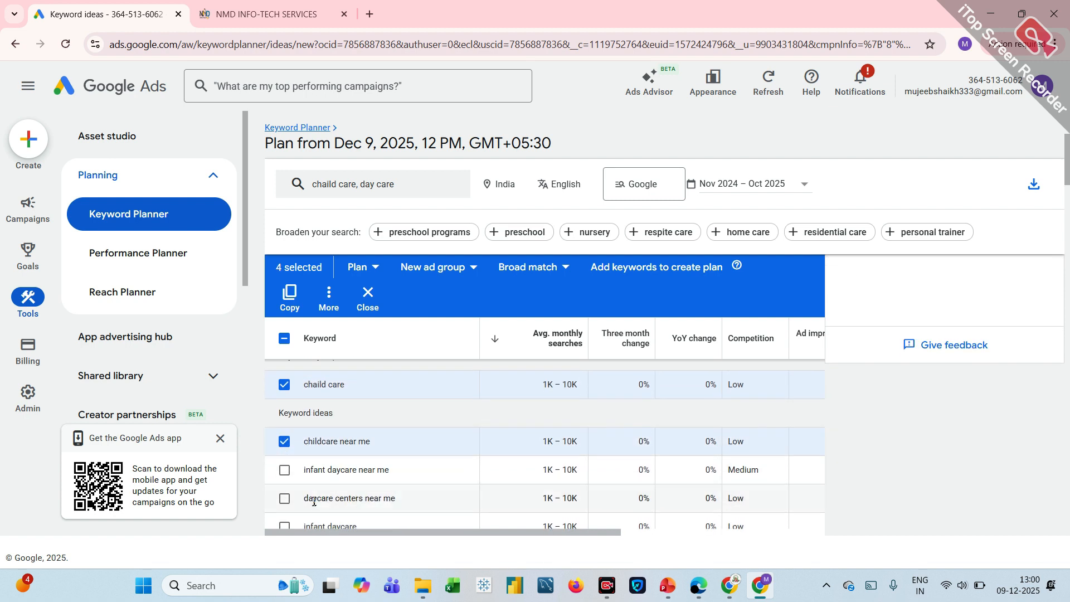
{"action": "left_click", "coordinate": [284, 498]}
- Review the list, highlighting a Medium competition level and a 10 – 100 monthly searches value
{"action": "scroll", "coordinate": [293, 504], "scroll_direction": "down", "scroll_amount": 3}
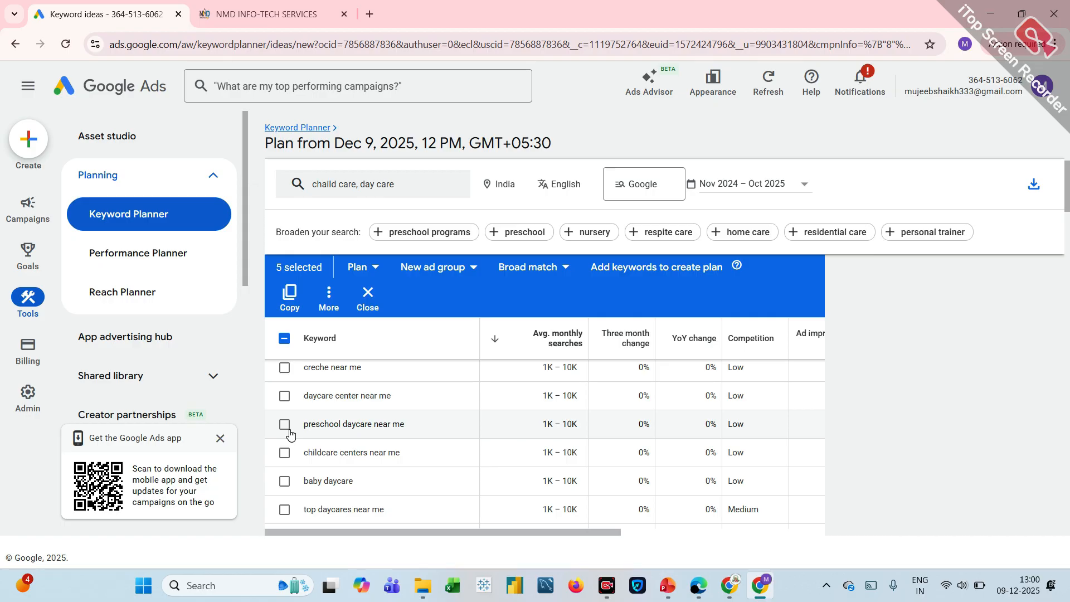
{"action": "scroll", "coordinate": [290, 434], "scroll_direction": "up", "scroll_amount": 2}
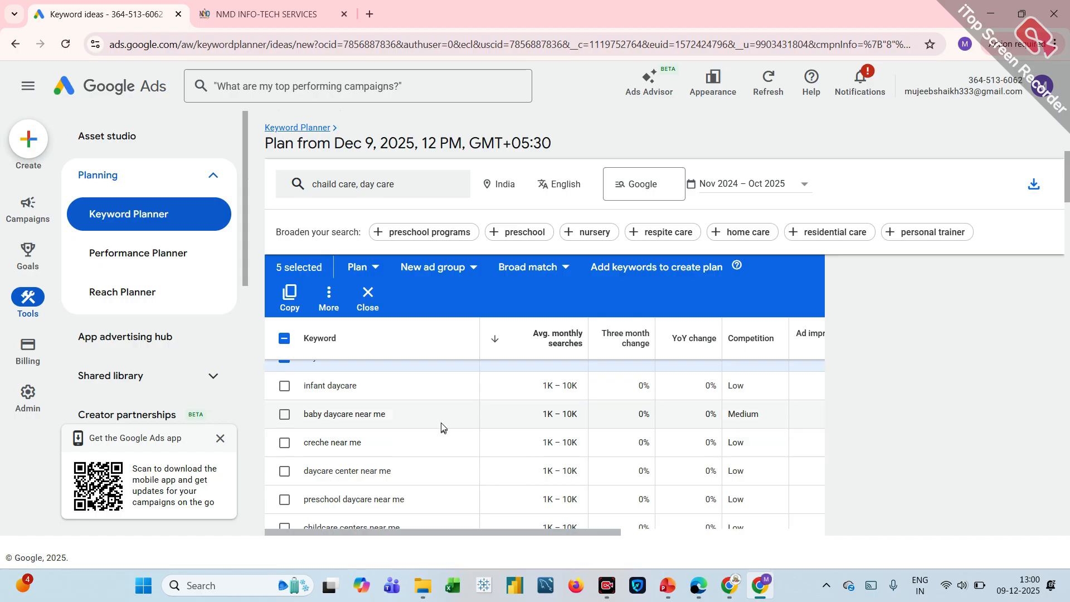
{"action": "double_click", "coordinate": [748, 412]}
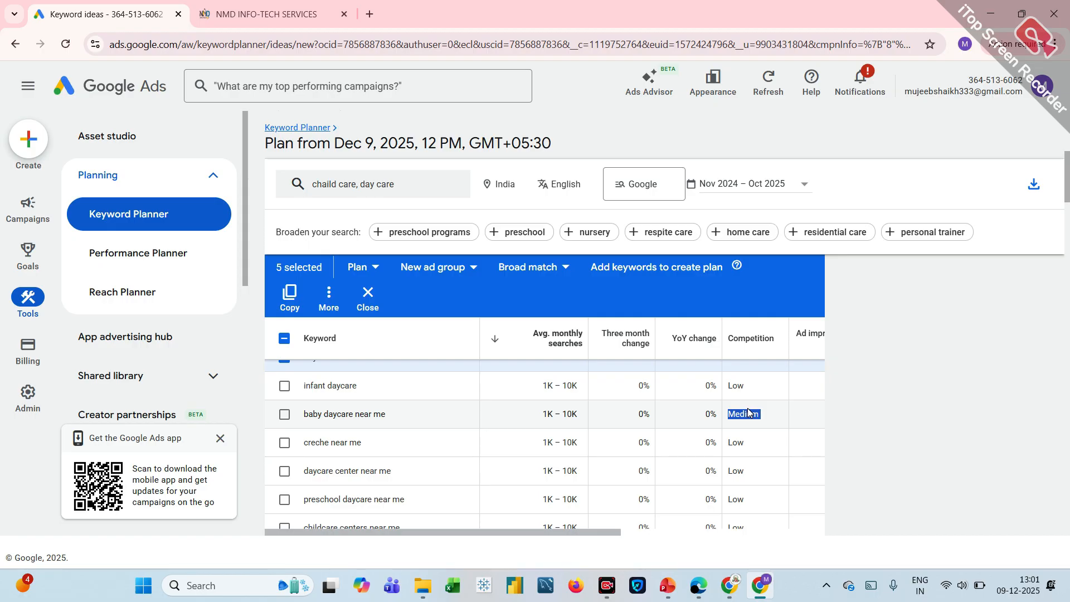
{"action": "scroll", "coordinate": [748, 413], "scroll_direction": "down", "scroll_amount": 10}
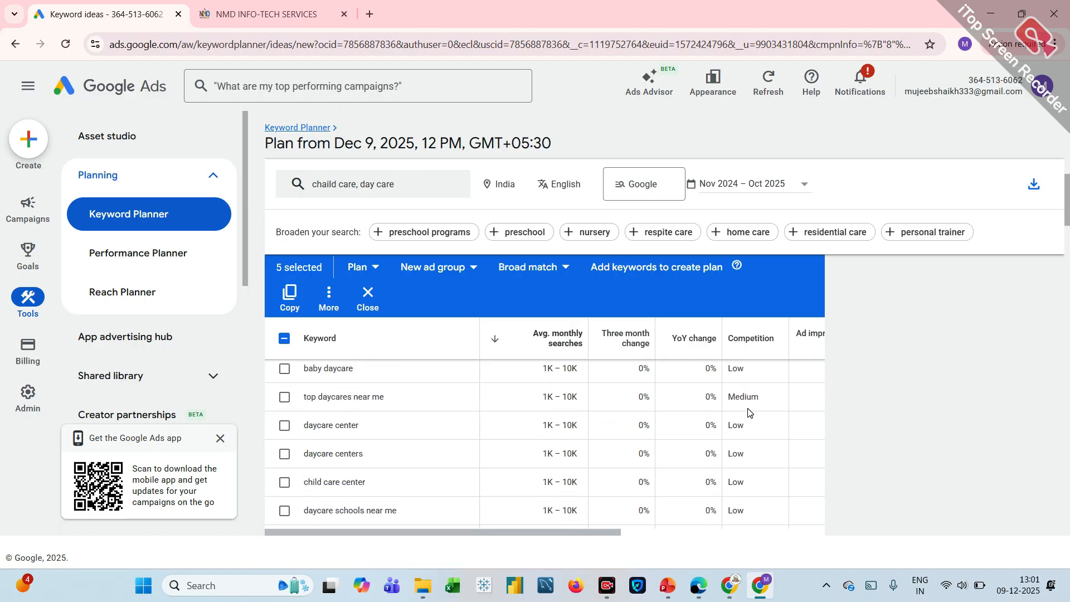
{"action": "scroll", "coordinate": [747, 413], "scroll_direction": "down", "scroll_amount": 8}
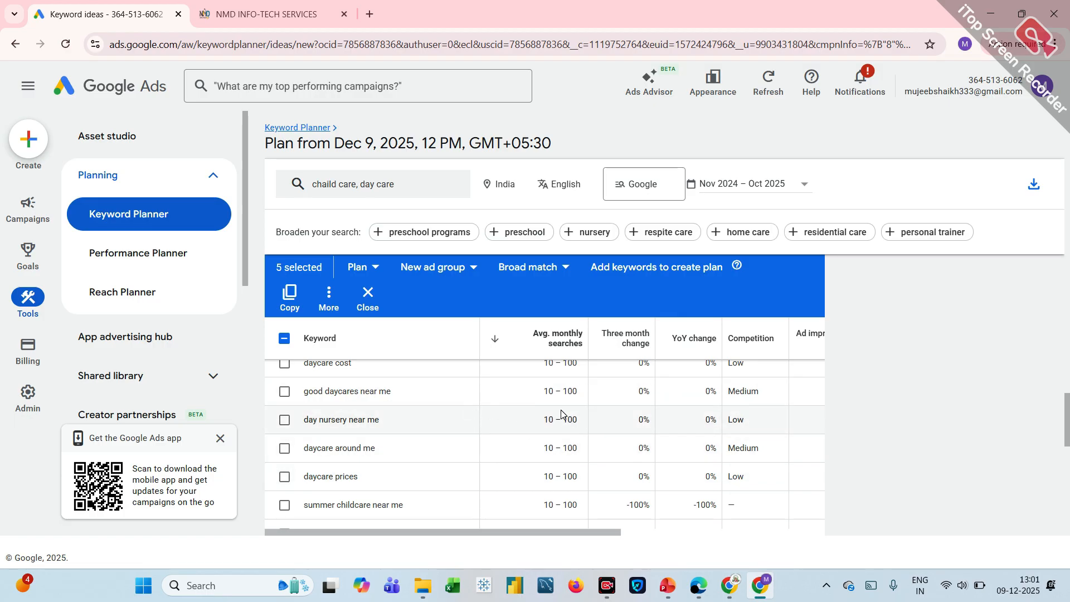
{"action": "scroll", "coordinate": [561, 414], "scroll_direction": "down", "scroll_amount": 1}
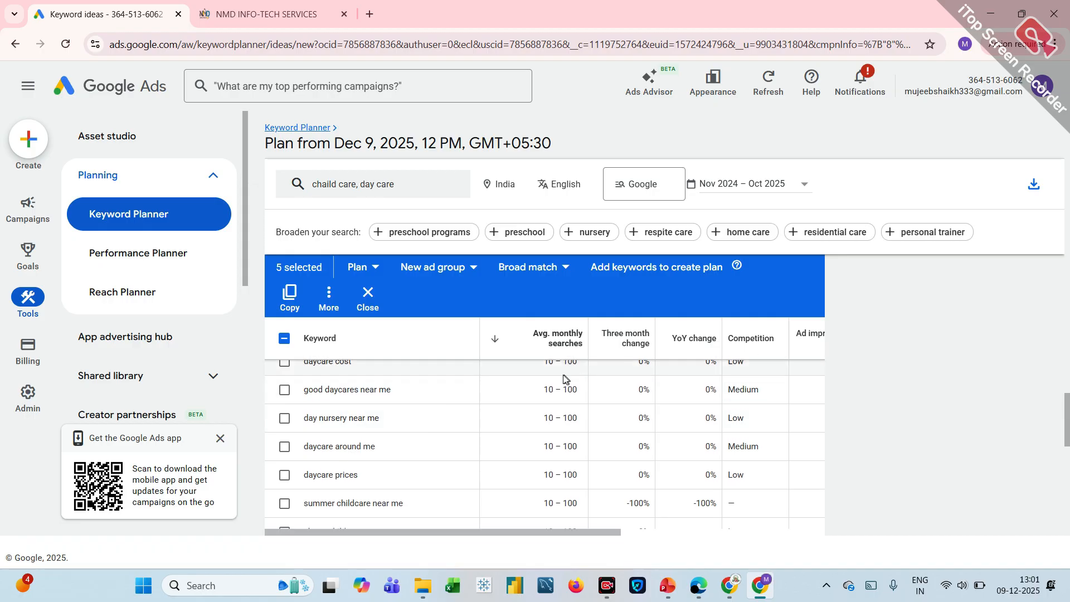
{"action": "triple_click", "coordinate": [561, 389]}
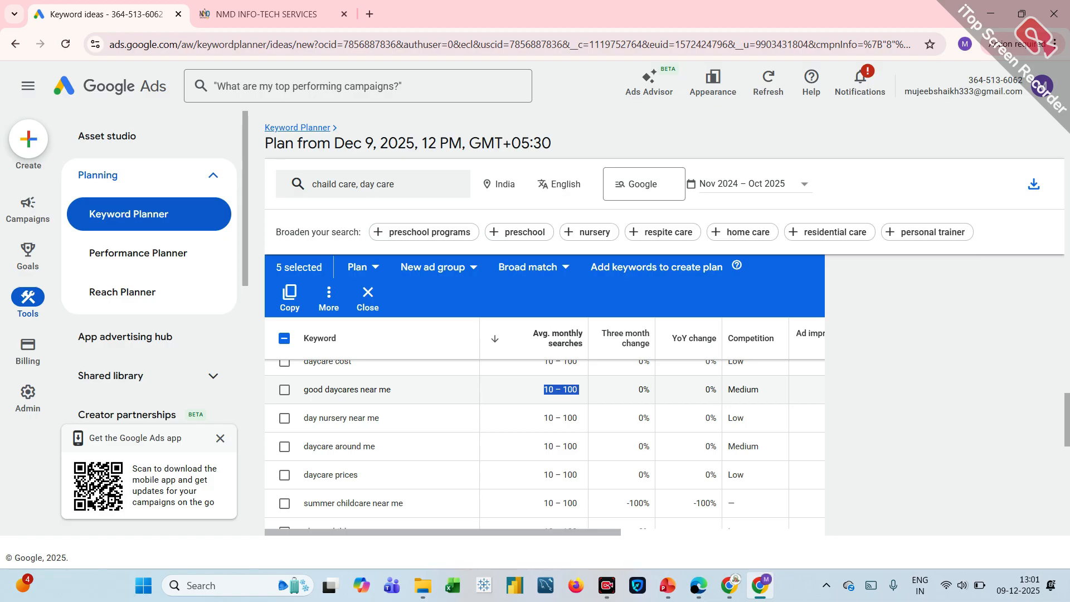
{"action": "scroll", "coordinate": [549, 396], "scroll_direction": "up", "scroll_amount": 15}
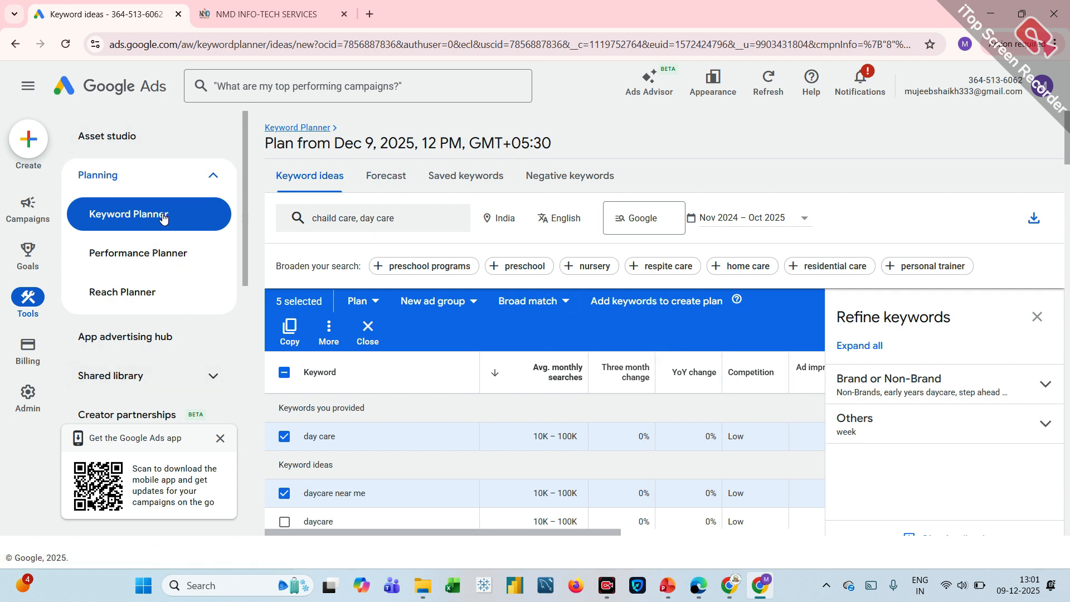
- Return to Overview, create a new campaign and skip the 'Tell us about your business' page
{"action": "left_click", "coordinate": [65, 84]}
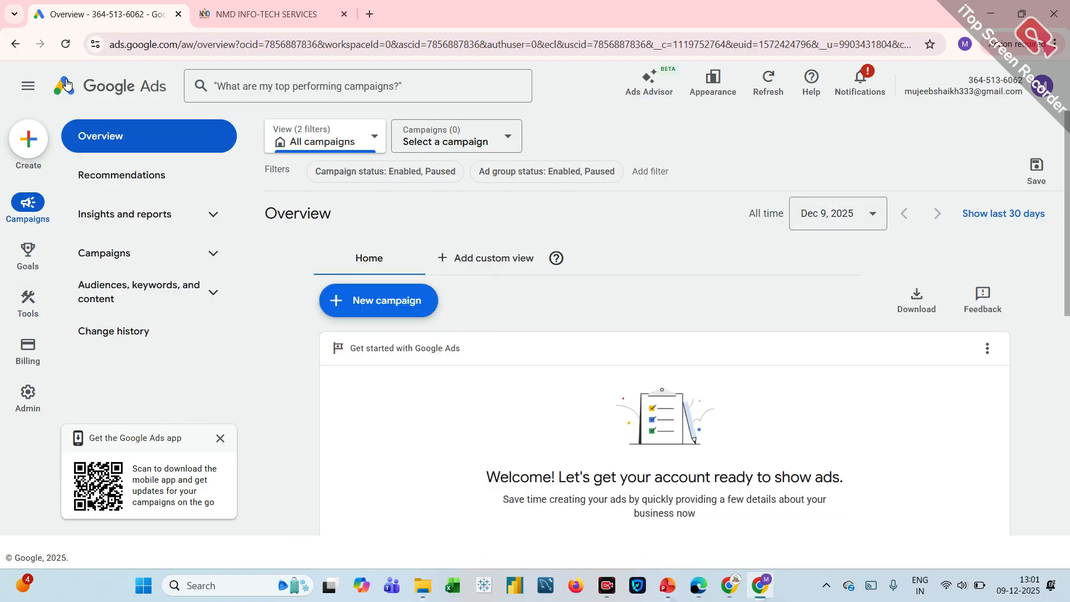
{"action": "left_click", "coordinate": [404, 304]}
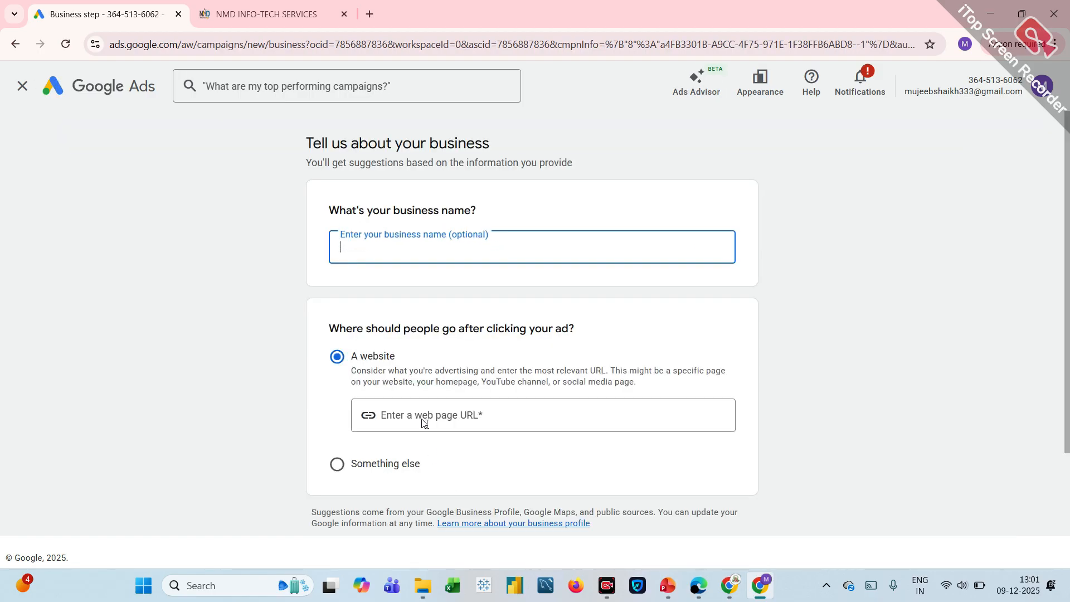
{"action": "scroll", "coordinate": [381, 379], "scroll_direction": "down", "scroll_amount": 2}
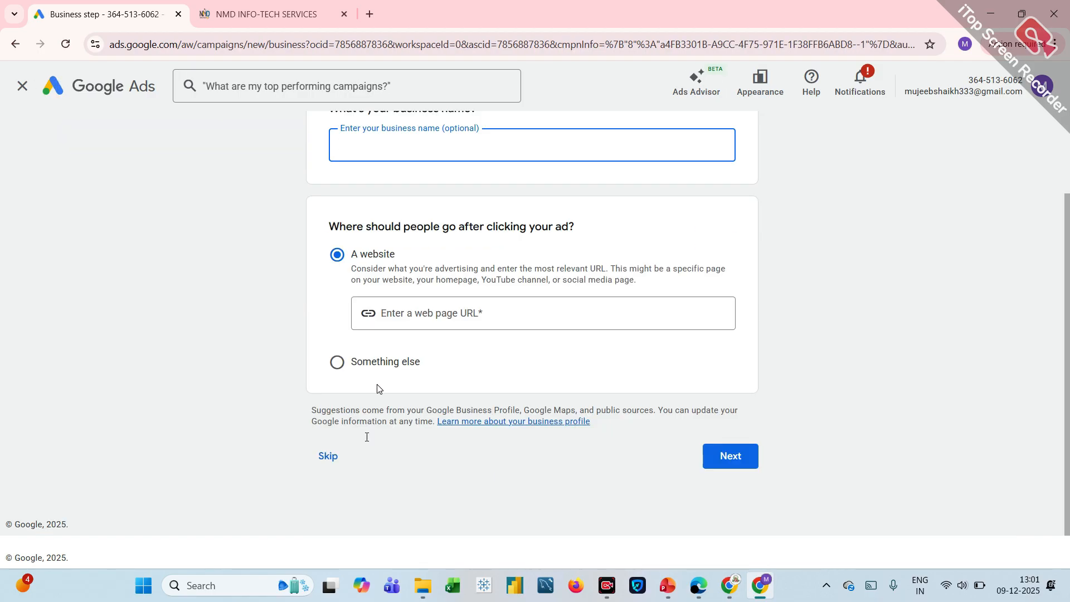
{"action": "left_click", "coordinate": [326, 456]}
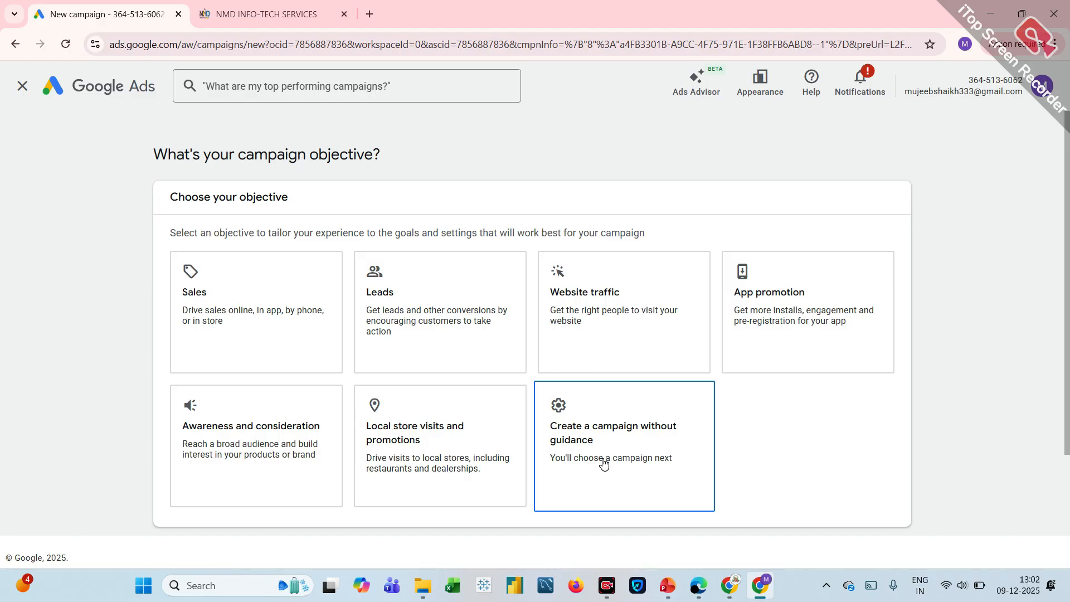
- Close the Google Ads and NMD INFO-TECH SERVICES tabs and switch to the Meet tab
{"action": "left_click", "coordinate": [179, 18]}
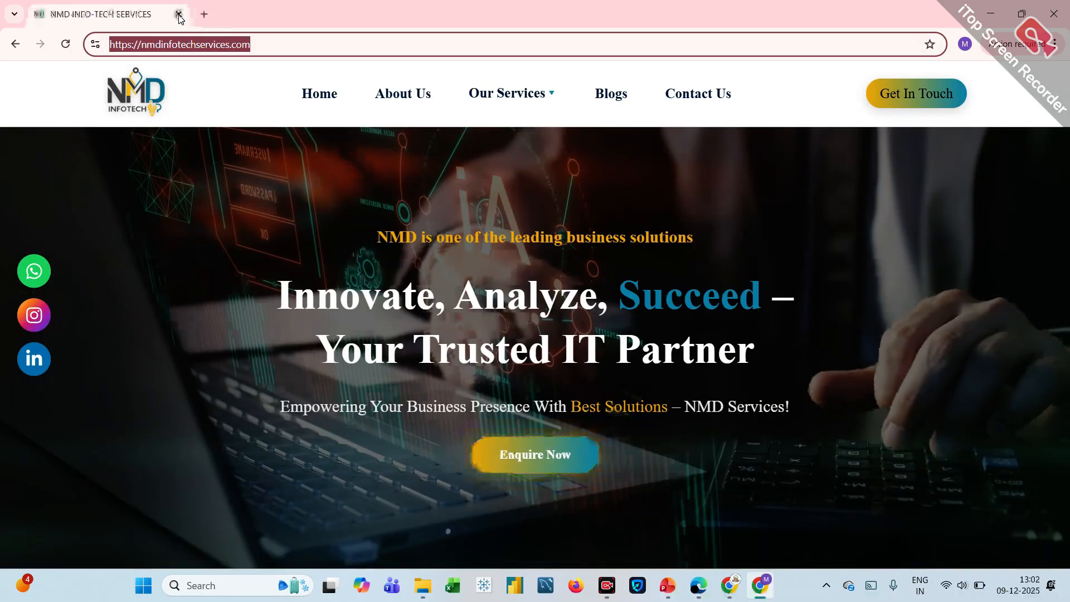
{"action": "left_click", "coordinate": [179, 18]}
{"action": "left_click", "coordinate": [77, 18]}
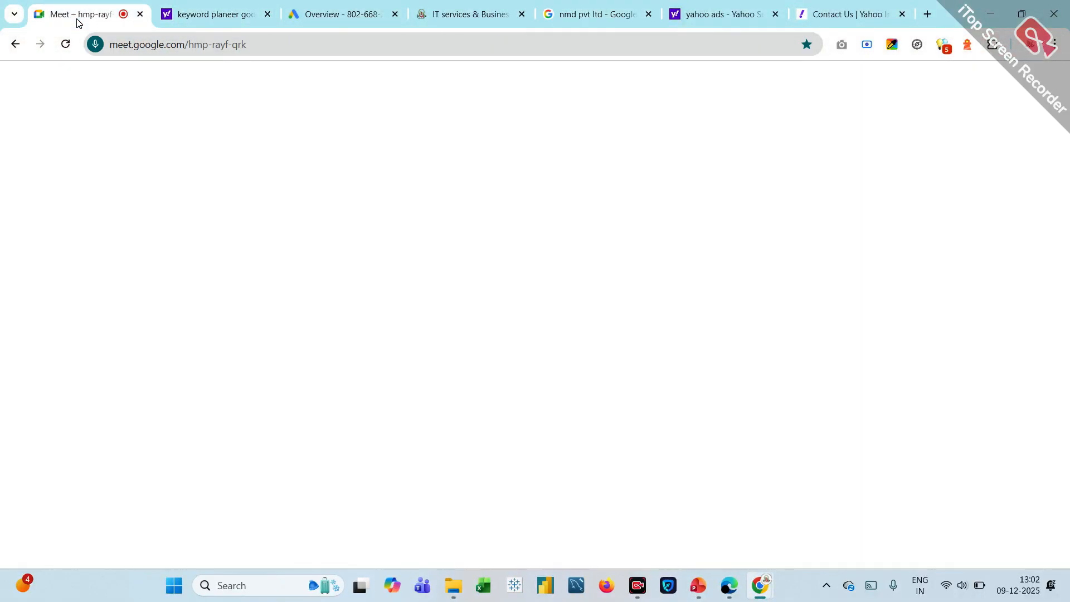